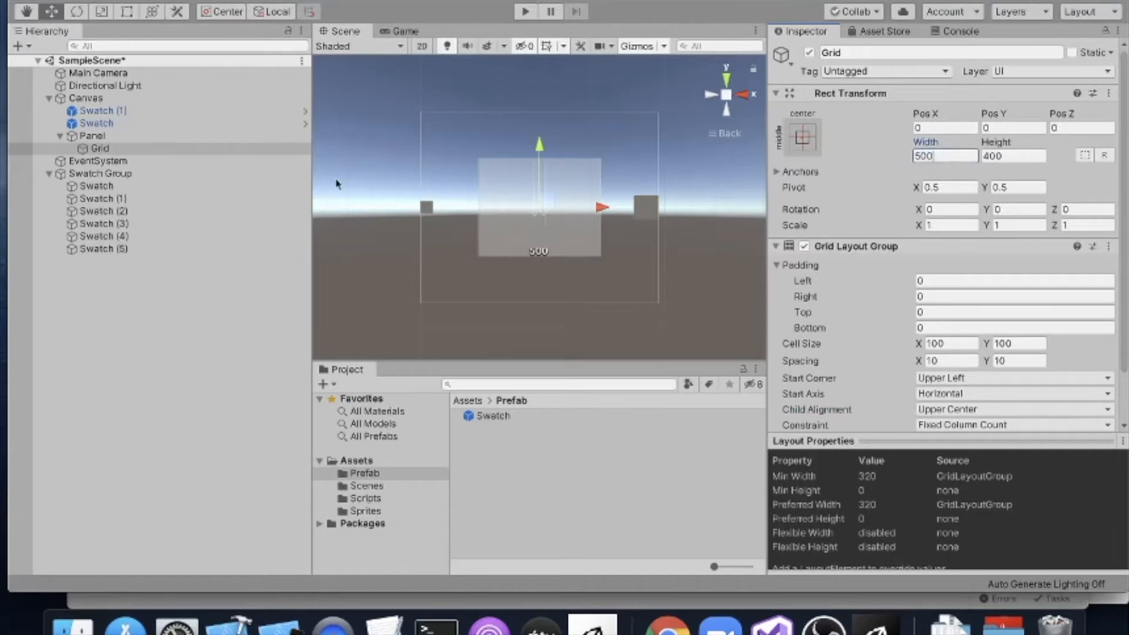
Step: Examine the Rect Transform settings of both canvas swatches, the Swatch prefab, the Panel and the Grid
left_click(100, 111)
left_click(100, 123)
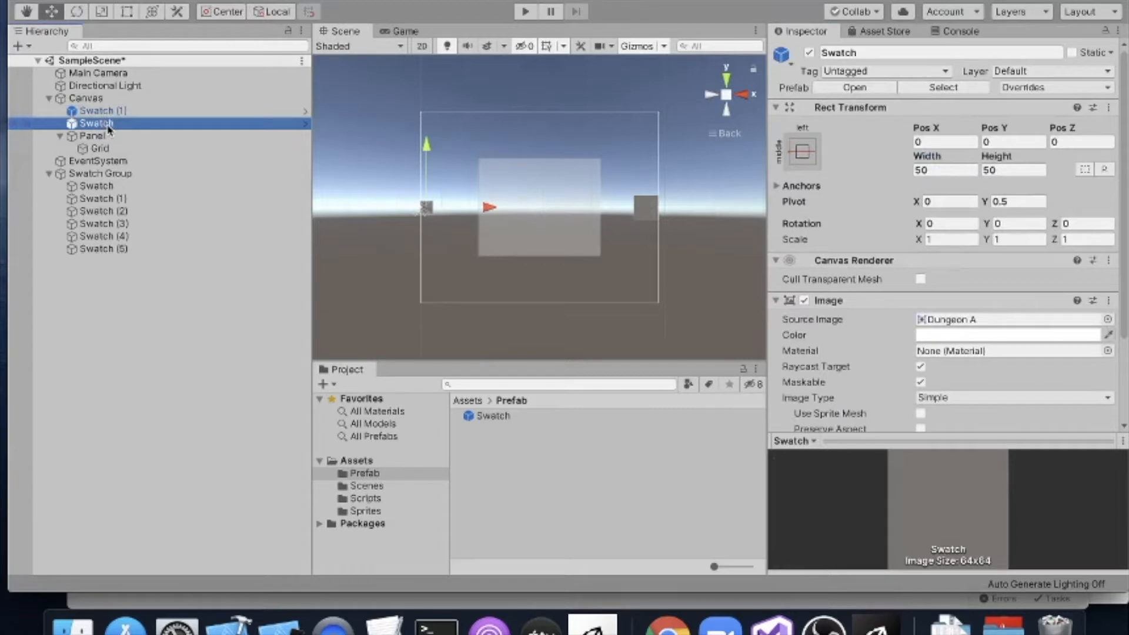
left_click(515, 417)
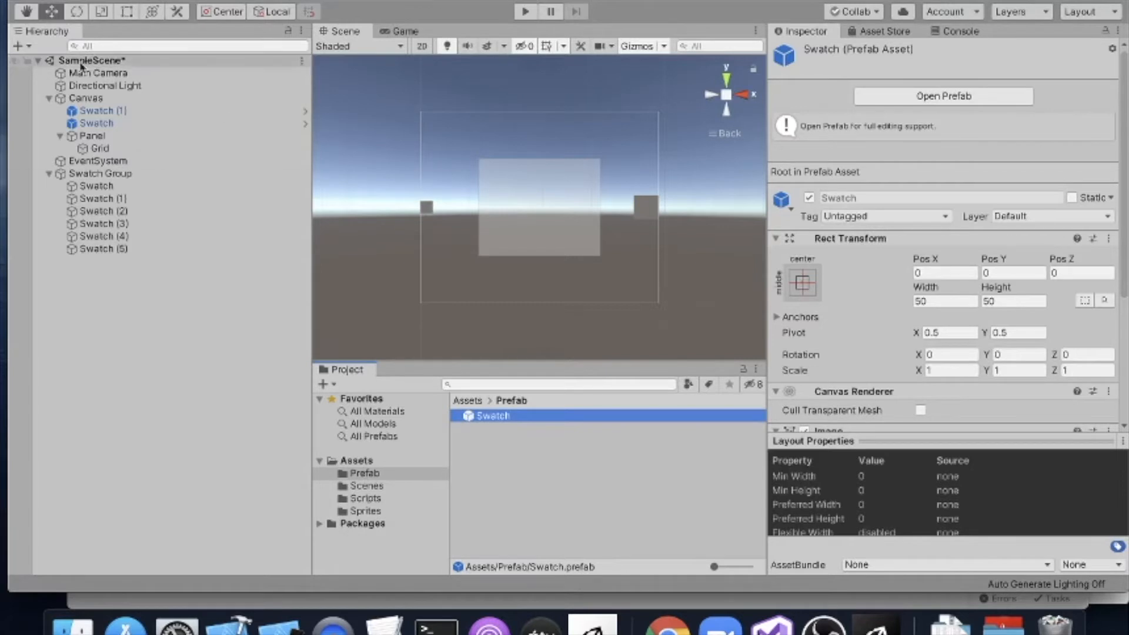
left_click(119, 112)
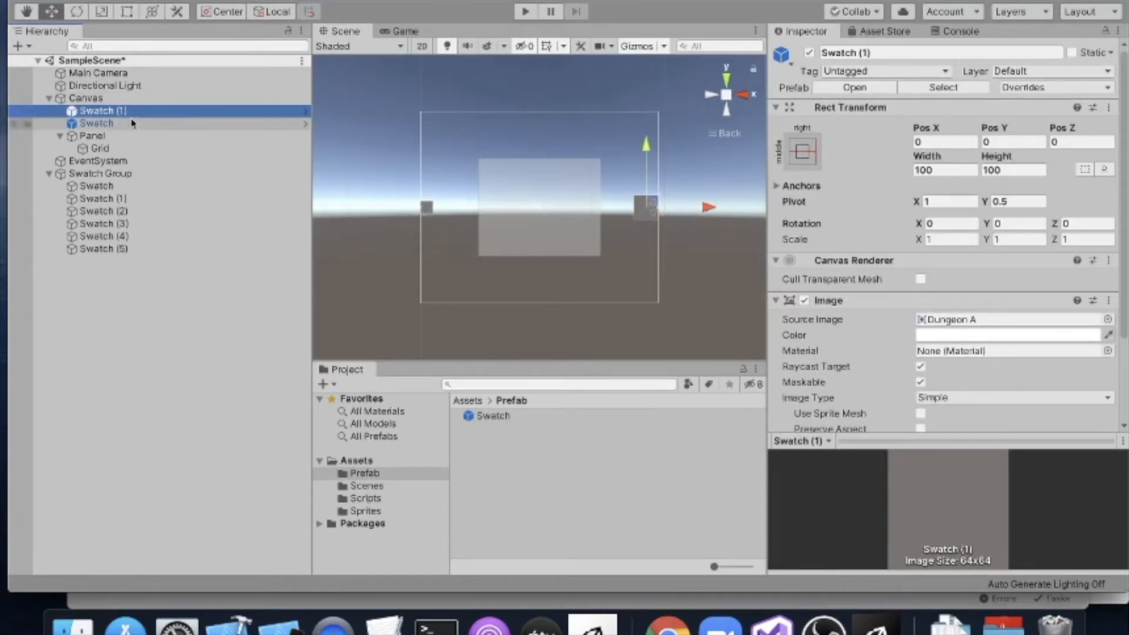
left_click(112, 135)
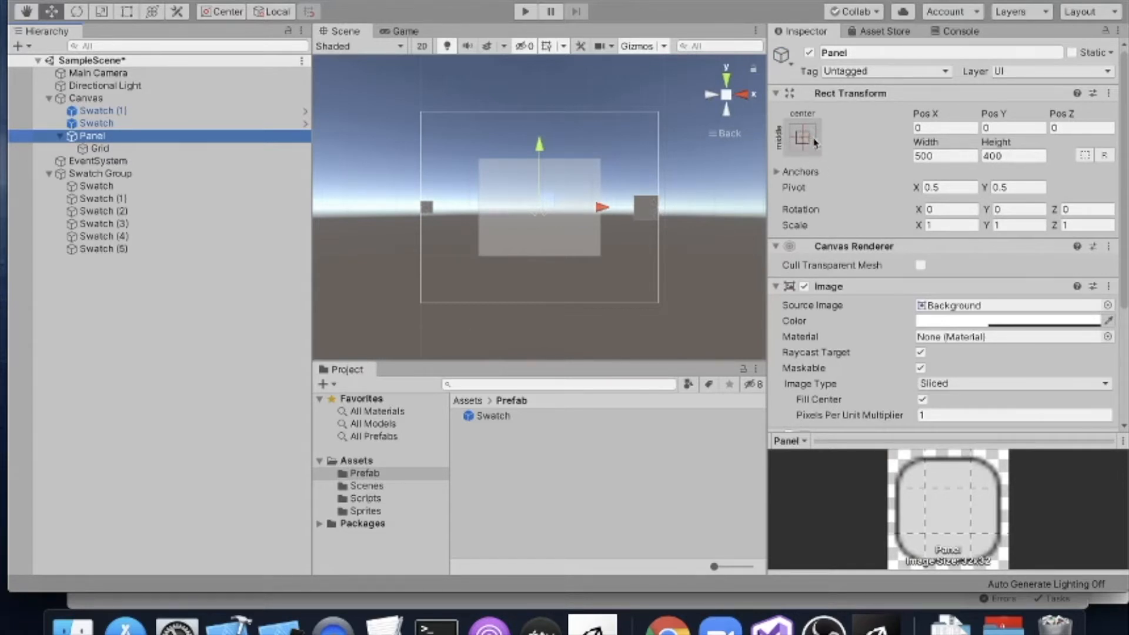
left_click(135, 149)
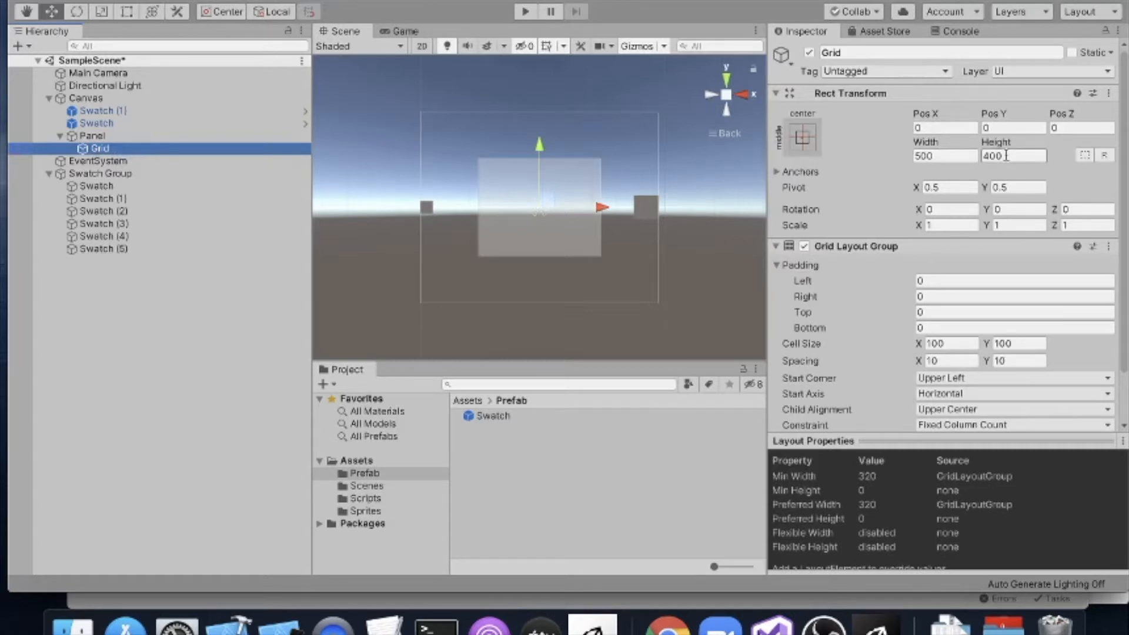
left_click(243, 138)
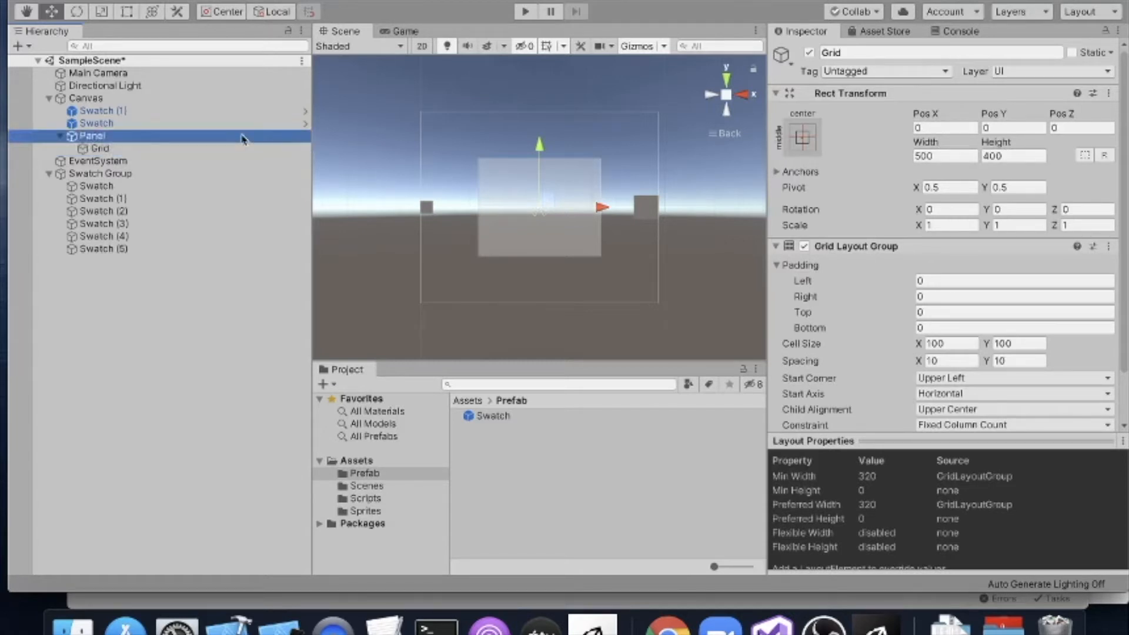
Step: Set the Grid's child alignment to Middle Center and run the scene
left_click(245, 149)
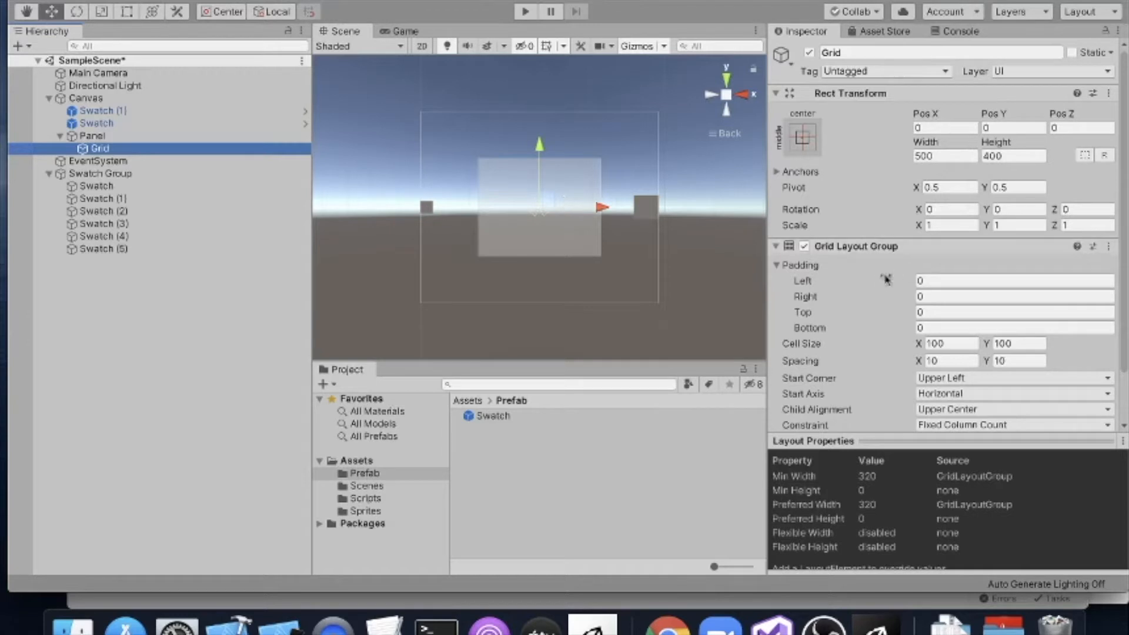
scroll(882, 281, "down", 3)
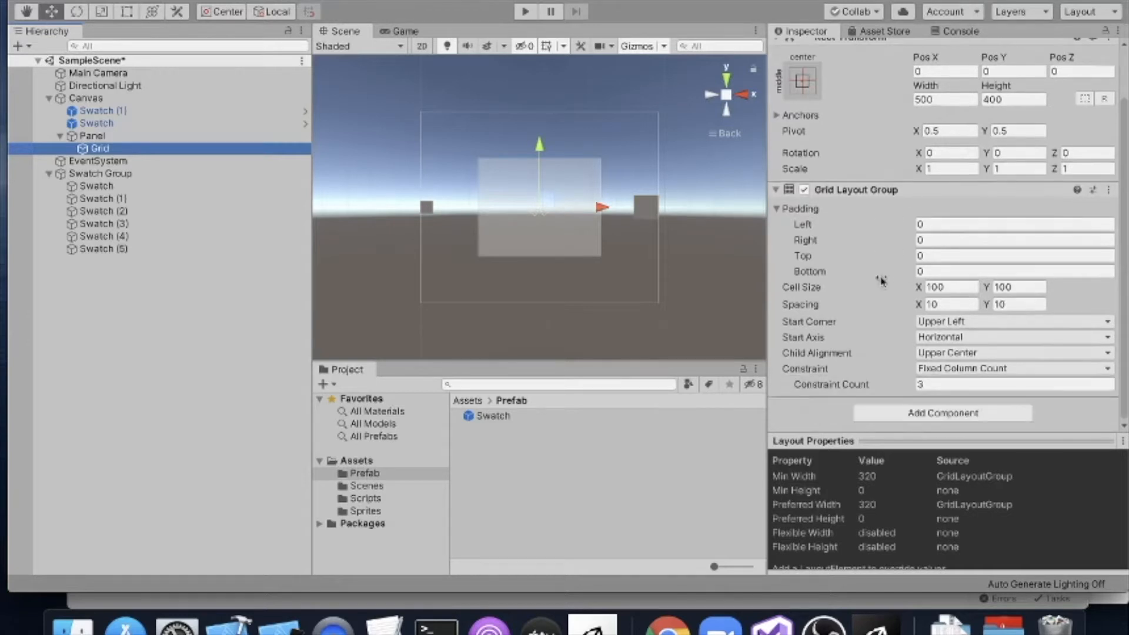
left_click(958, 353)
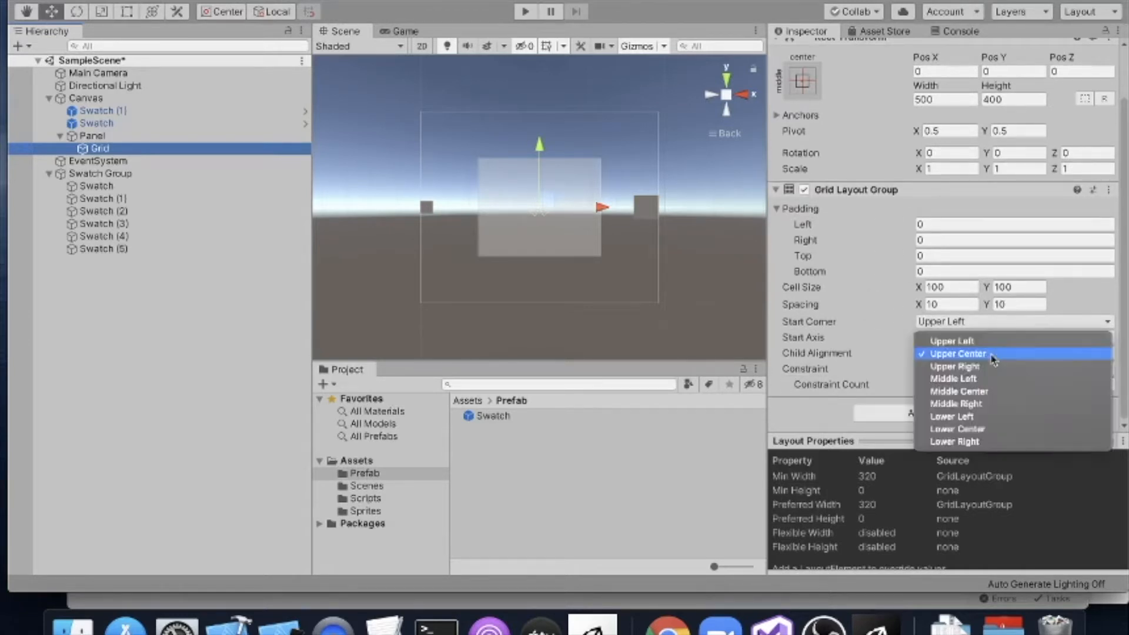
left_click(972, 388)
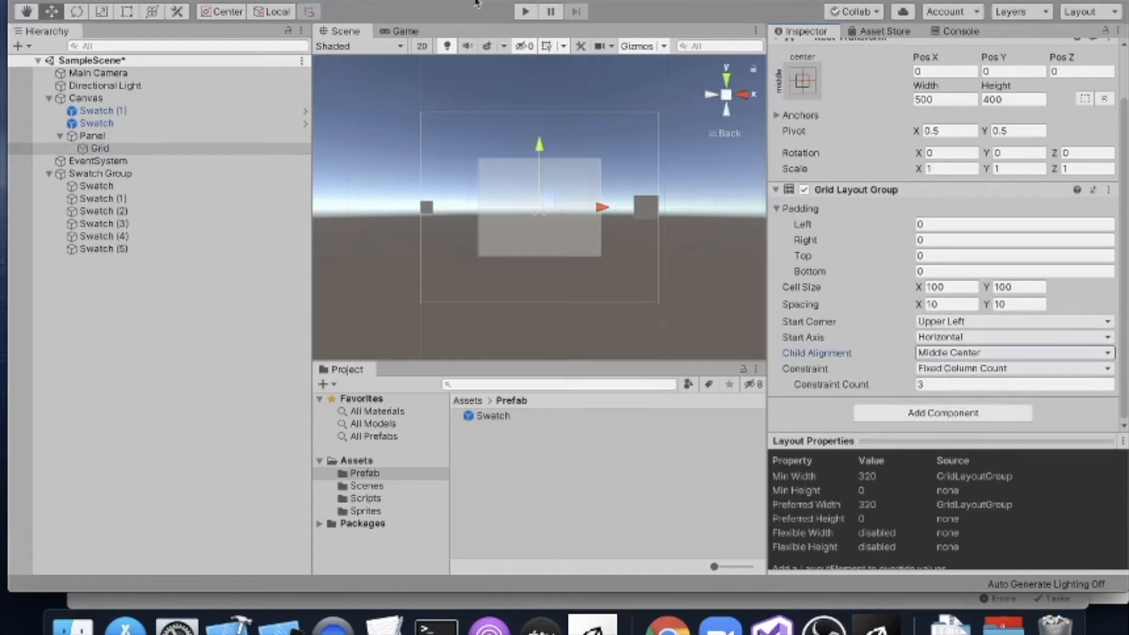
left_click(525, 12)
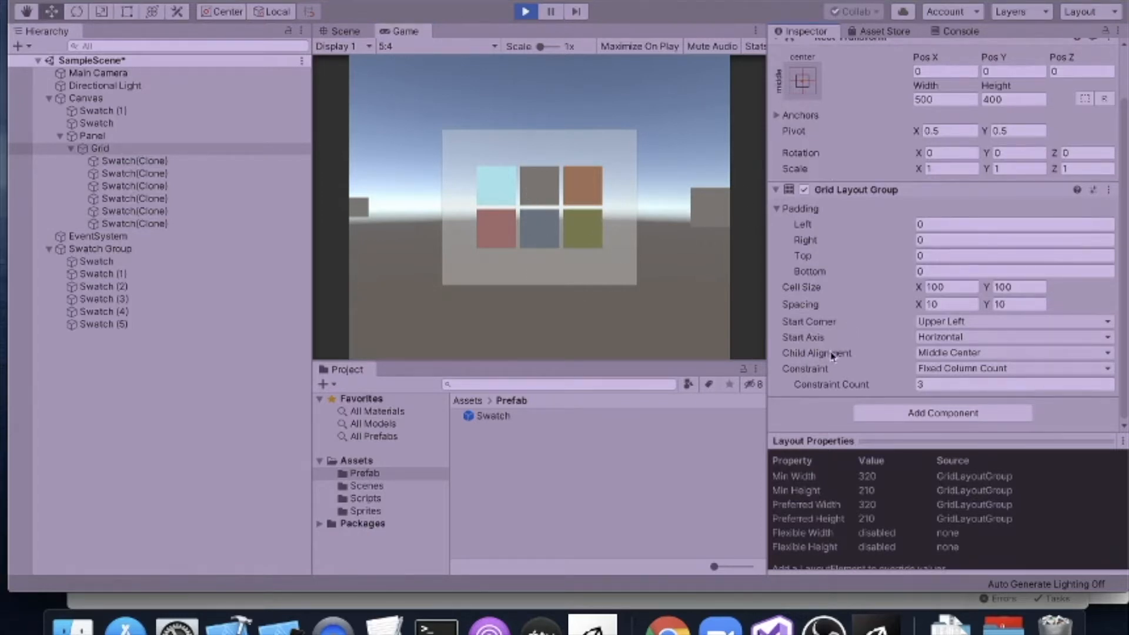
Step: Try the running Grid's child alignment at Upper Left and Lower Right, and leave it at Upper Center
left_click(931, 353)
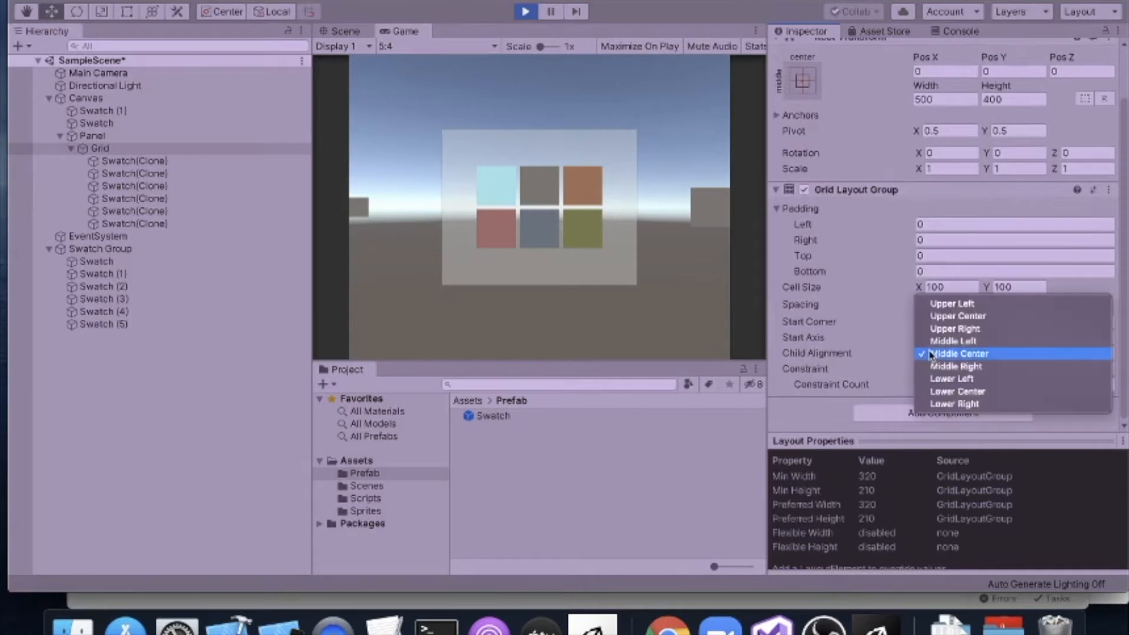
left_click(941, 304)
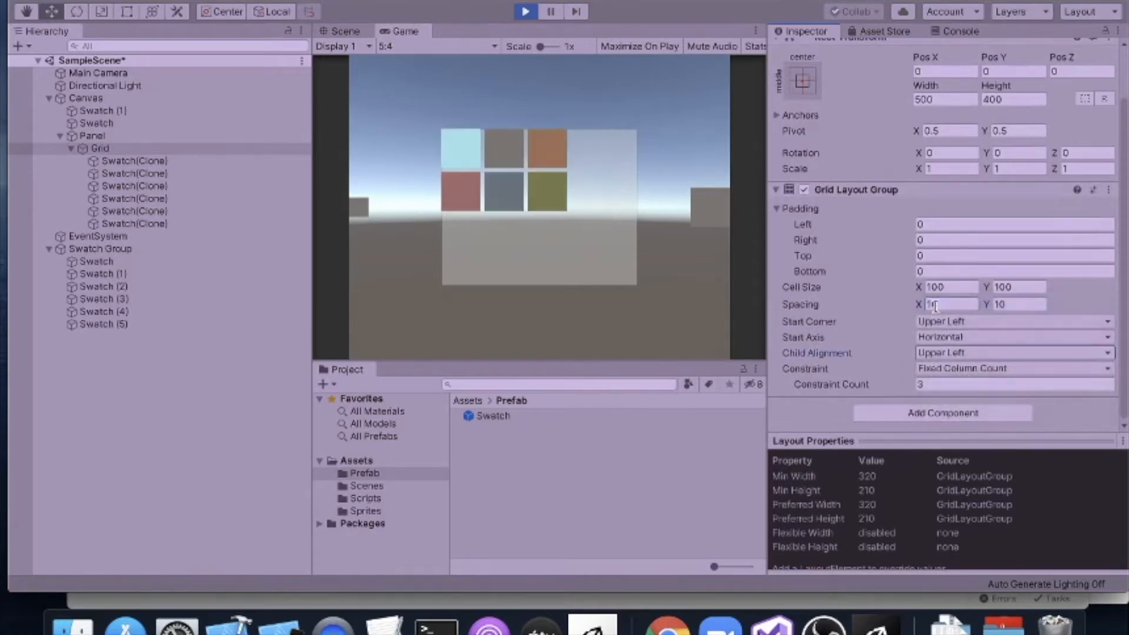
left_click(953, 353)
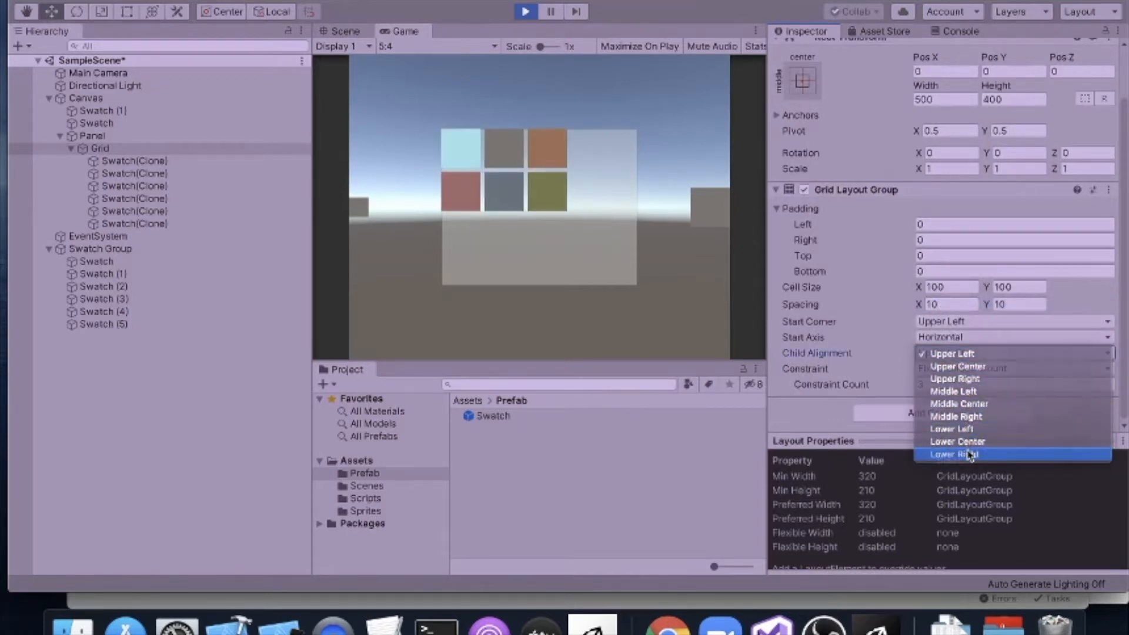
left_click(969, 454)
left_click(974, 353)
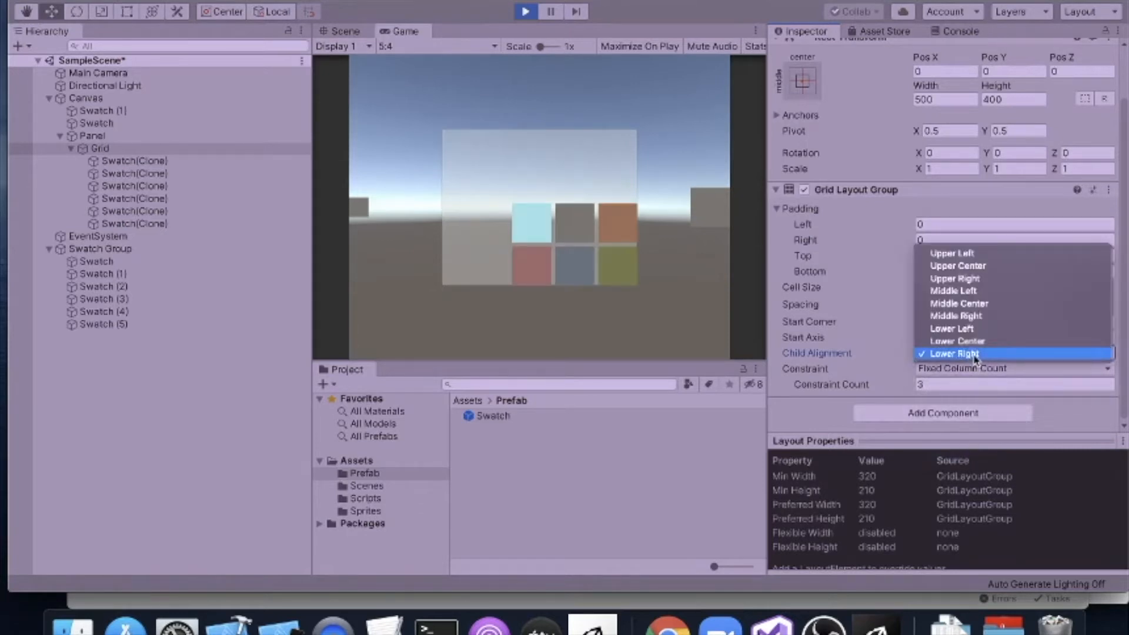
key("Escape")
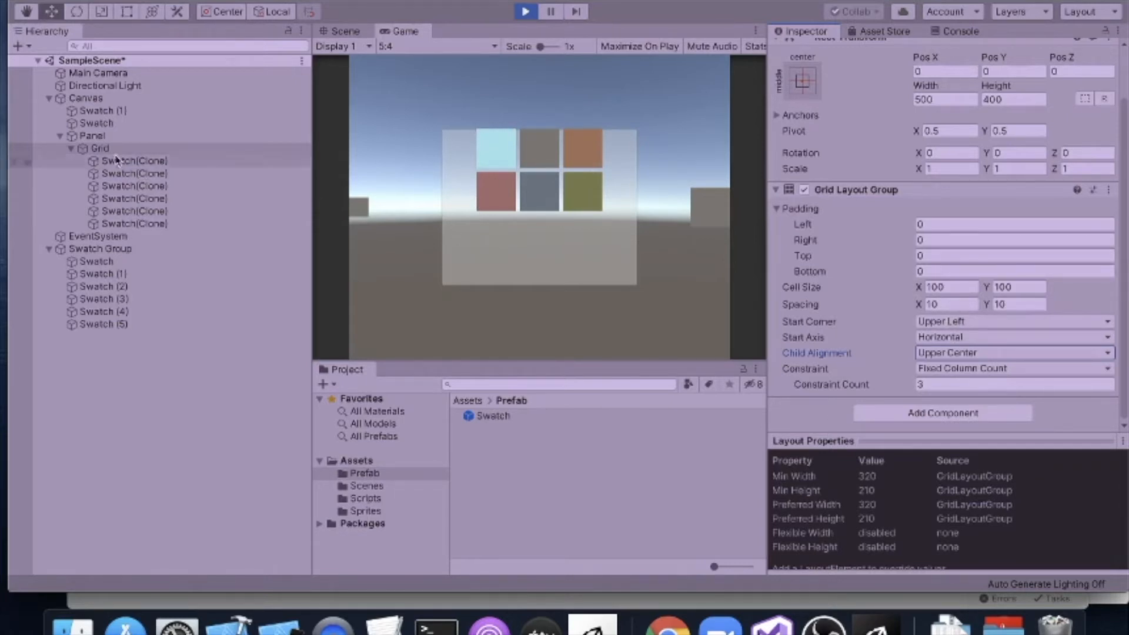
Step: Remove the Panel's background sprite by setting its Image source to None
left_click(92, 136)
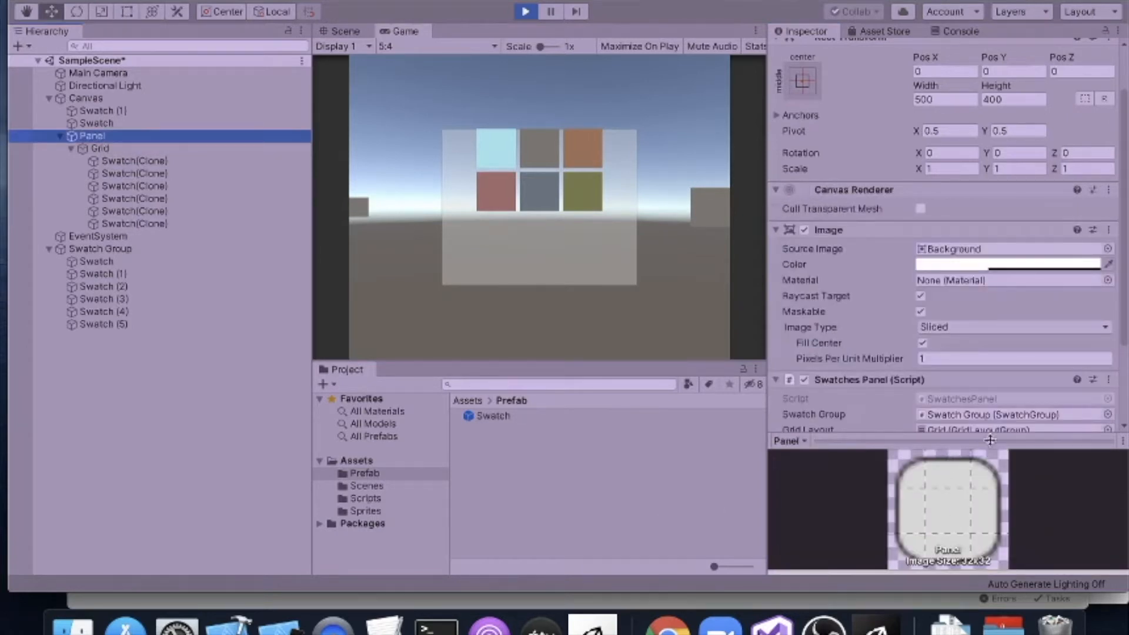
left_click(1108, 249)
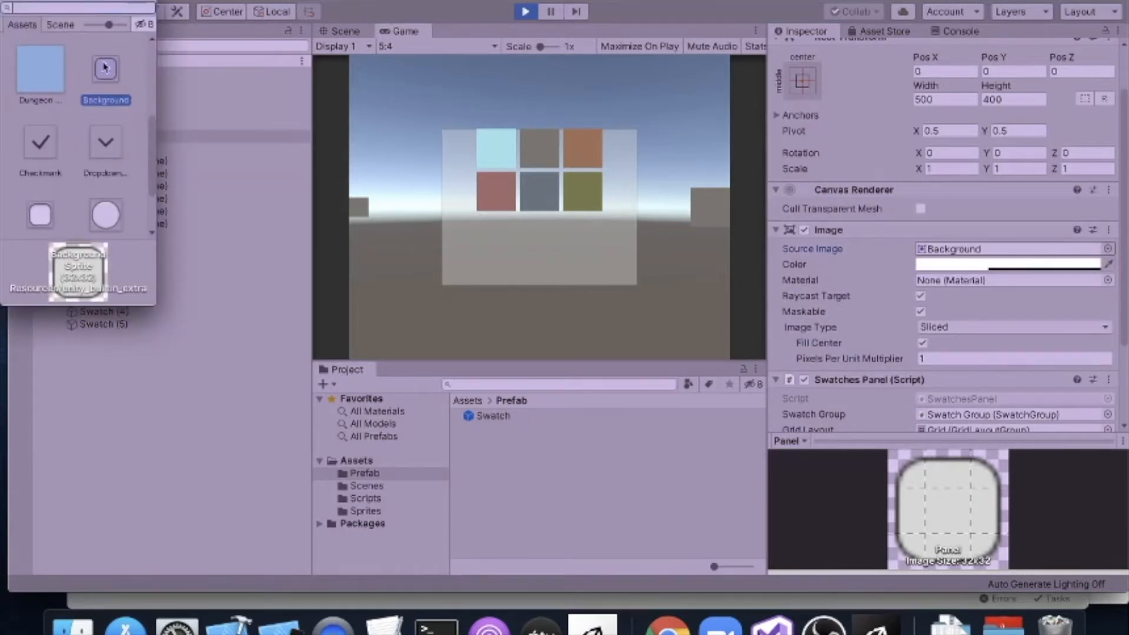
scroll(103, 100, "down", 2)
scroll(101, 106, "up", 2)
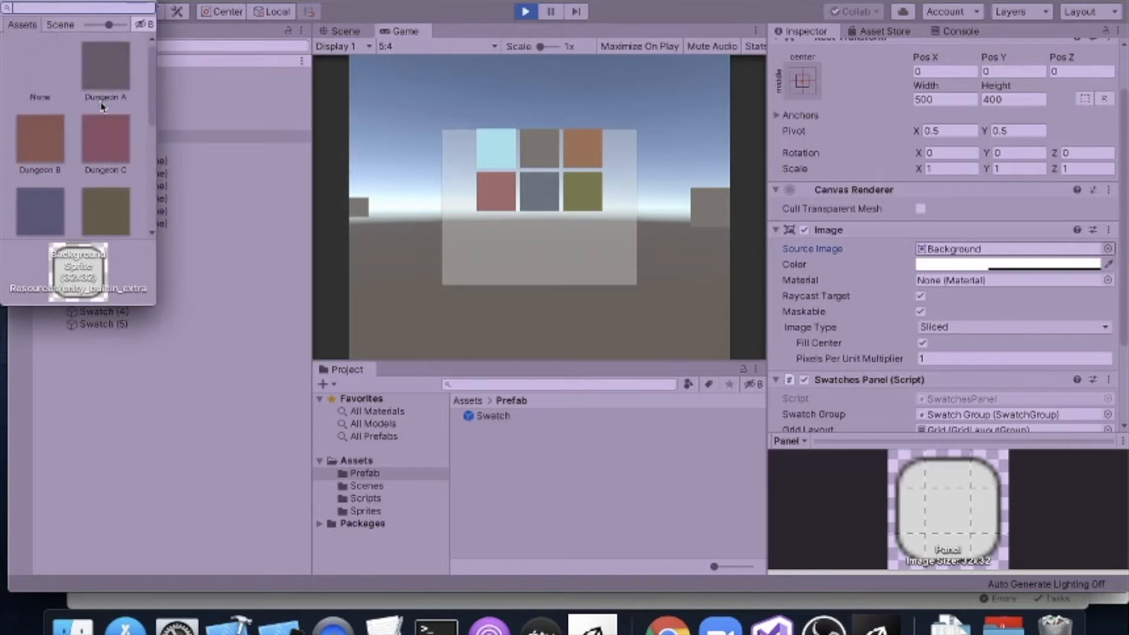
left_click(32, 75)
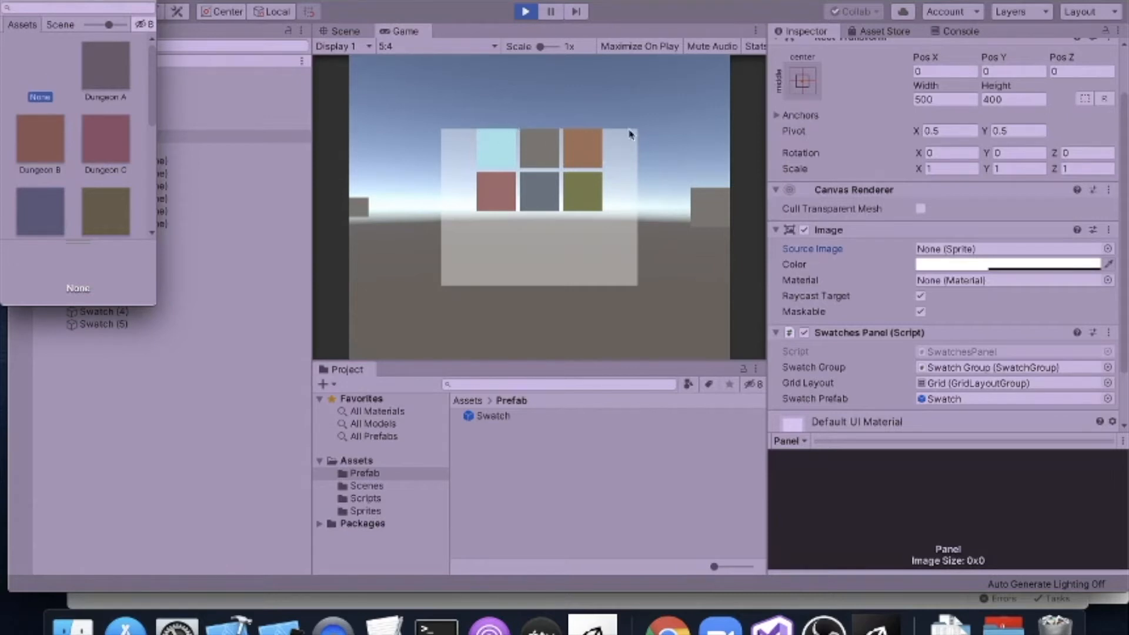
left_click(678, 141)
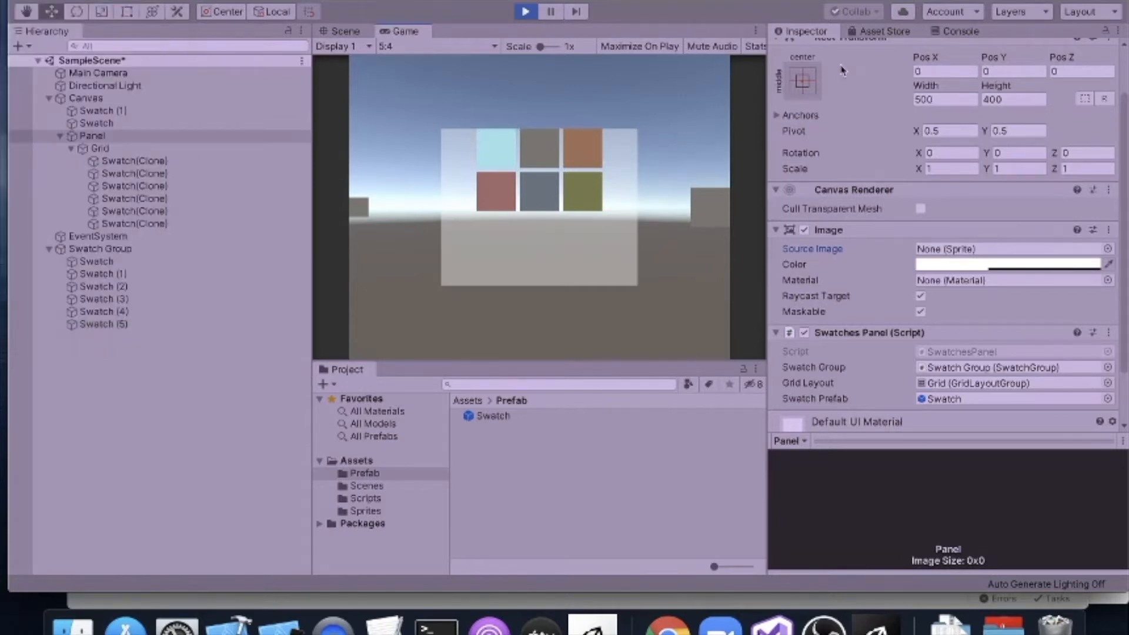
Step: Compare the Rect Transform settings of the Panel, the Grid and the first Swatch(Clone)
scroll(894, 165, "up", 2)
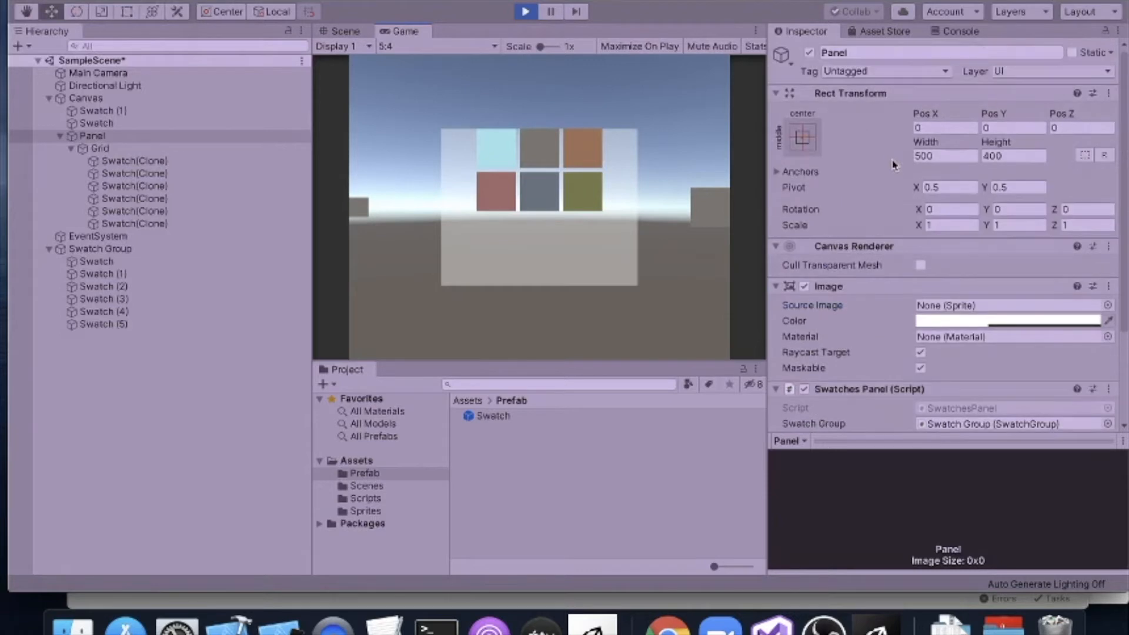
left_click(216, 159)
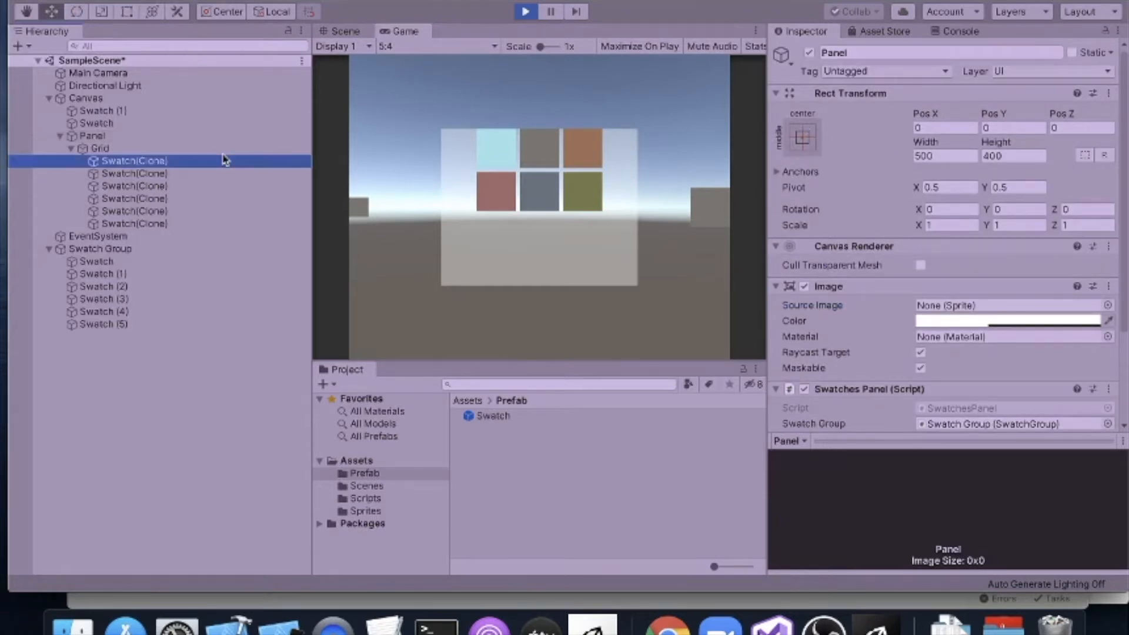
left_click(213, 149)
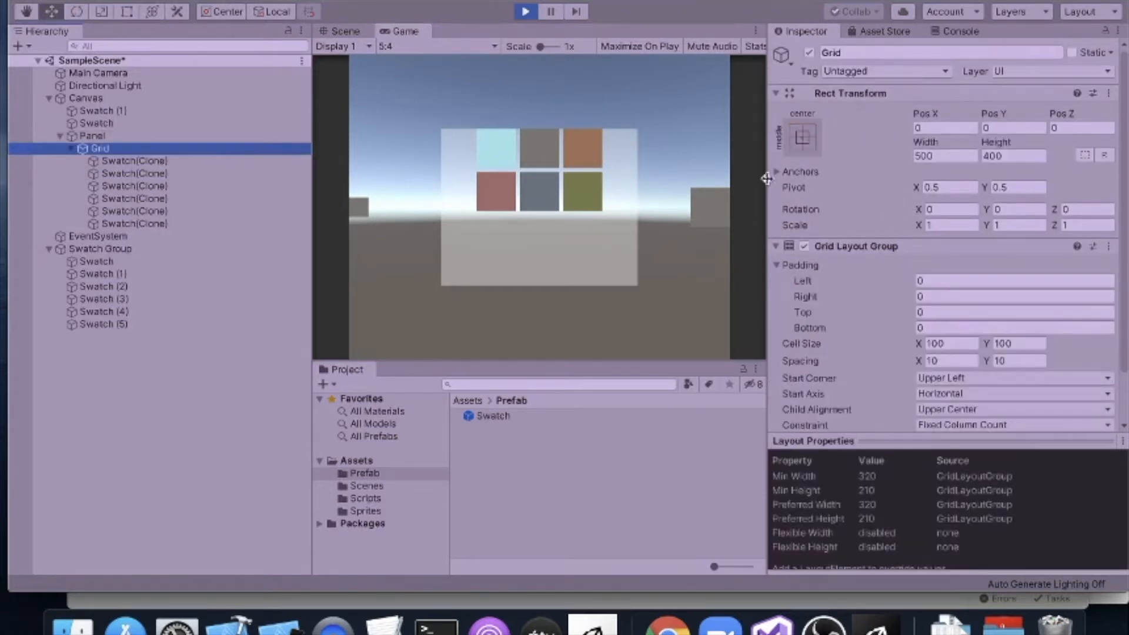
left_click(196, 161)
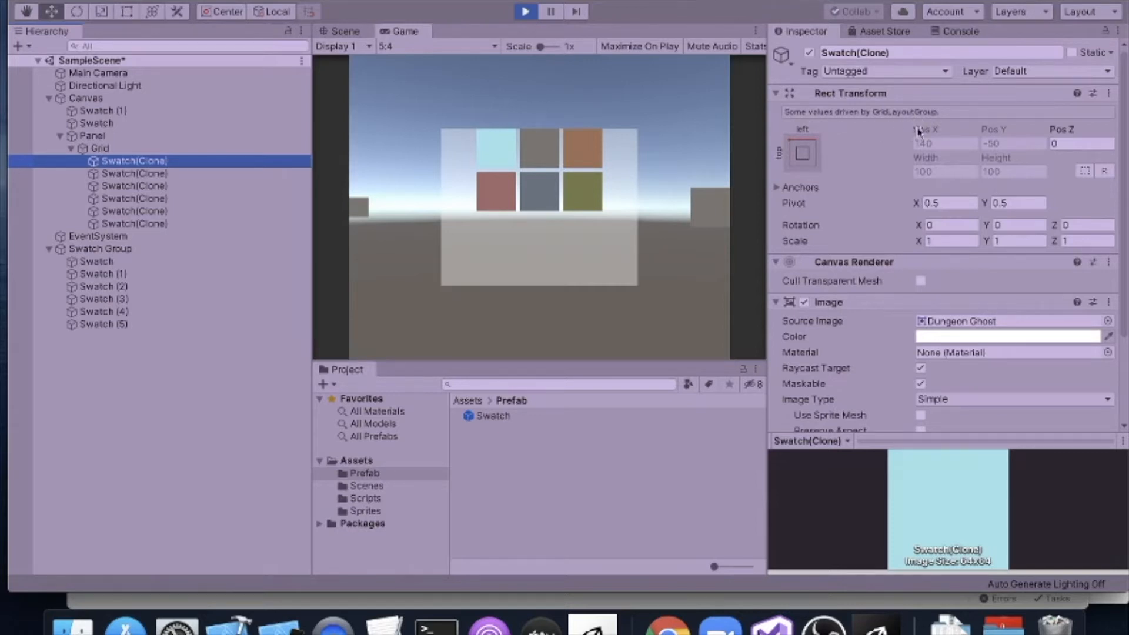
Step: Set the Grid Layout Group's cell size to 50 by 50
left_click(158, 150)
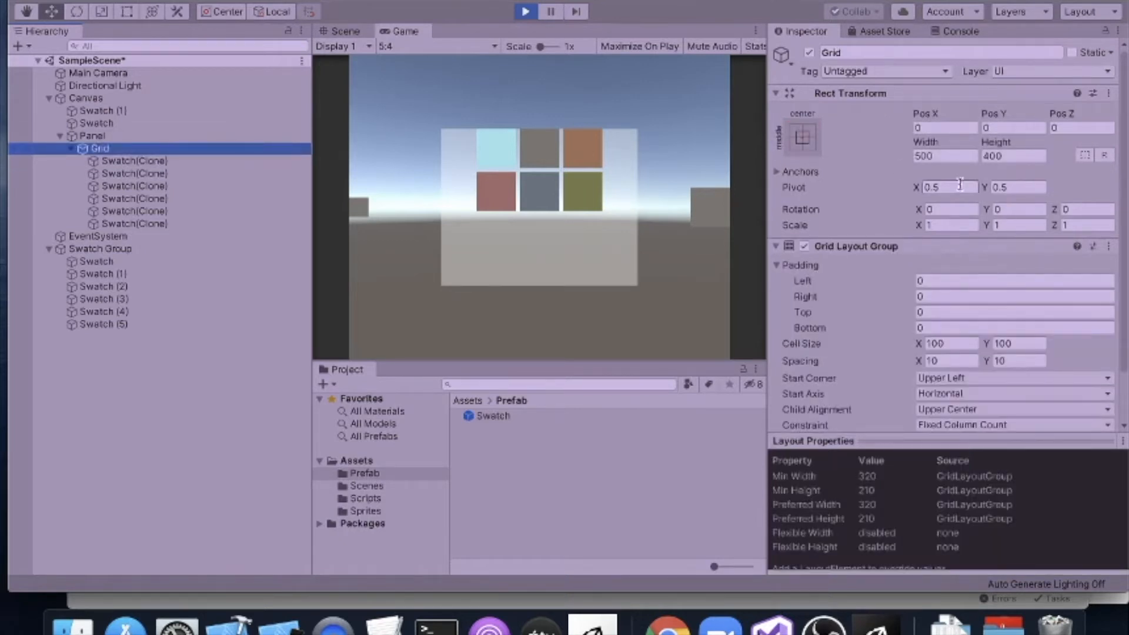
scroll(915, 349, "down", 2)
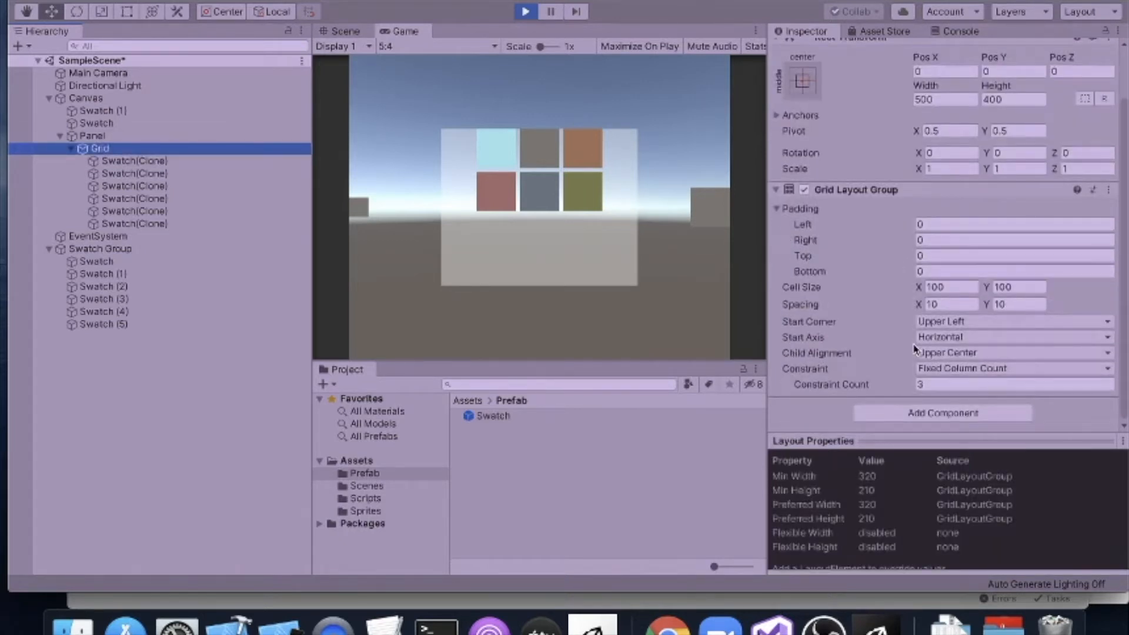
left_click(945, 288)
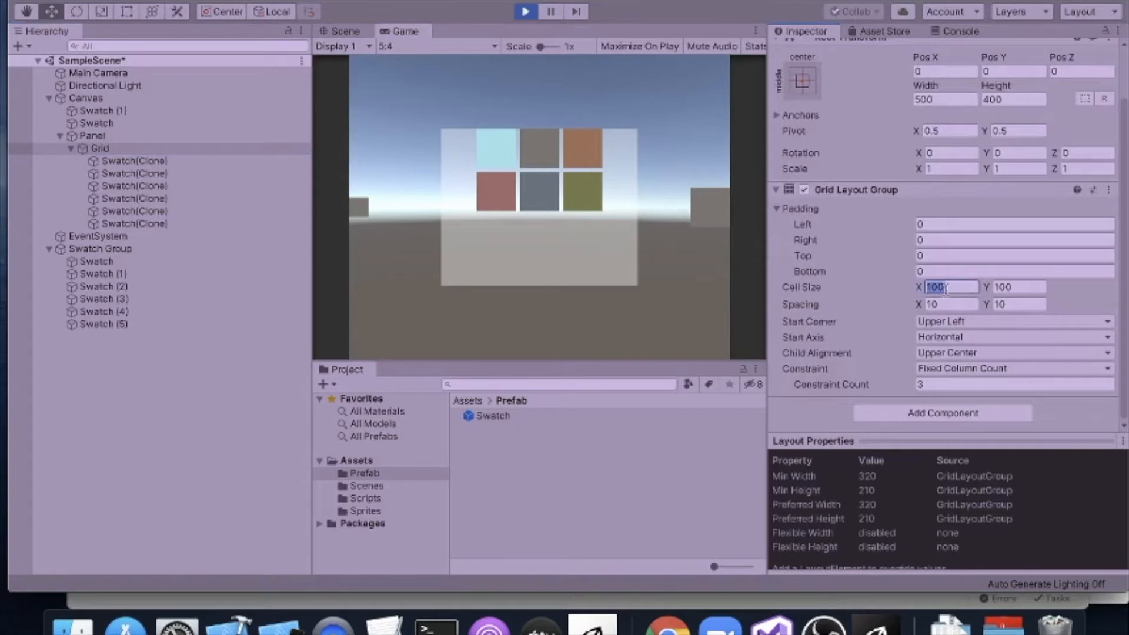
type("50")
left_click(1001, 288)
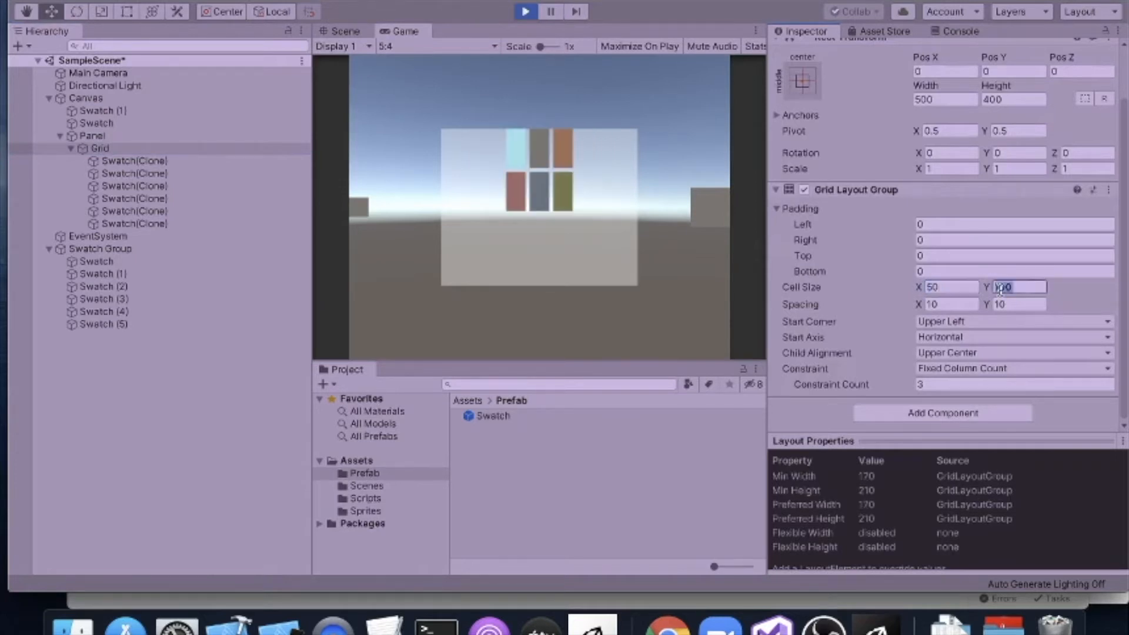
type("50")
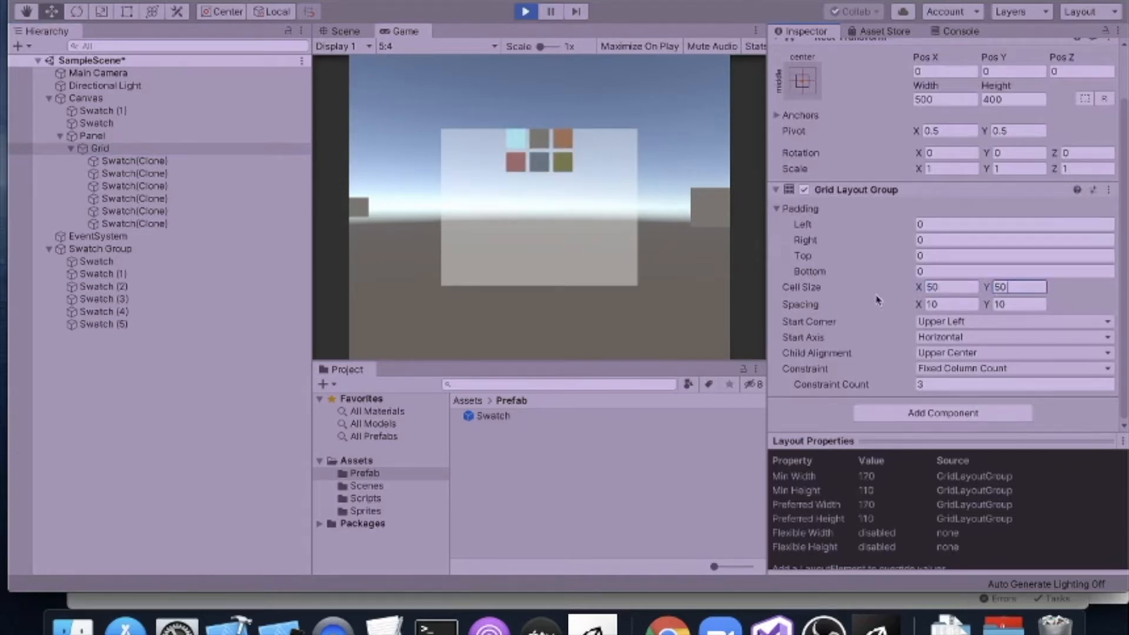
Step: Restore the Grid Layout Group's cell size to 100 by 100
left_click(952, 287)
type("100")
key("Tab")
type("10")
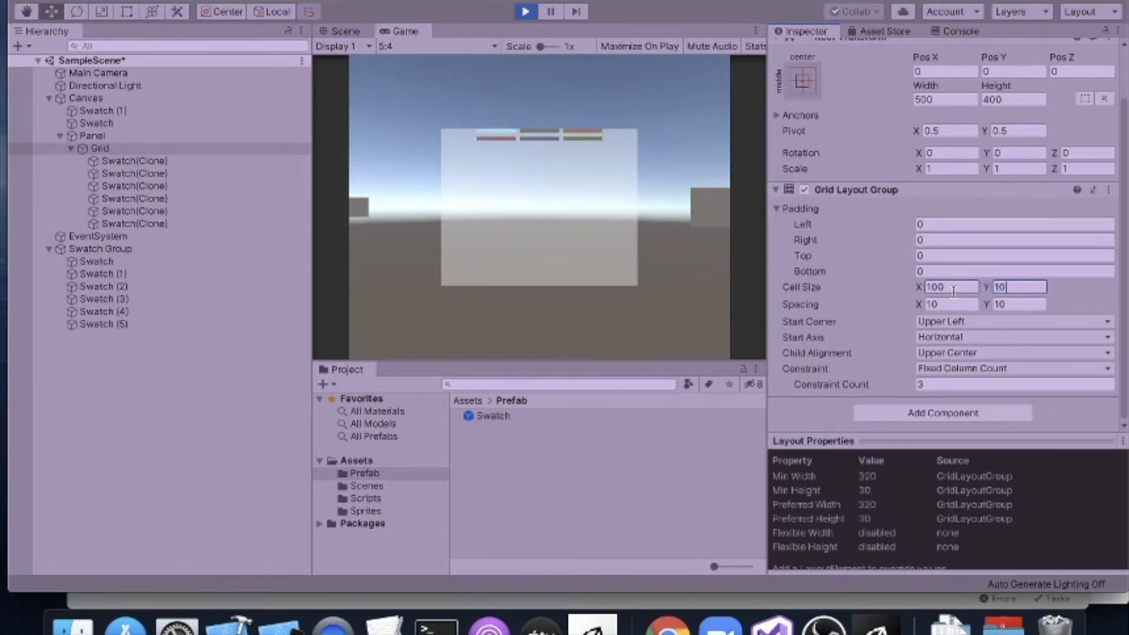
type("0")
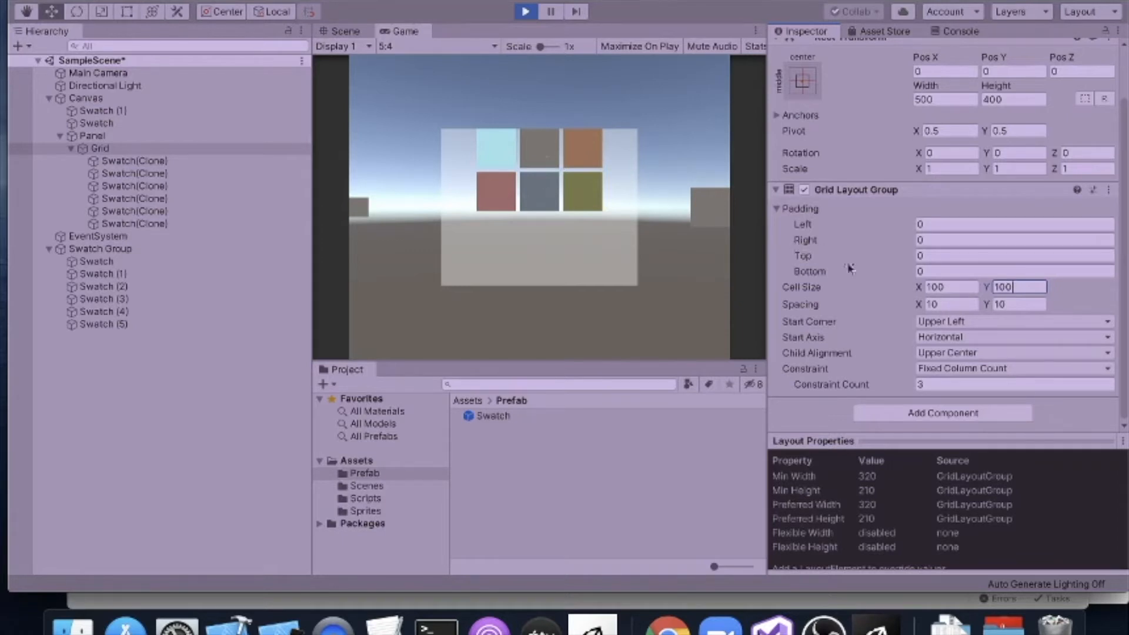
Step: Set the Grid Layout Group's spacing to 20 in both X and Y
left_click(948, 303)
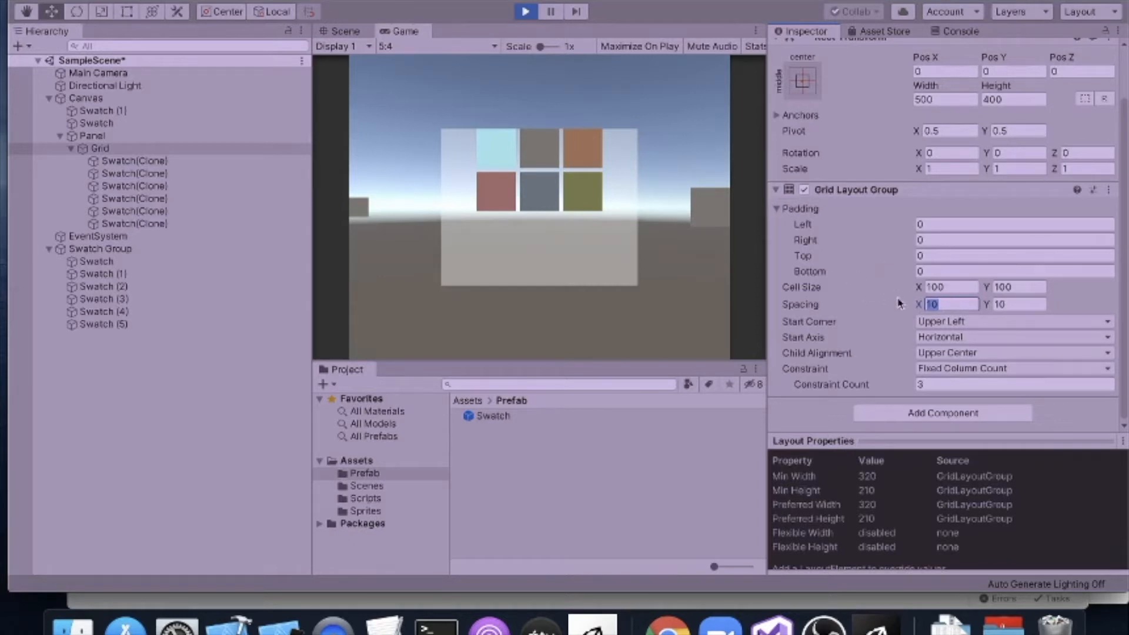
type("20")
key("Tab")
type("20")
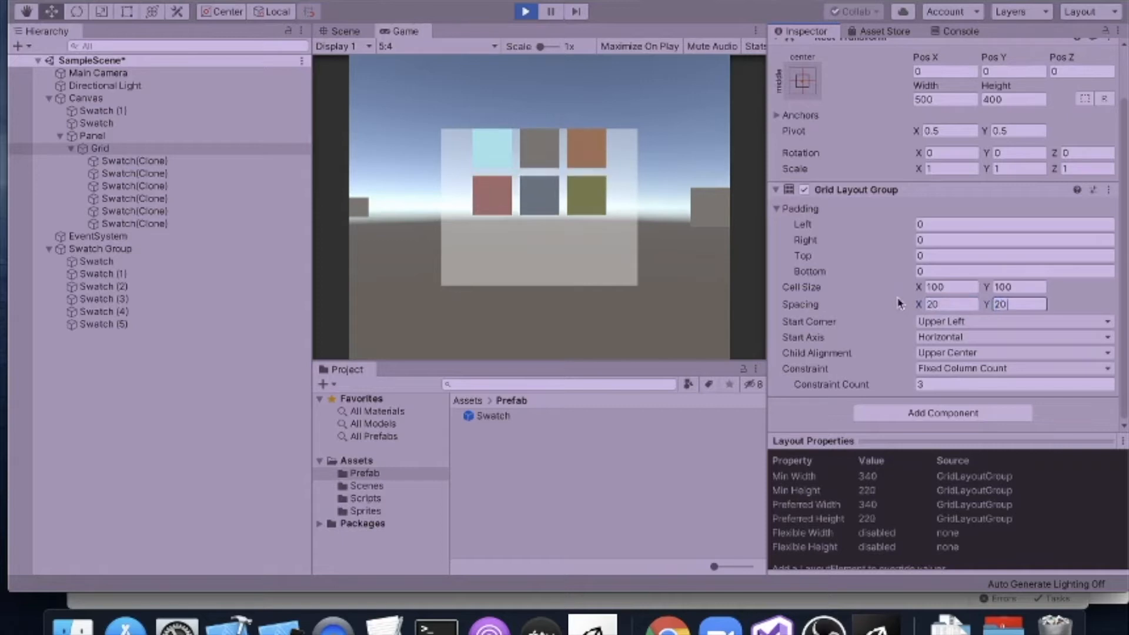
key("Tab")
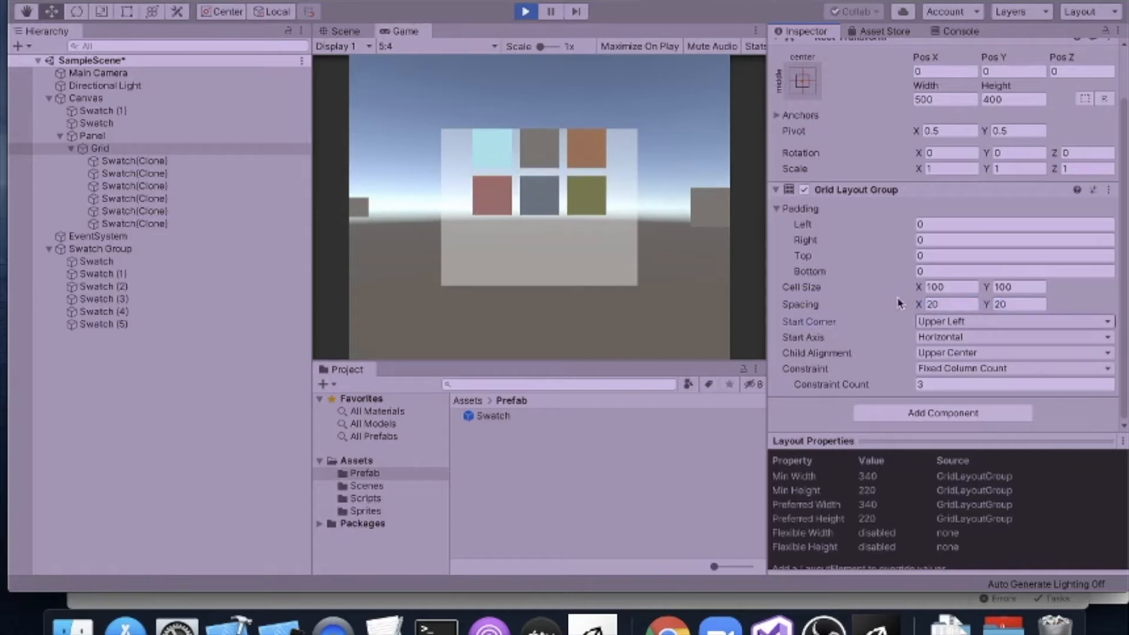
Step: Try a horizontal spacing of 200 on the Grid Layout Group, and settle on 10 in both X and Y
left_click(938, 302)
type("0")
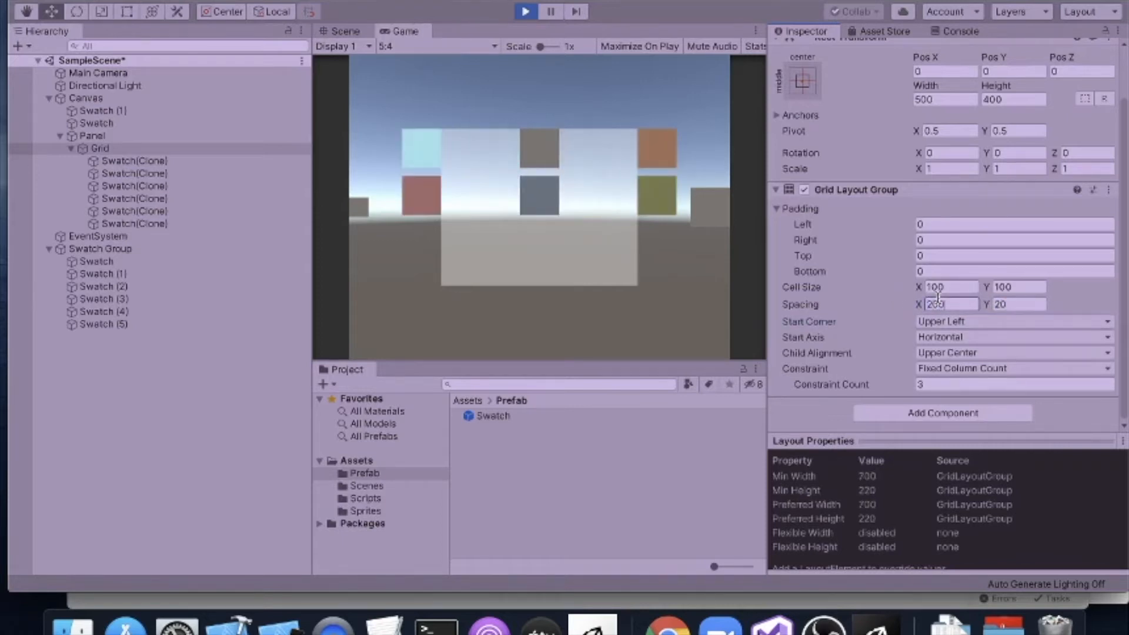
key("BackSpace")
key("BackSpace")
key("BackSpace")
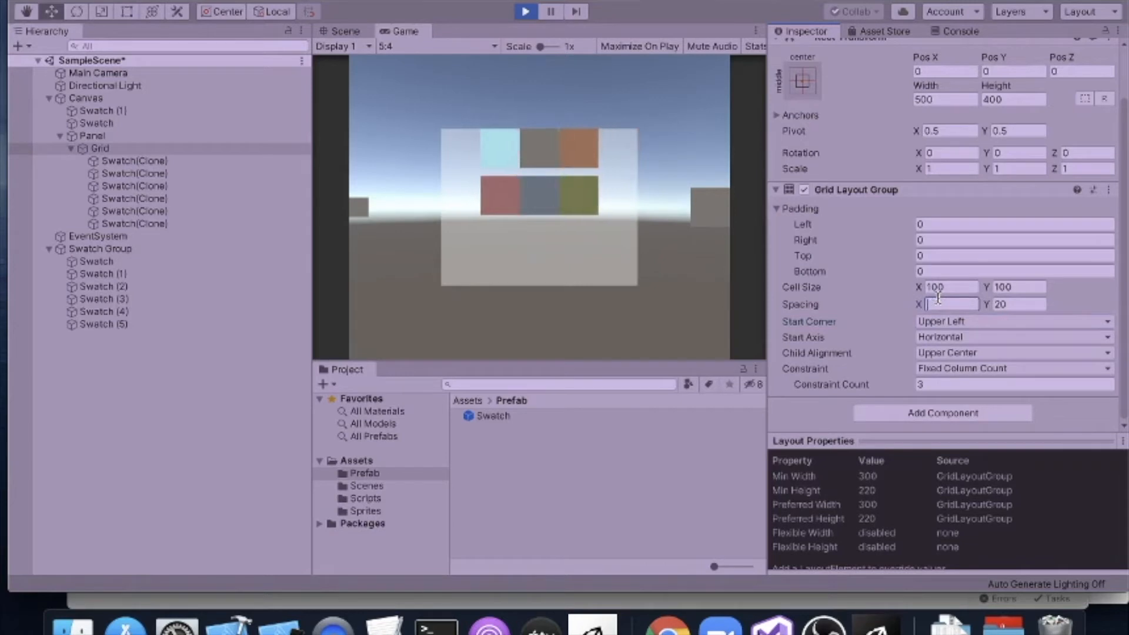
type("10")
key("Tab")
type("10")
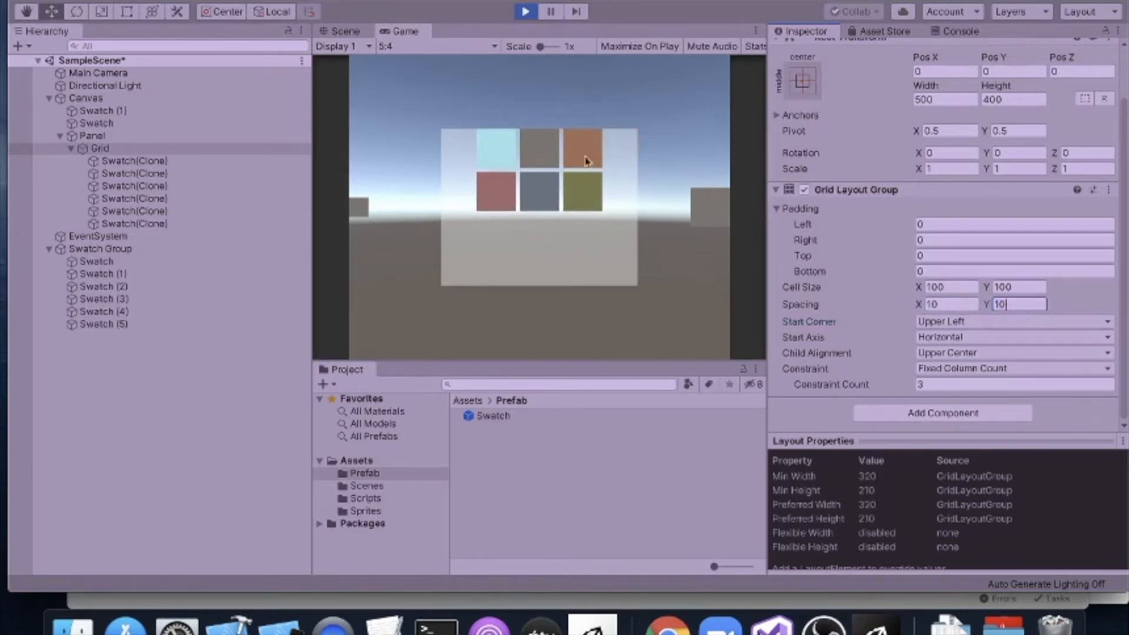
Step: Set the Grid Layout Group's top, left and right padding to 20 each
left_click(943, 224)
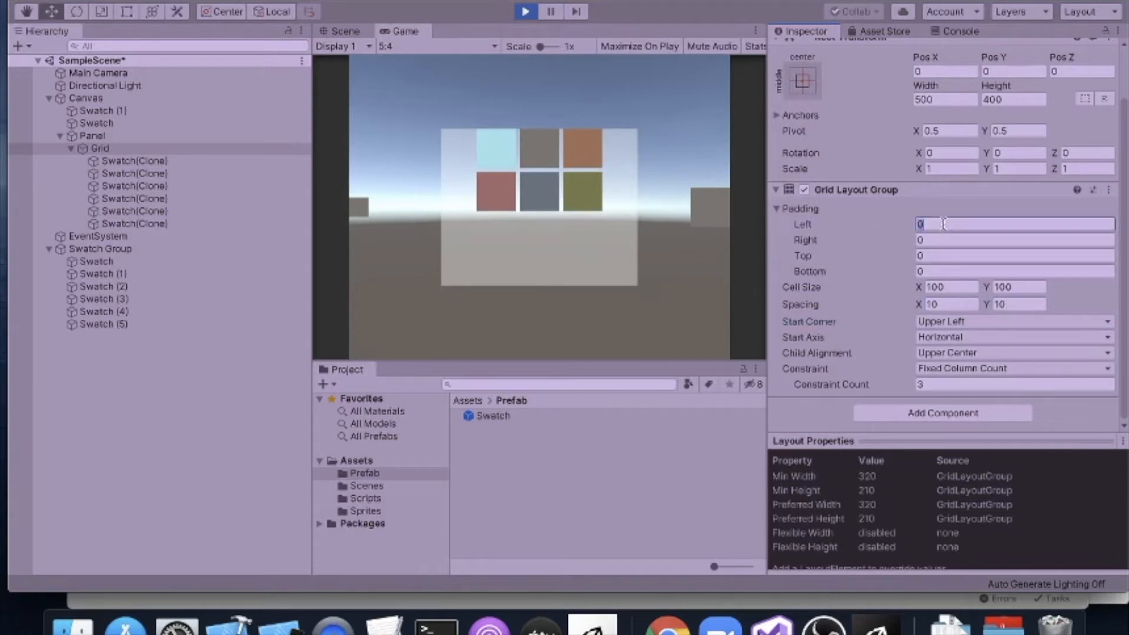
left_click(939, 258)
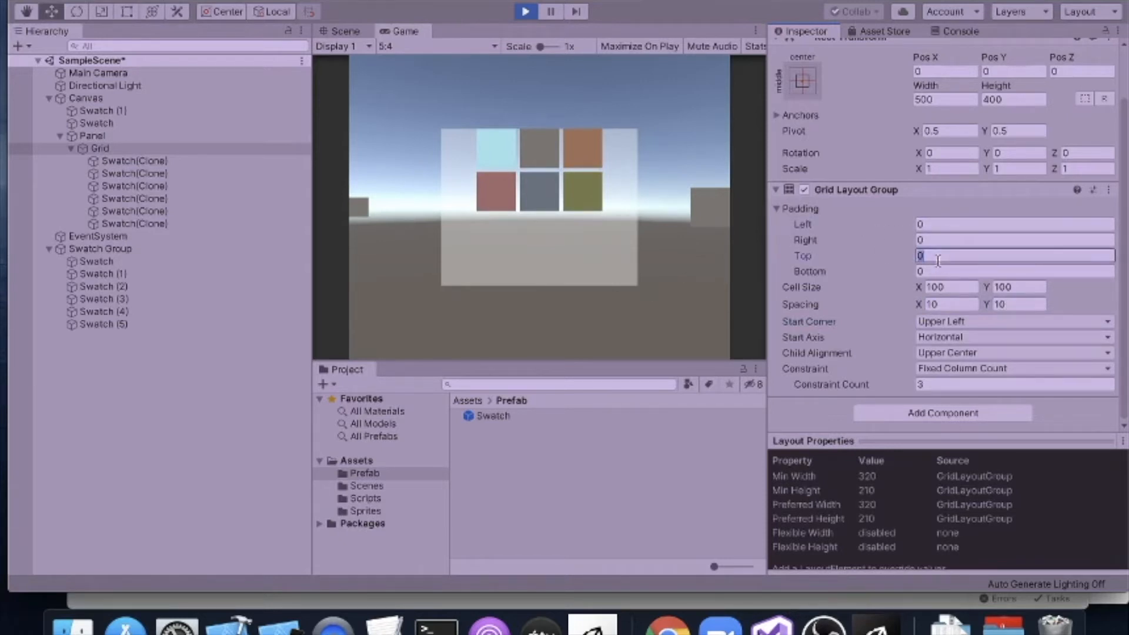
type("20")
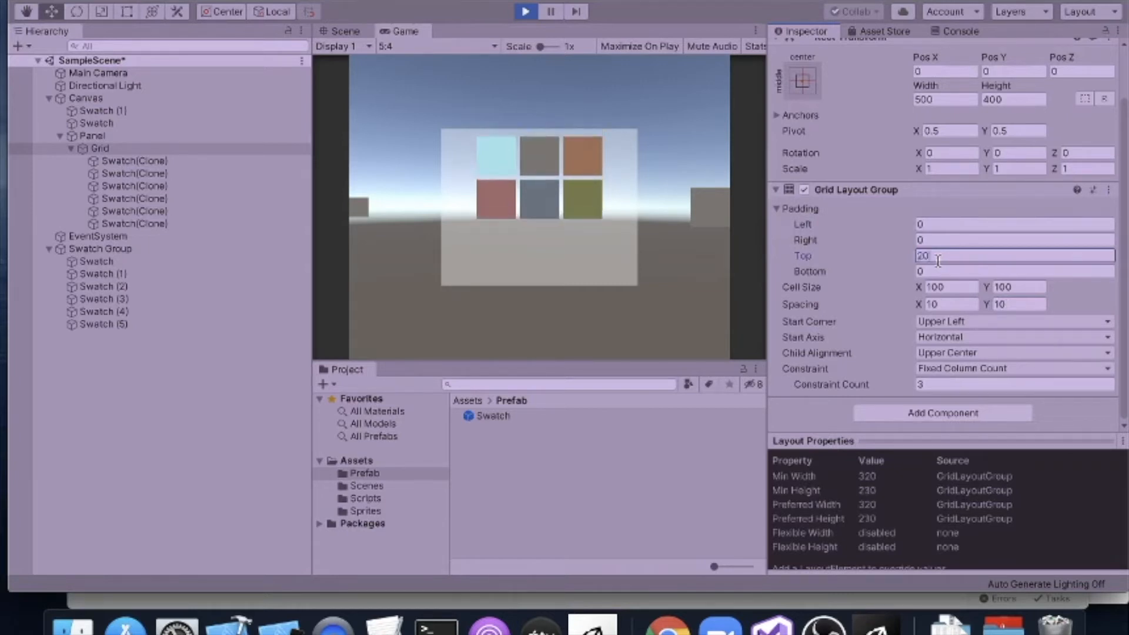
left_click(938, 224)
type("20")
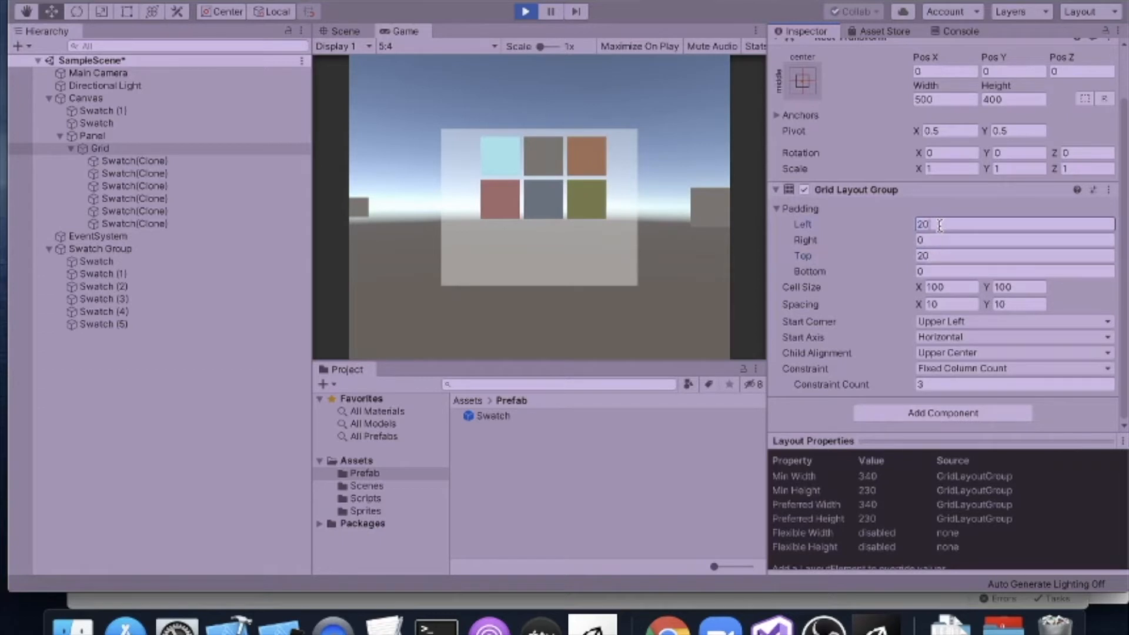
type("20")
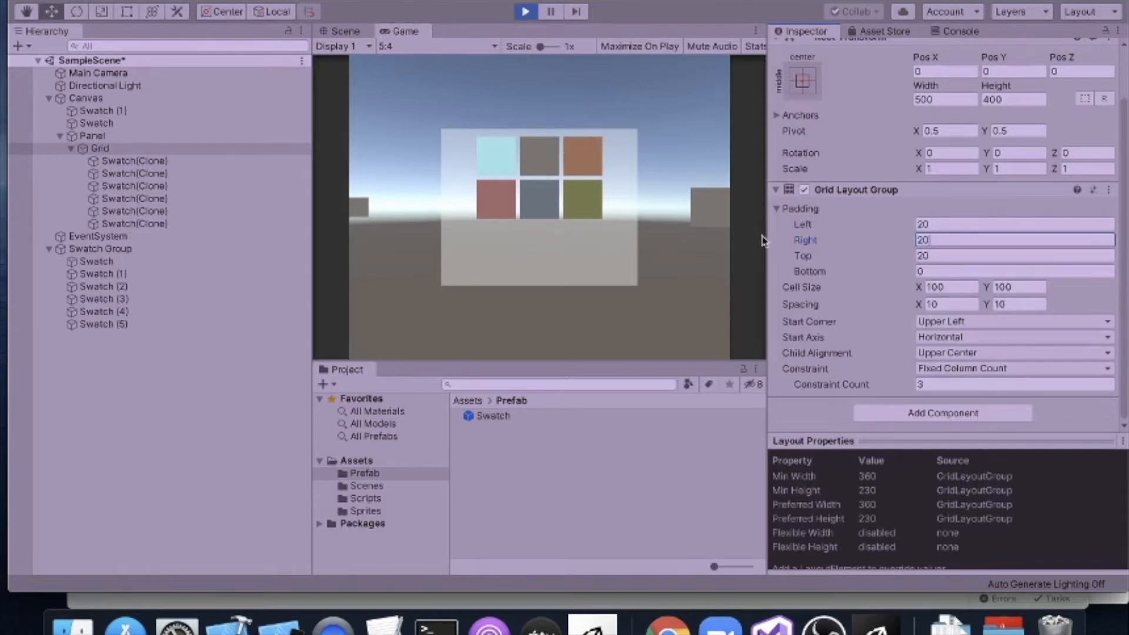
Step: Try the Middle Left and Middle Right child alignments on the grid, and settle on Middle Center
left_click(986, 357)
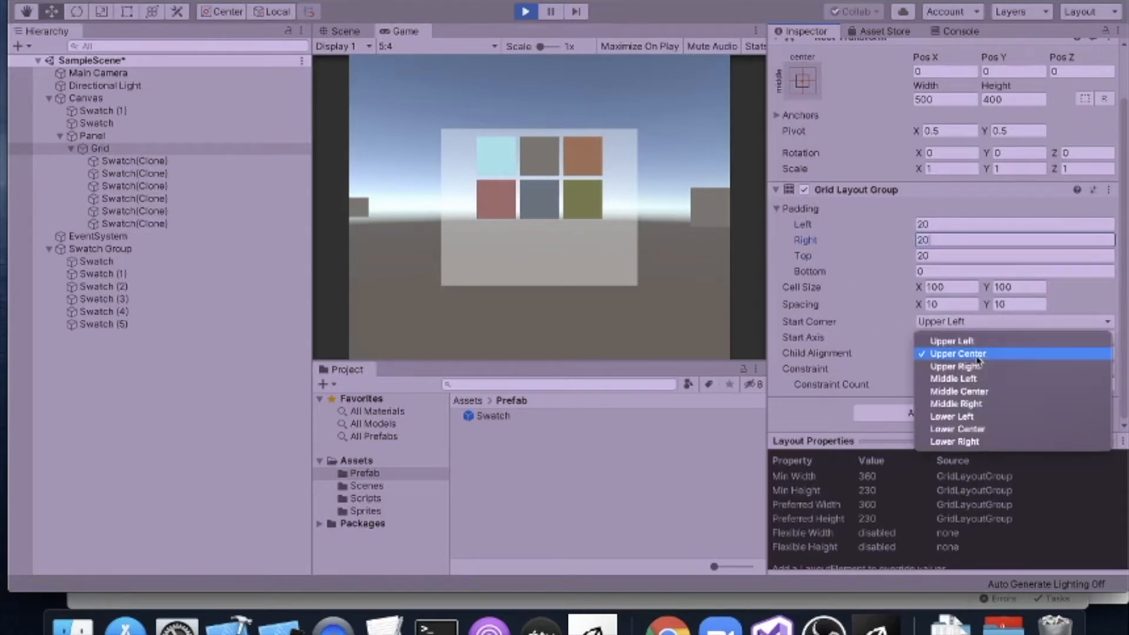
left_click(956, 381)
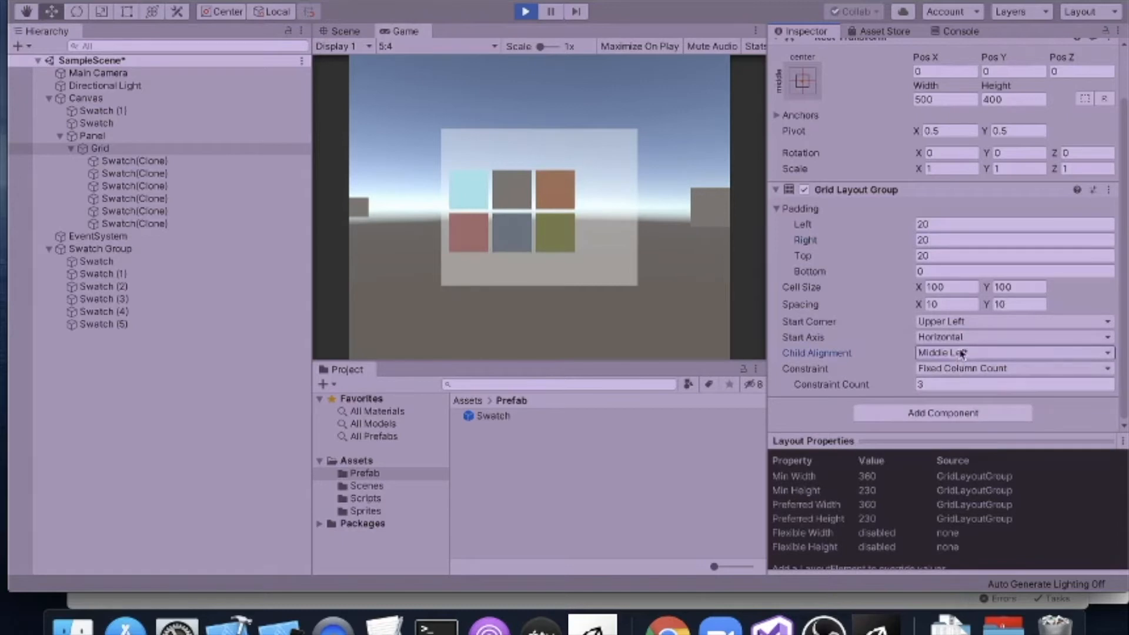
left_click(962, 354)
left_click(980, 382)
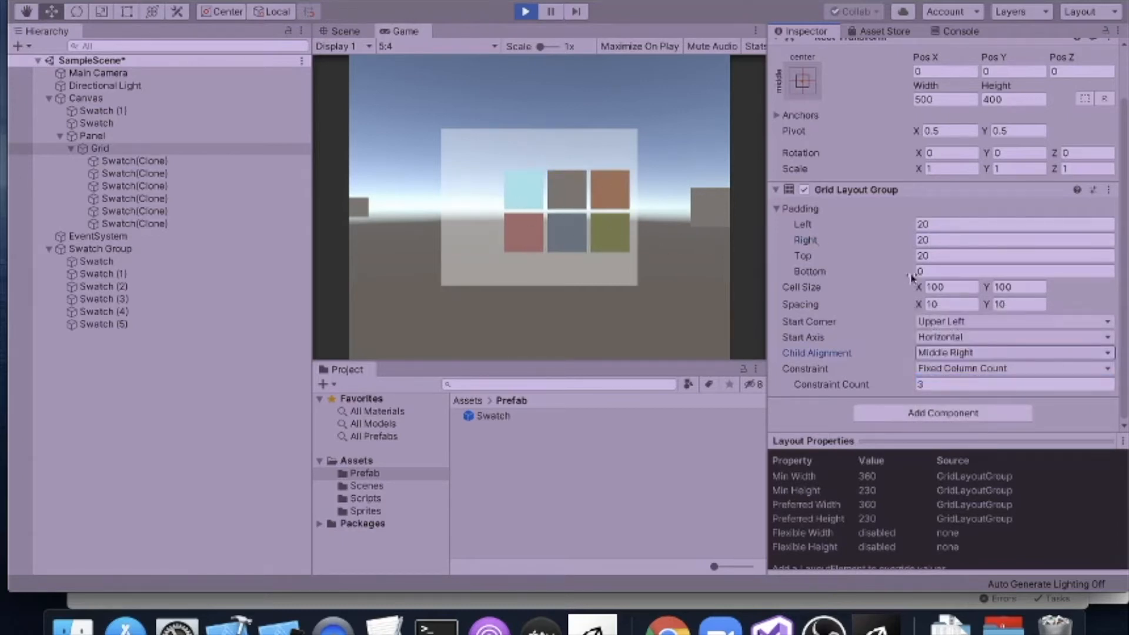
left_click(958, 355)
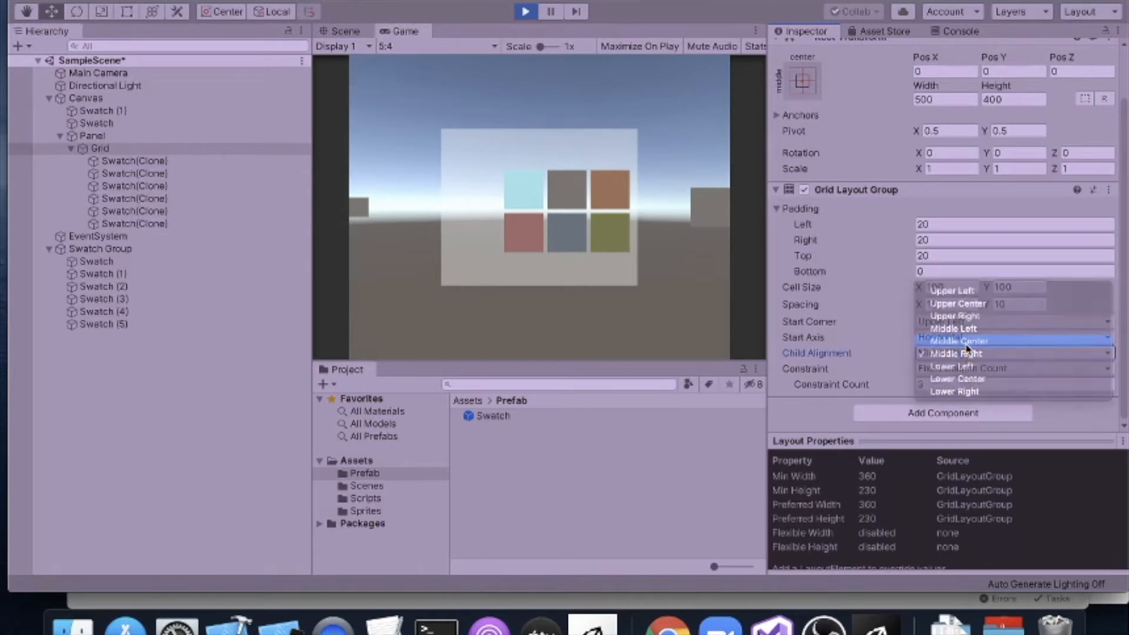
left_click(965, 344)
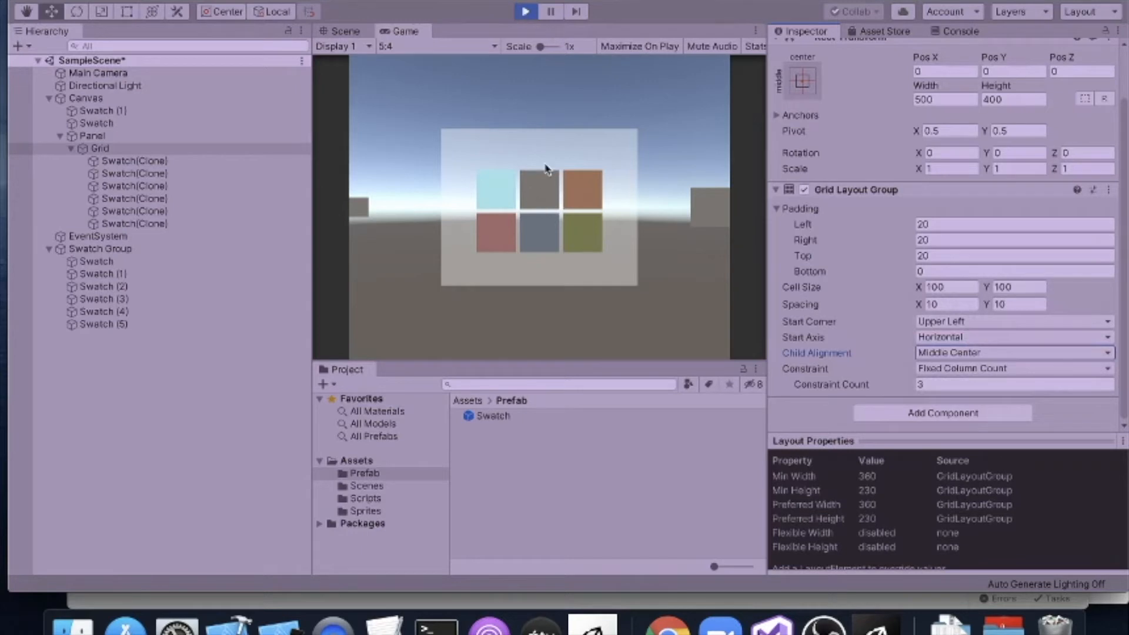
Step: Exit Play mode and examine the script components on Swatch Group and its first Swatch child
left_click(525, 12)
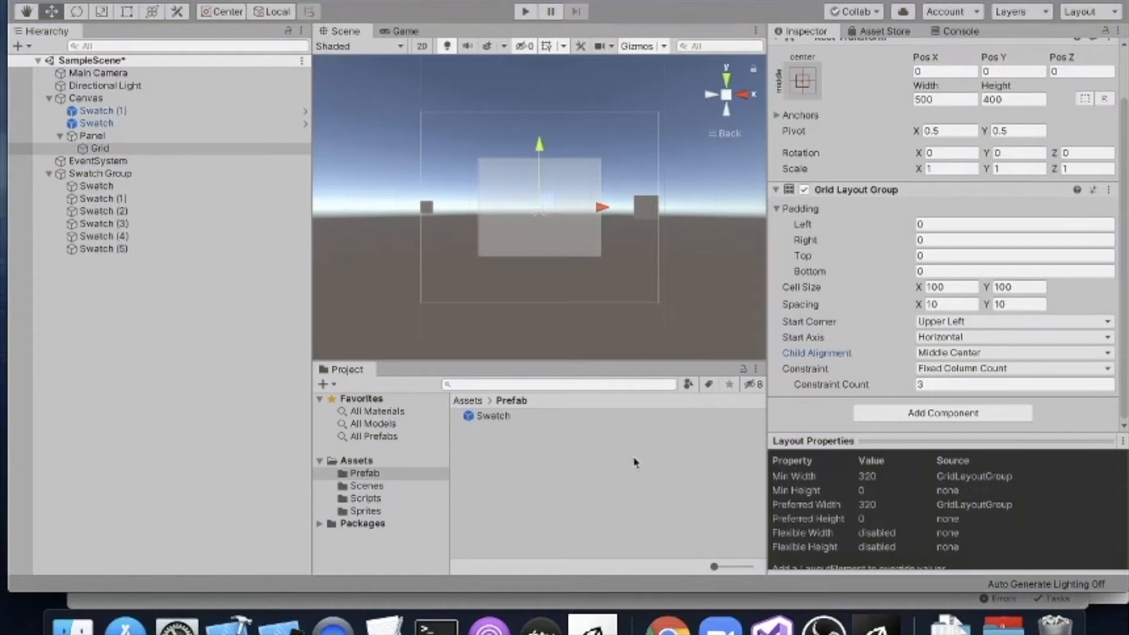
left_click(118, 174)
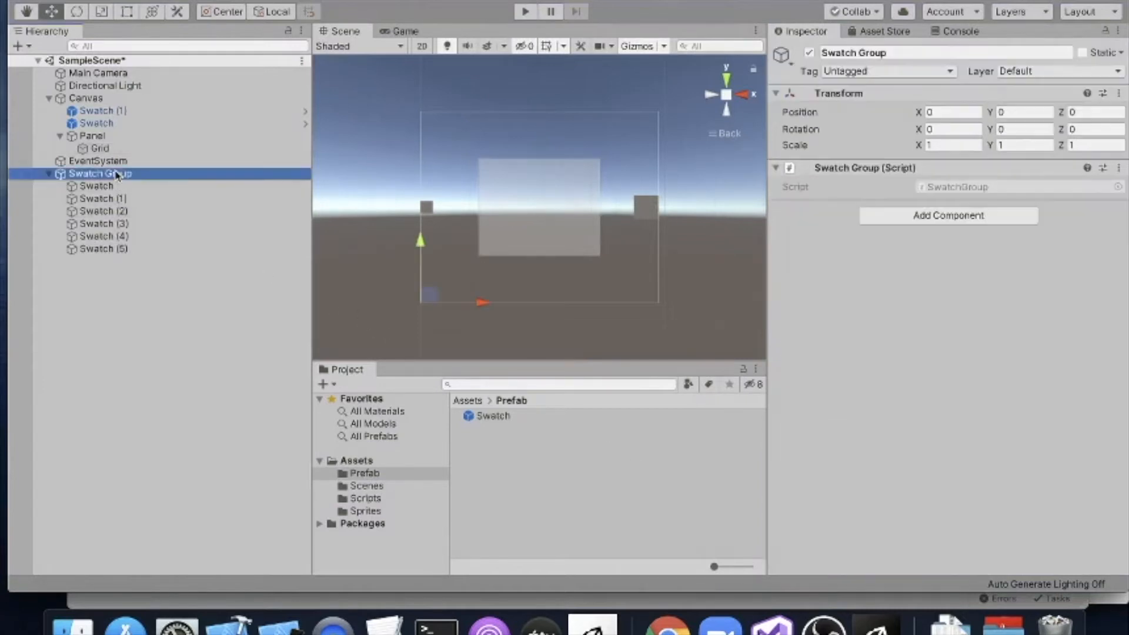
left_click(184, 187)
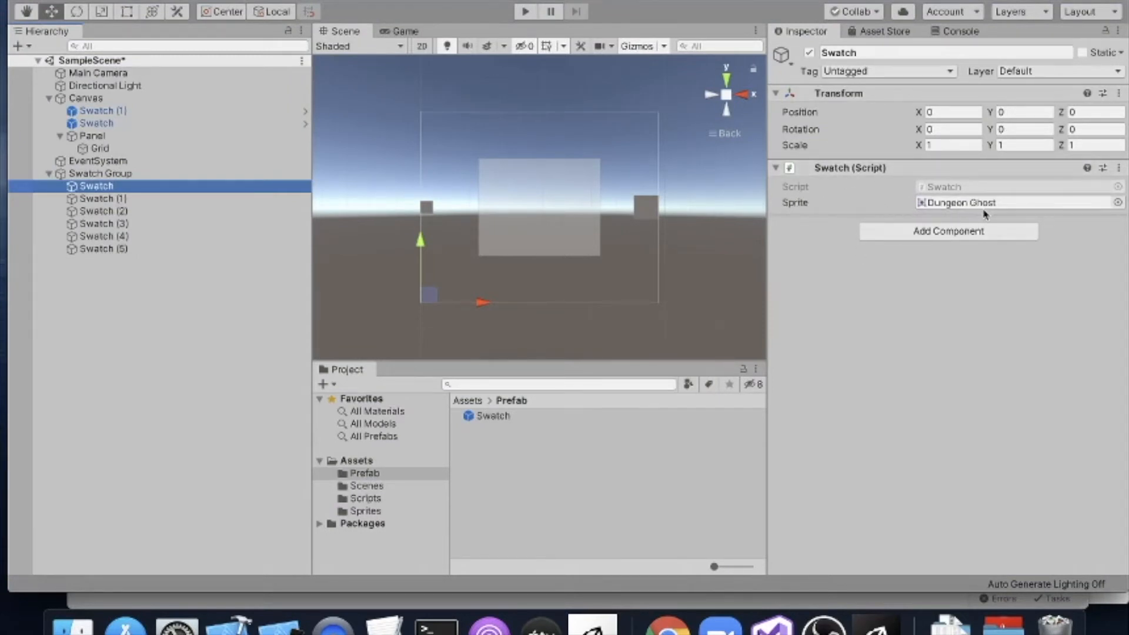
left_click(244, 174)
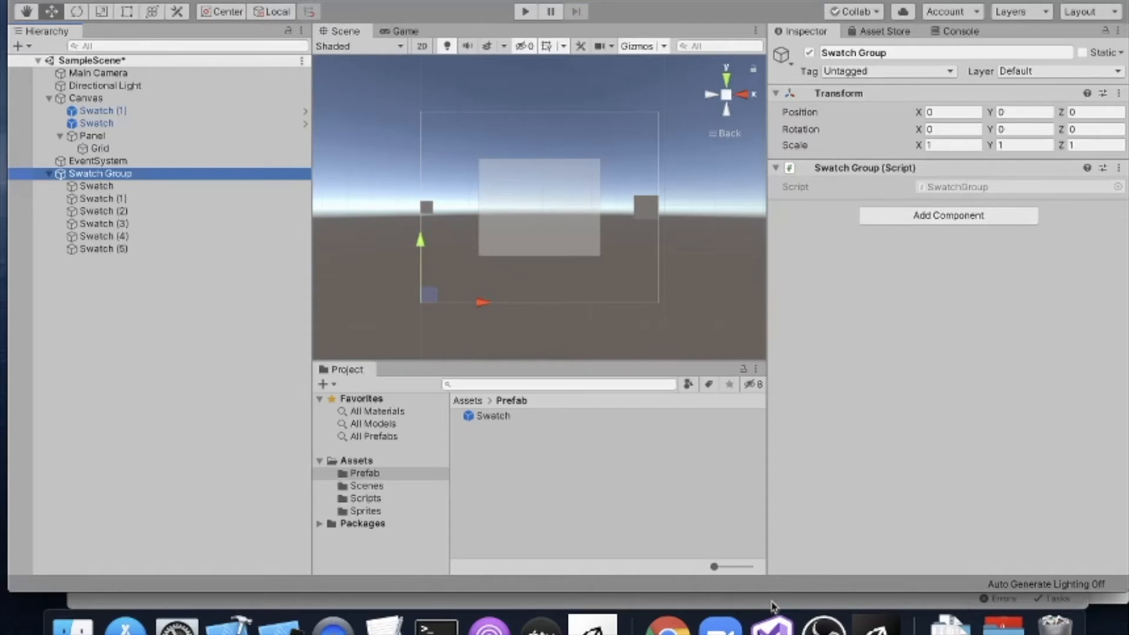
Step: Switch to Visual Studio and review the code in Swatch.cs, SwatchGroup.cs and SwatchesPanel.cs
left_click(772, 625)
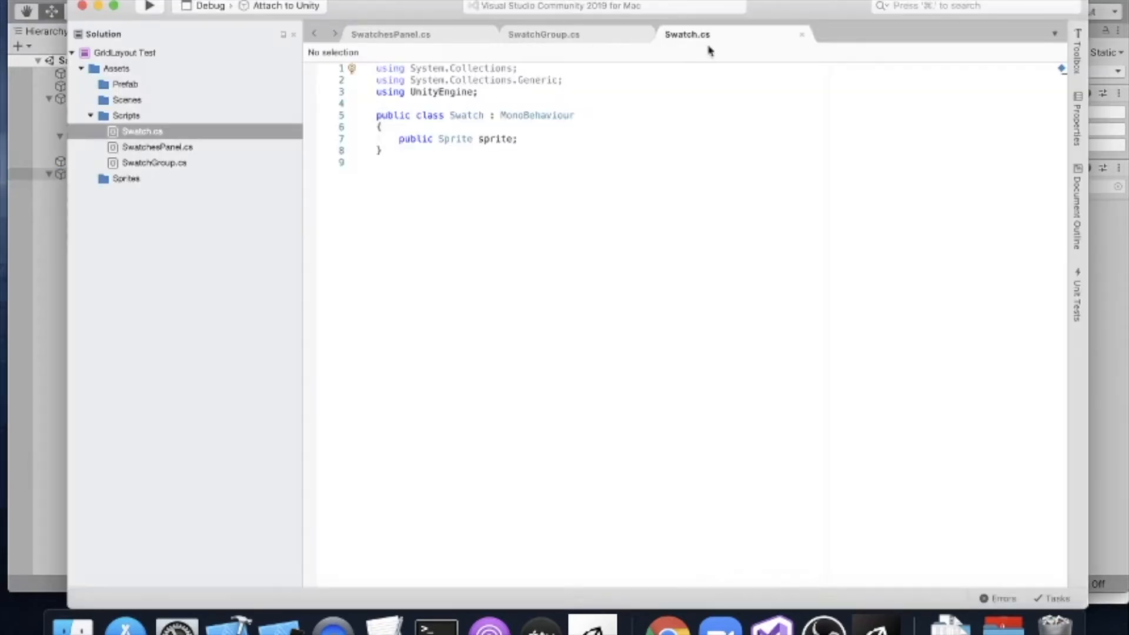
left_click(536, 35)
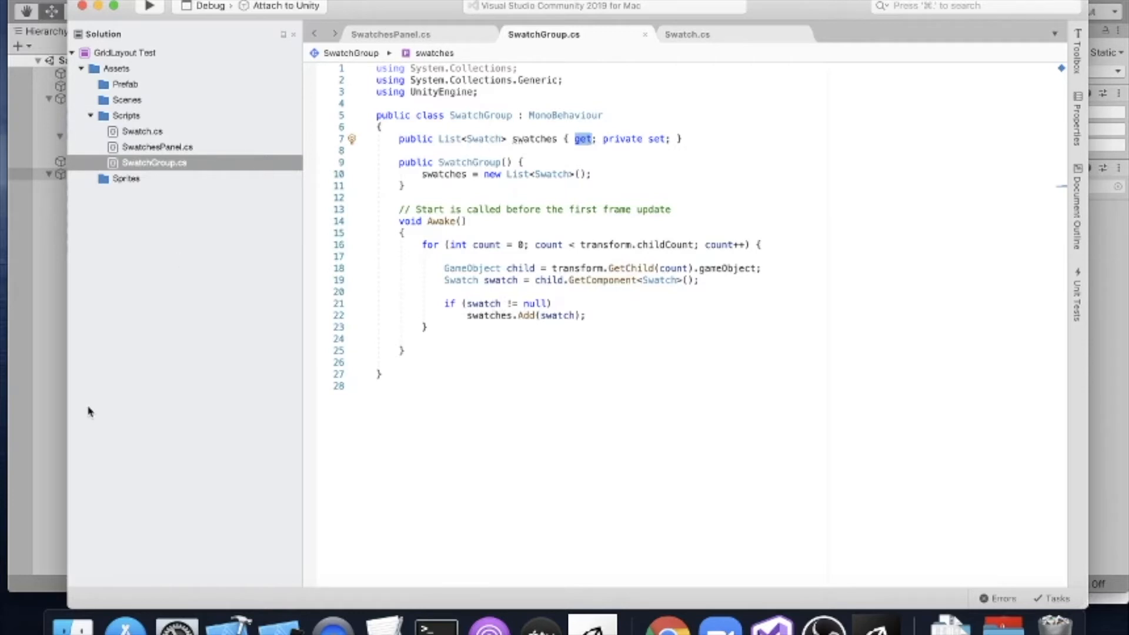
left_click(389, 34)
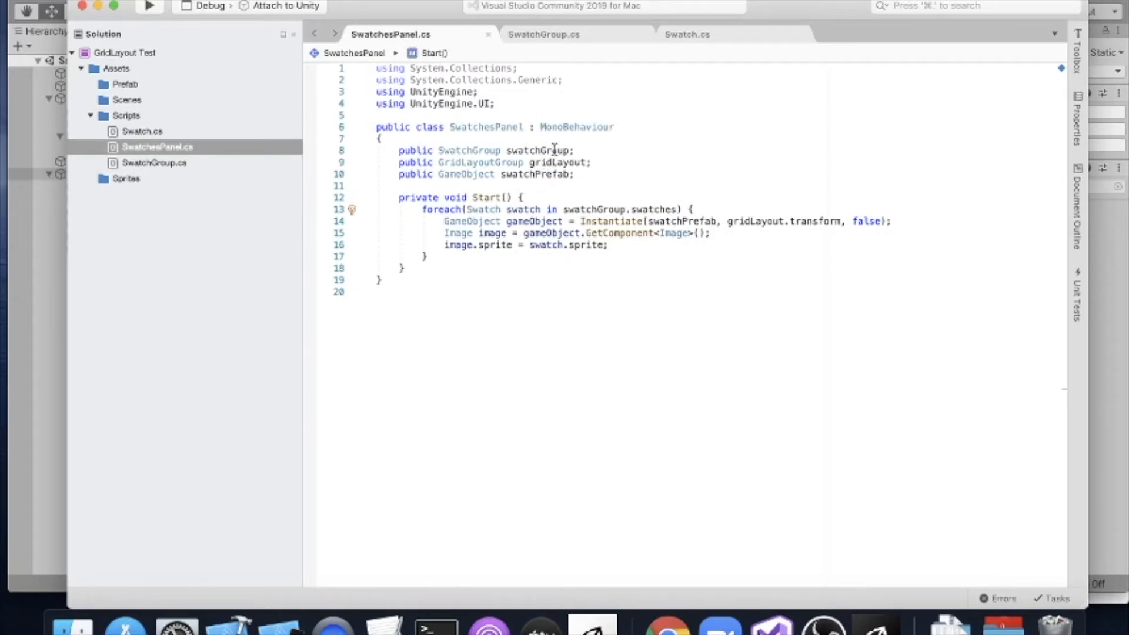
left_click(649, 160)
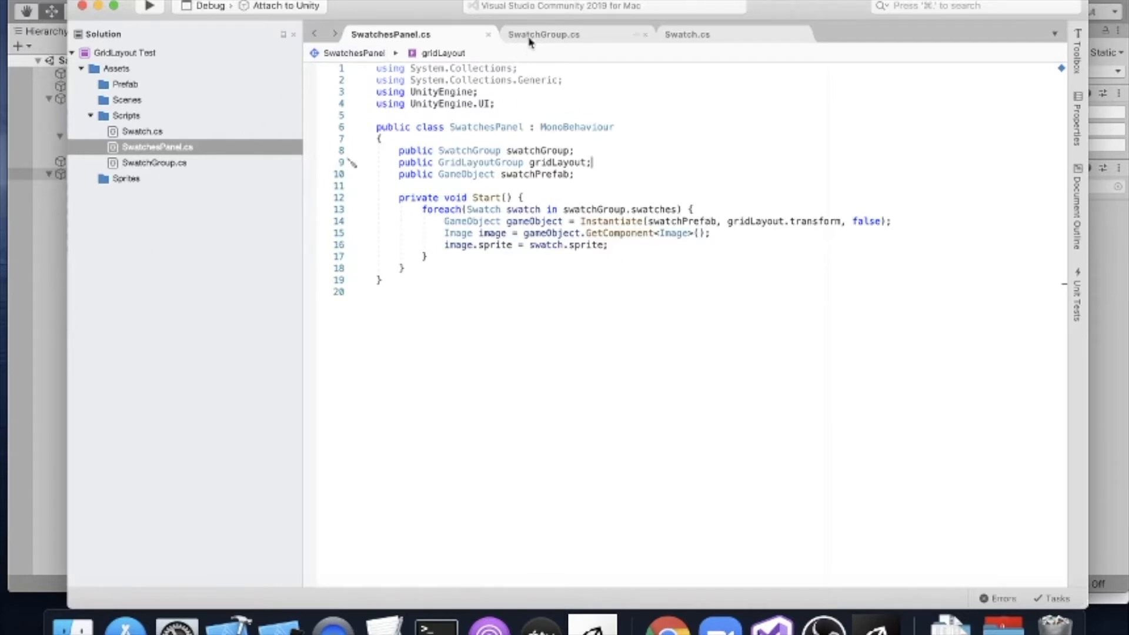
Step: Switch back to Unity and examine the Panel and the Grid object's Grid Layout Group settings
left_click(41, 361)
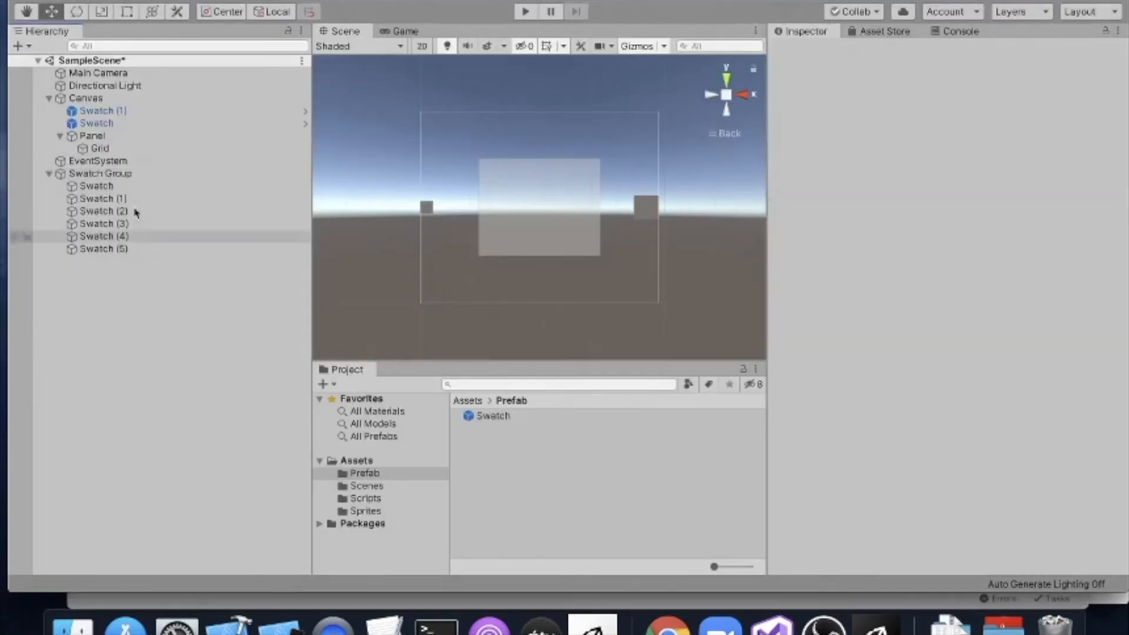
left_click(93, 136)
left_click(117, 151)
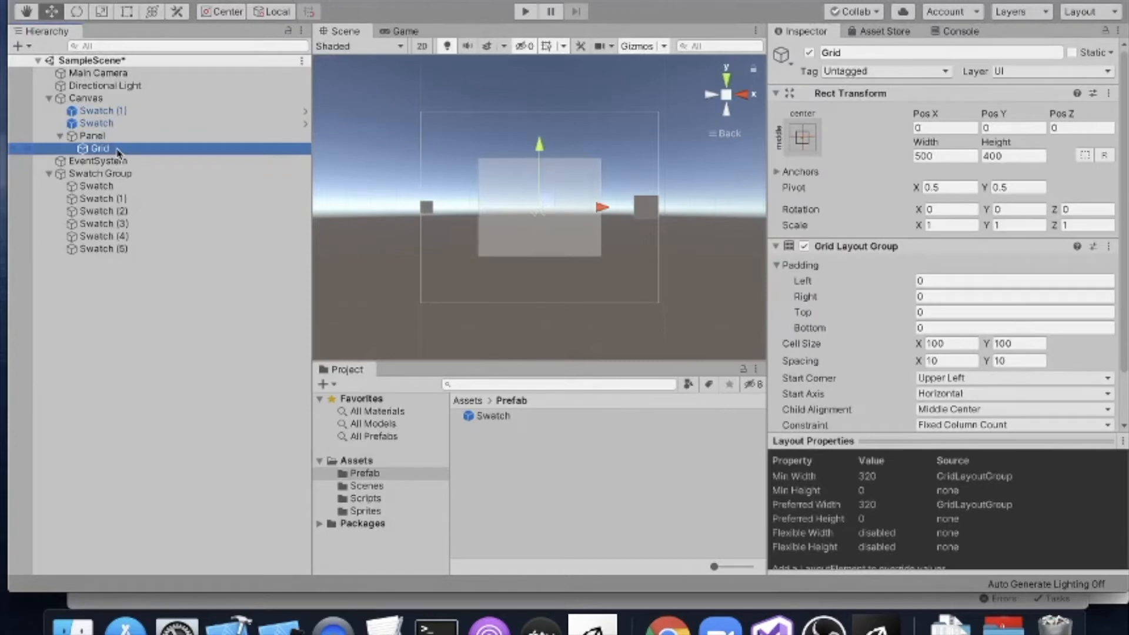
scroll(854, 294, "down", 2)
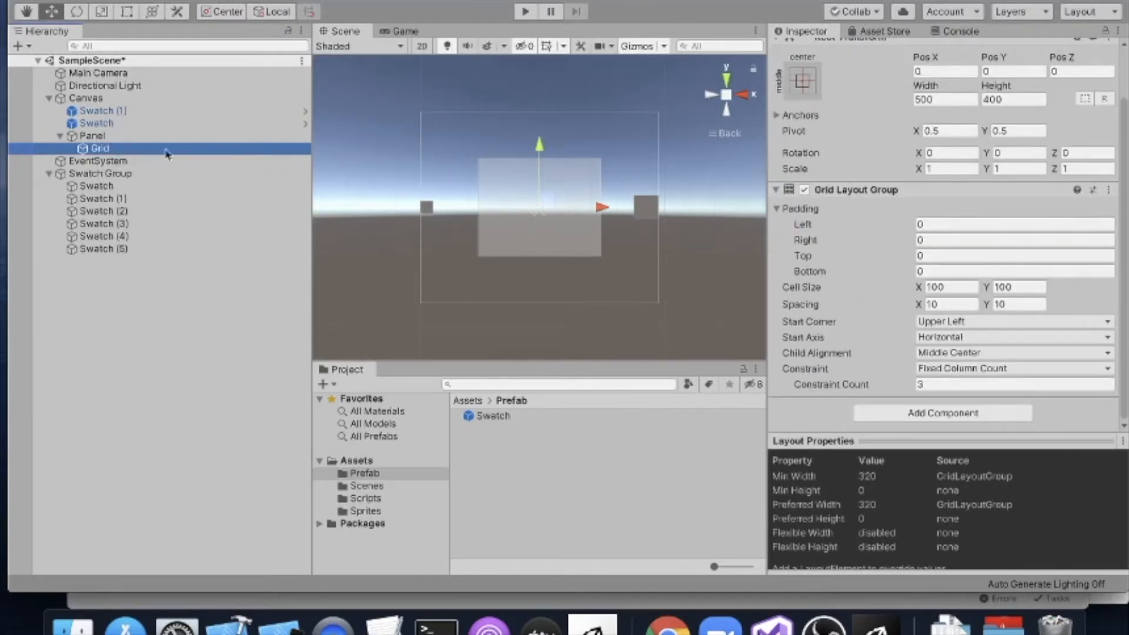
Step: Highlight the gridLayout.transform argument of the Instantiate call in SwatchesPanel.cs in Visual Studio, and return to Unity
left_click(772, 624)
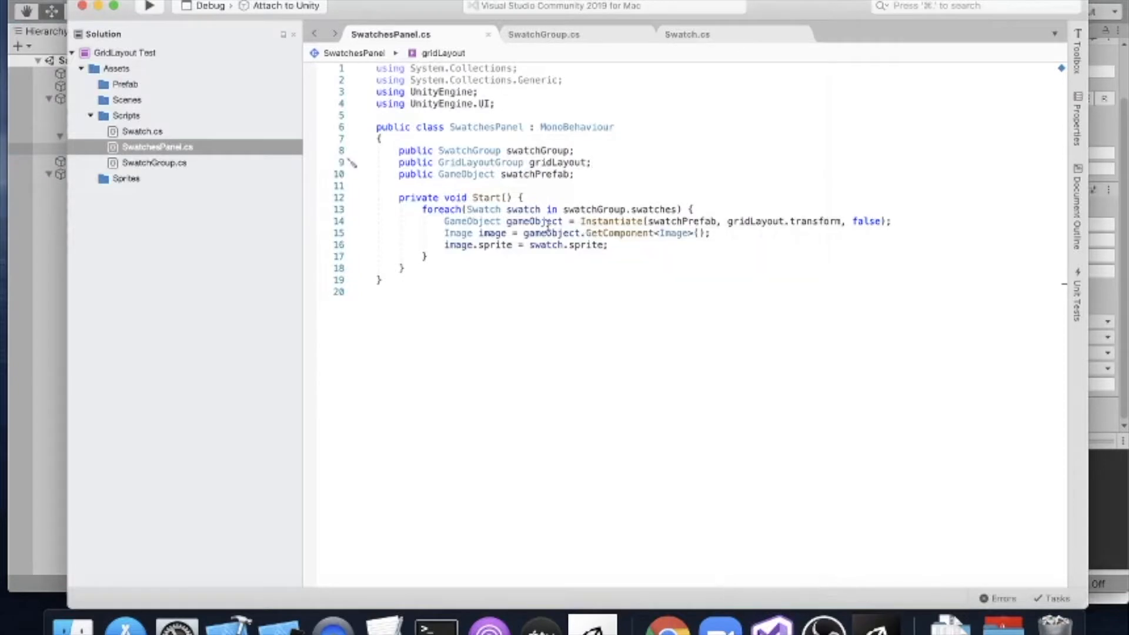
left_click_drag(727, 222, 841, 222)
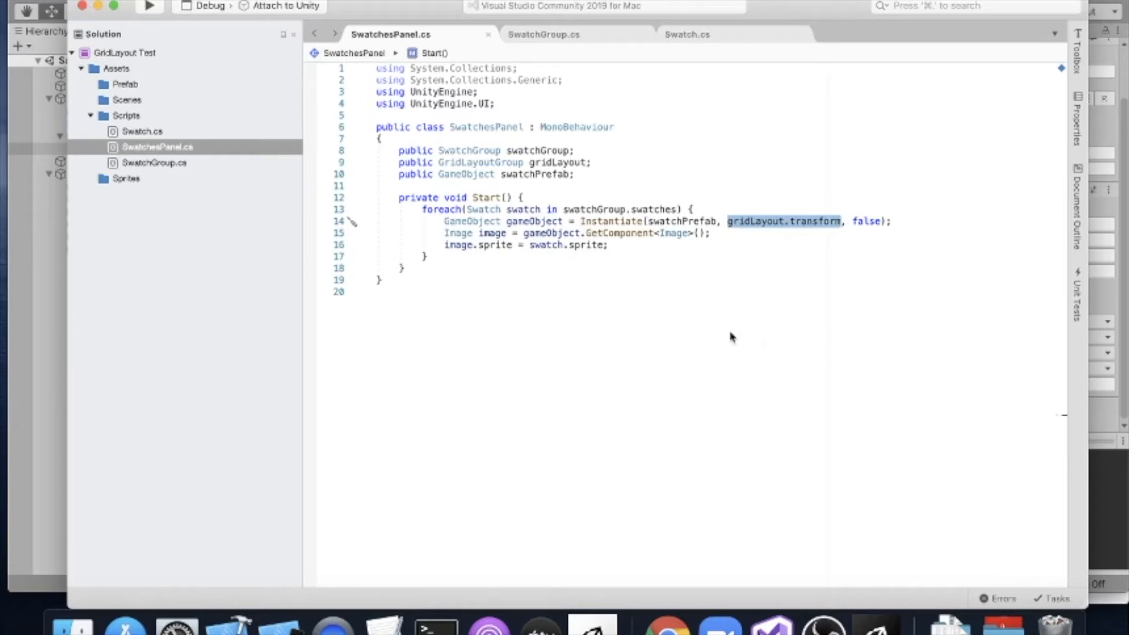
left_click(20, 331)
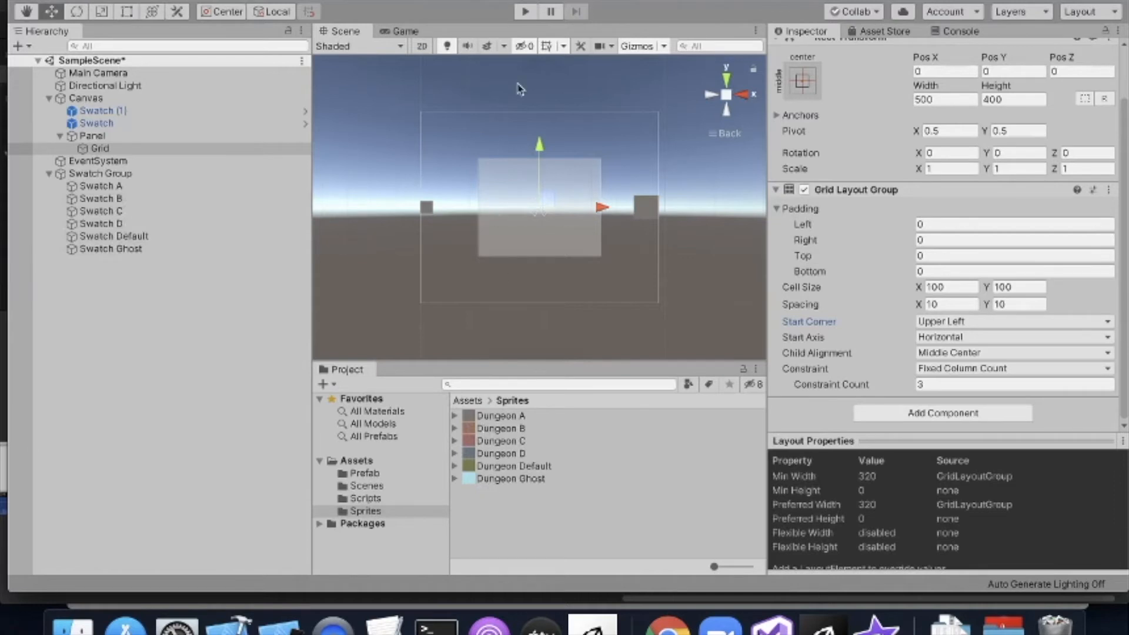
Step: Enter Play mode and check the source image of each Swatch(Clone) under Grid, in order
left_click(526, 12)
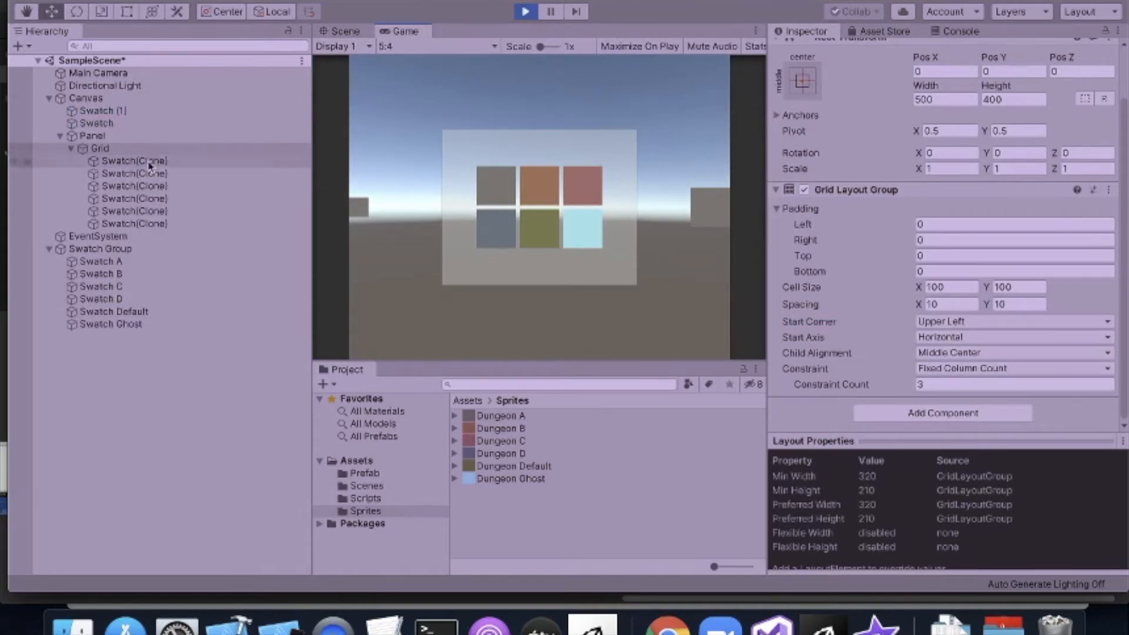
left_click(207, 165)
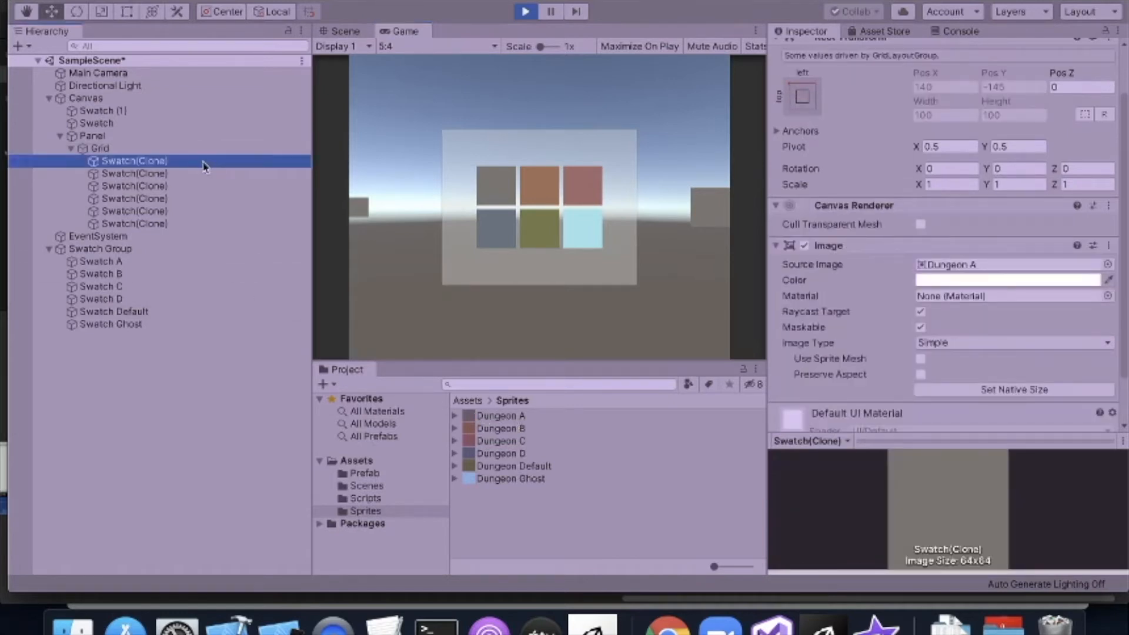
left_click(164, 174)
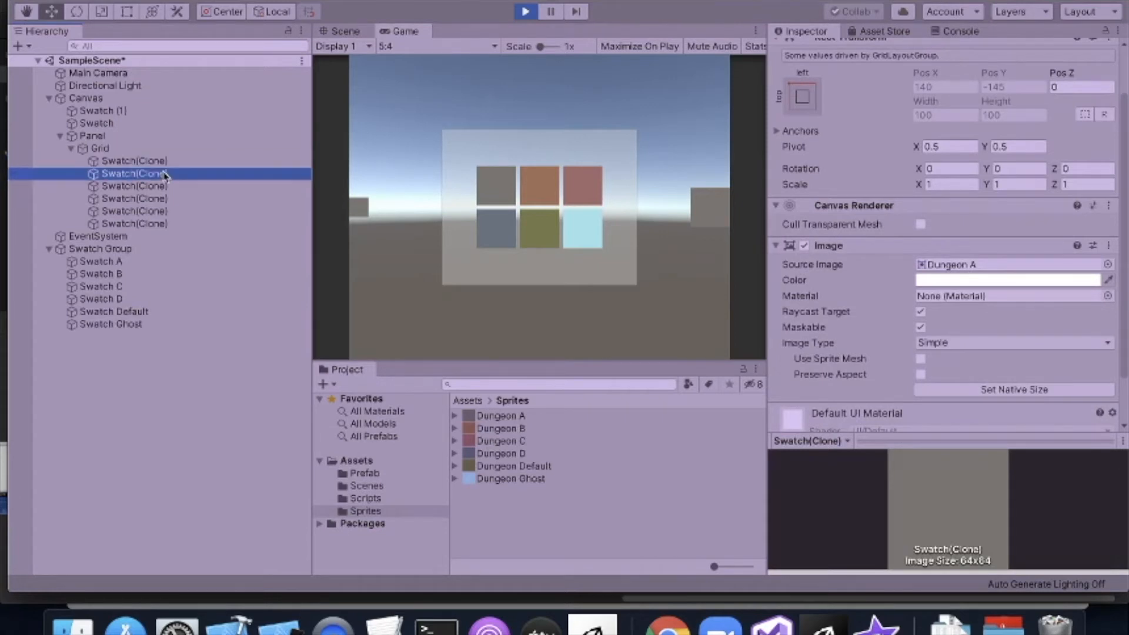
left_click(163, 186)
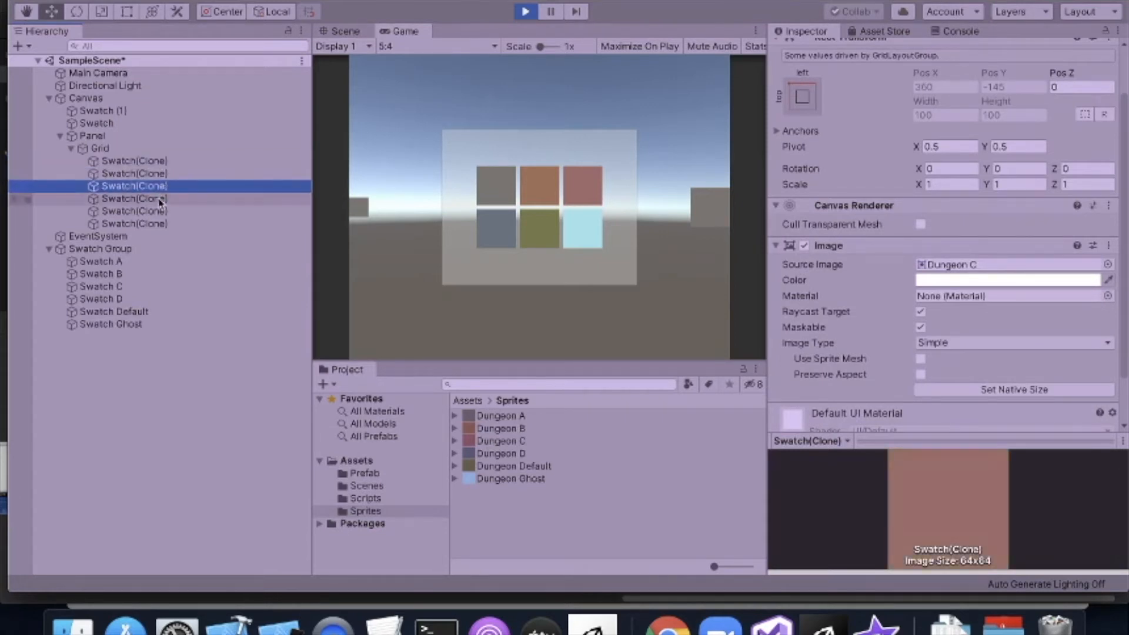
left_click(160, 200)
left_click(159, 212)
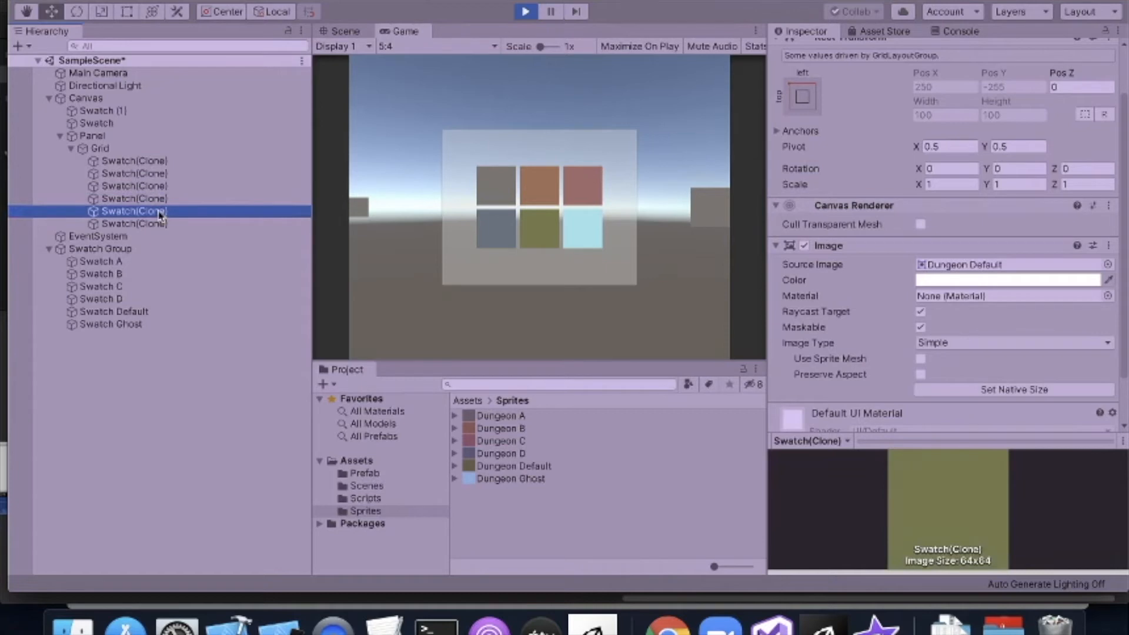
left_click(160, 223)
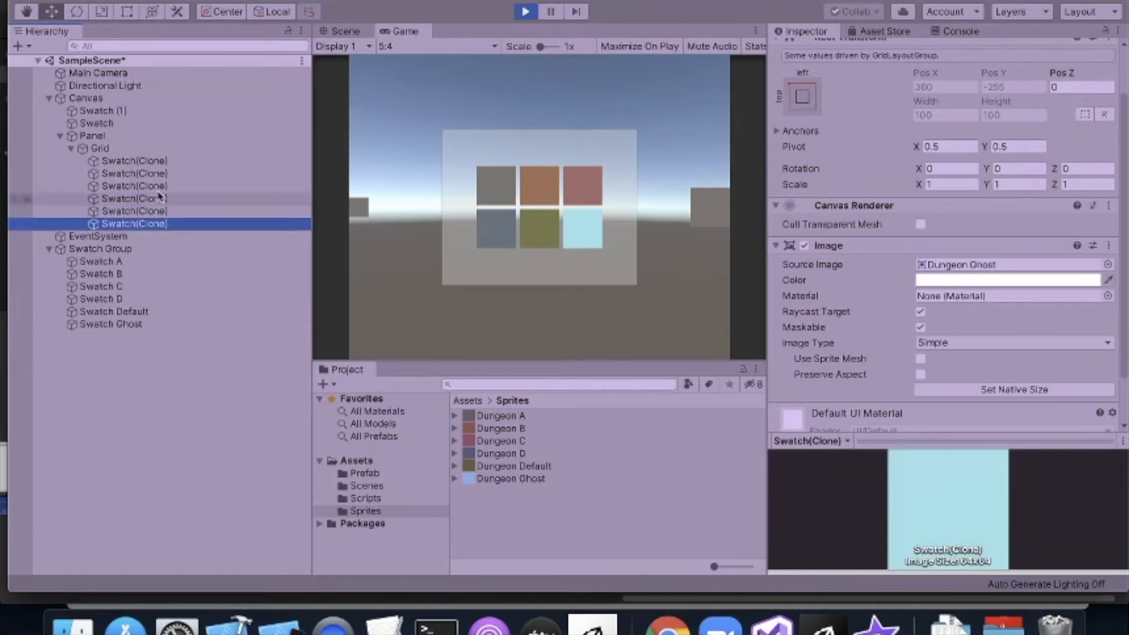
Step: Set the start corner of the Grid object's Grid Layout Group to Upper Right
left_click(98, 149)
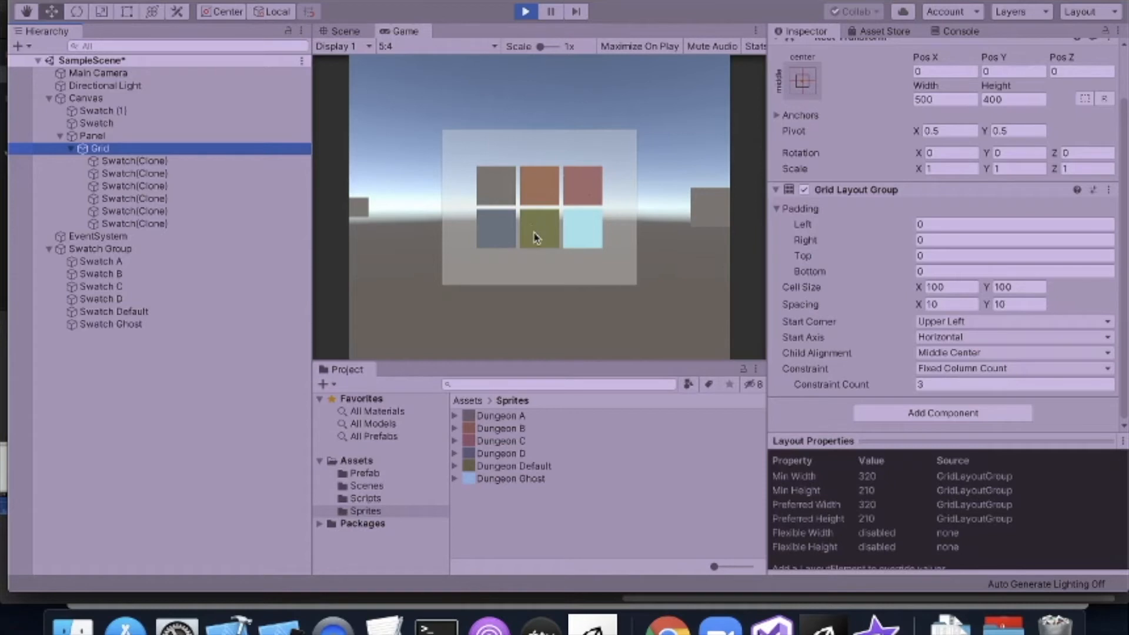
left_click(981, 326)
left_click(981, 333)
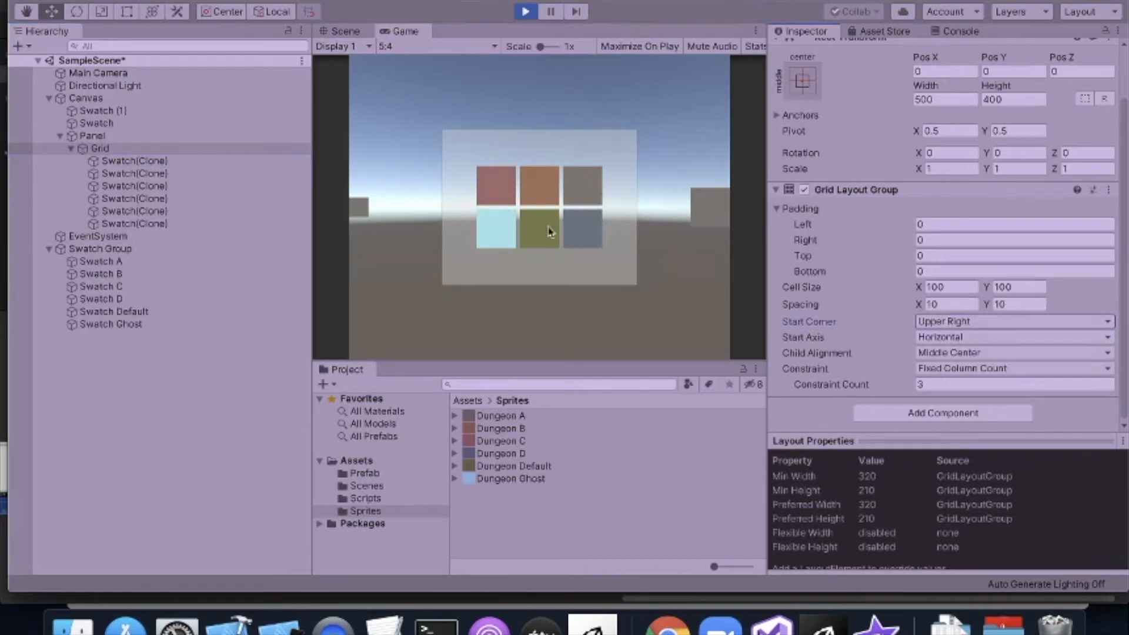
Step: Set the Grid Layout Group's start corner to Lower Left, and after that to Lower Right
left_click(996, 322)
left_click(988, 335)
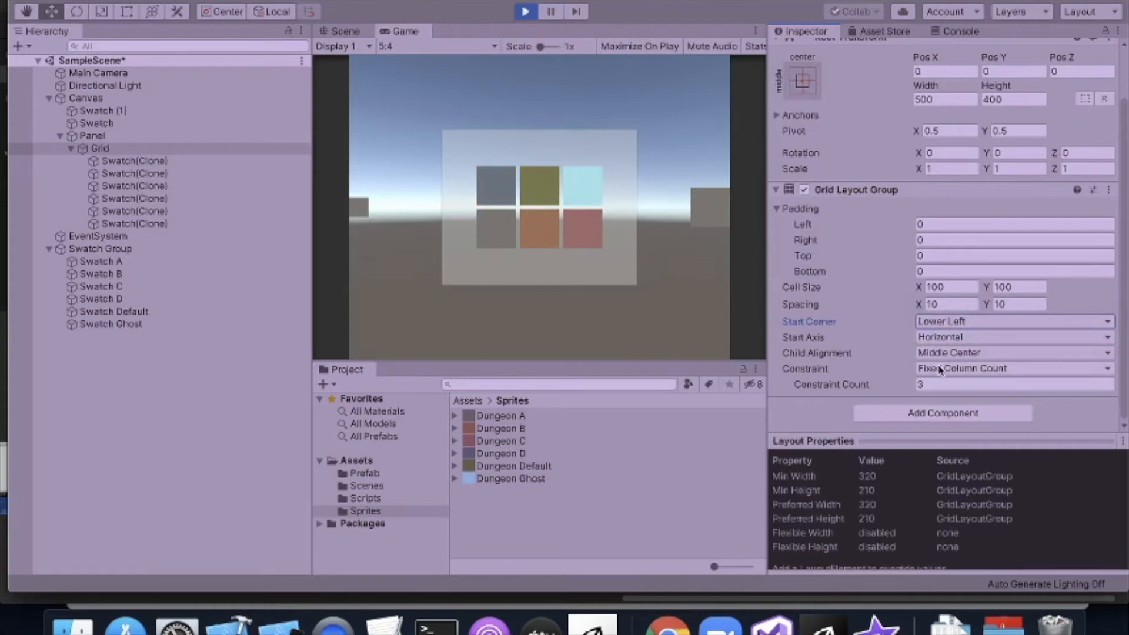
left_click(988, 322)
left_click(988, 336)
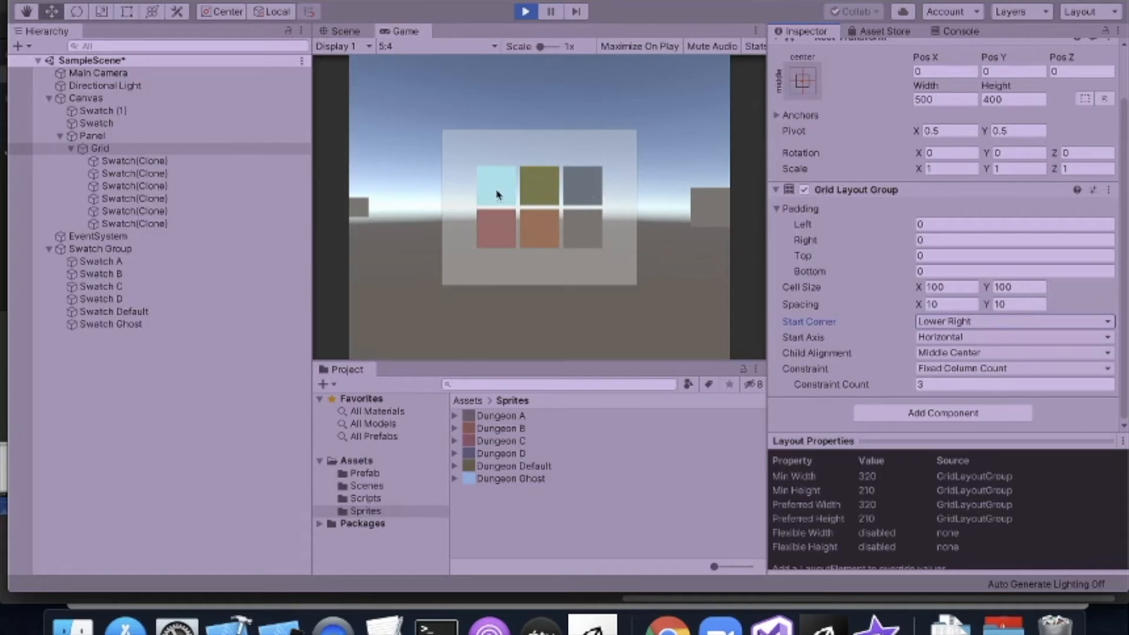
Step: Set the Grid Layout Group's start axis to Vertical and its start corner to Upper Left
left_click(993, 340)
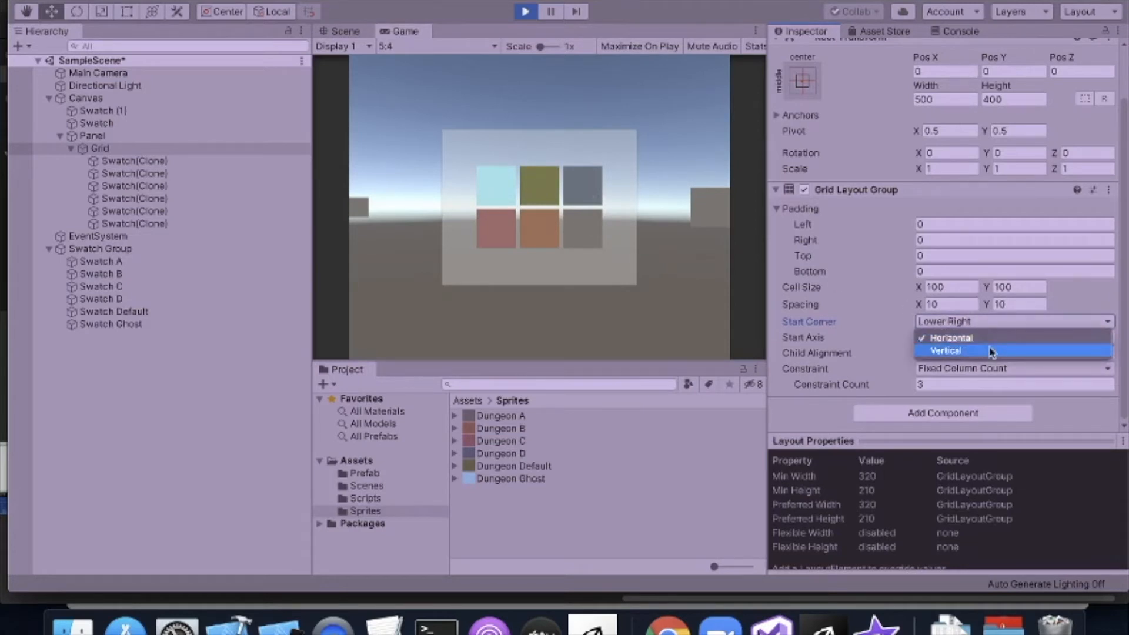
left_click(991, 352)
left_click(993, 323)
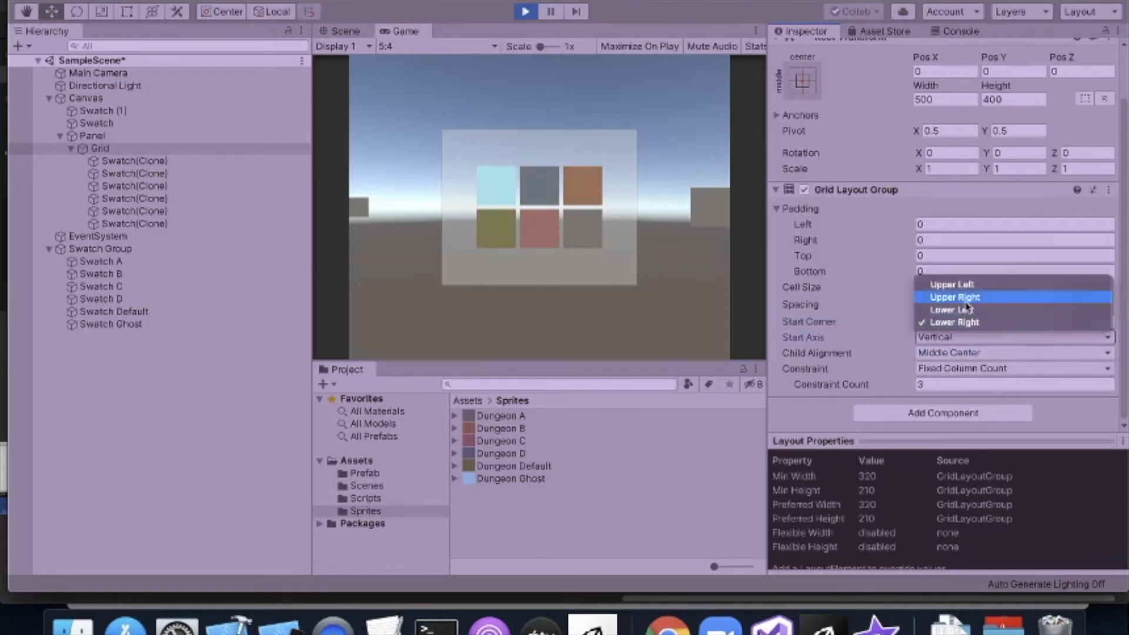
left_click(961, 286)
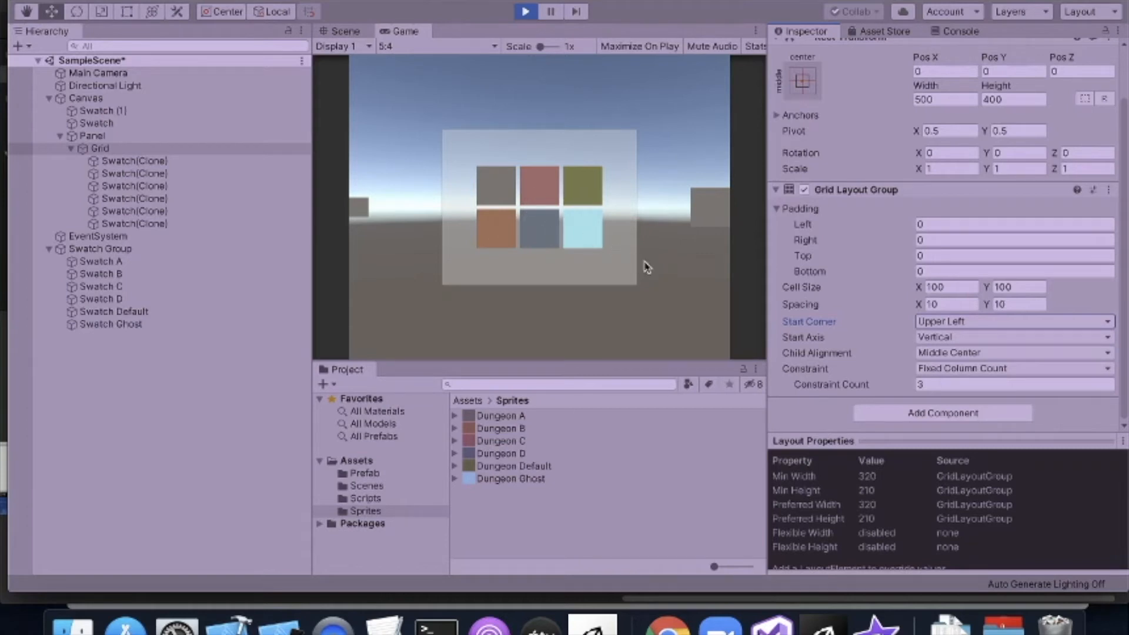
Step: Set the Grid Layout Group's constraint to Fixed Row Count and its start axis to Horizontal
left_click(977, 368)
left_click(976, 383)
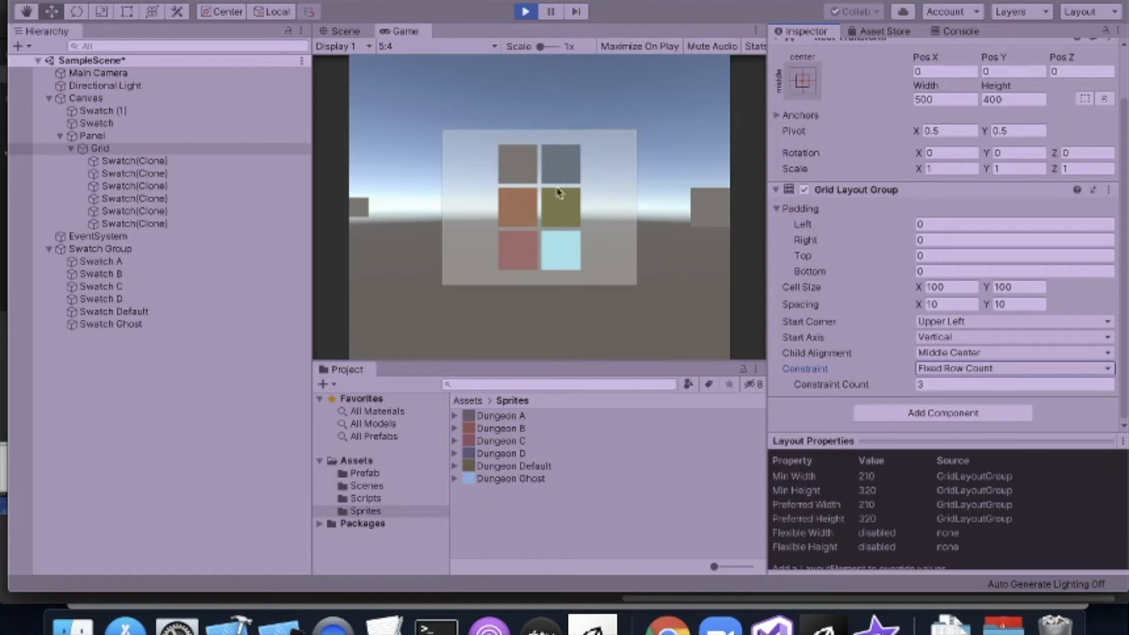
left_click(977, 337)
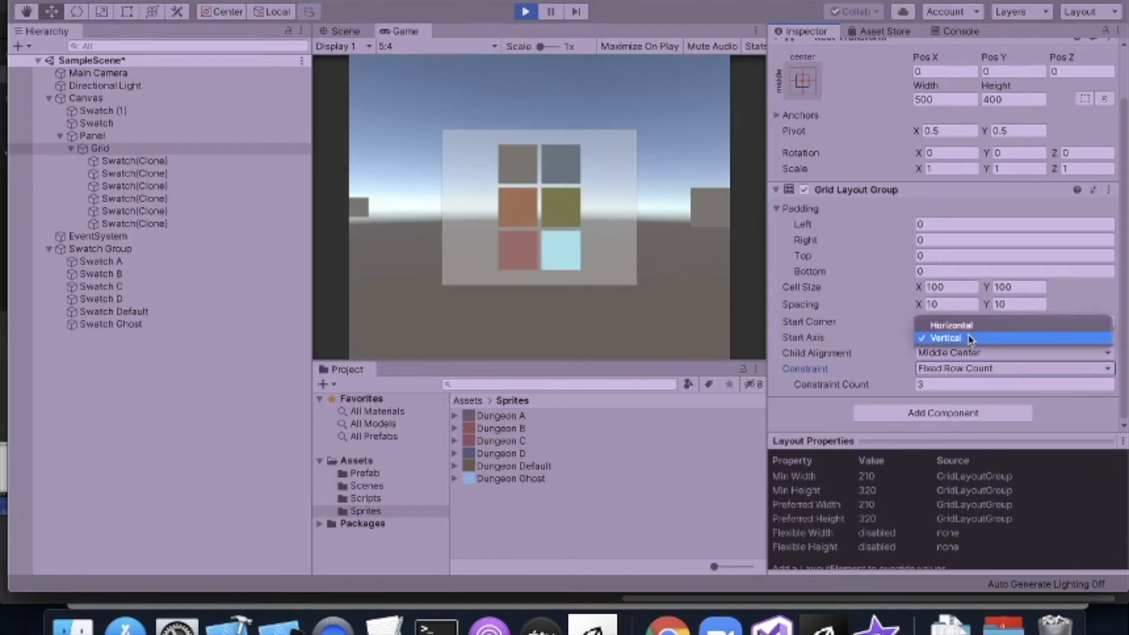
left_click(970, 324)
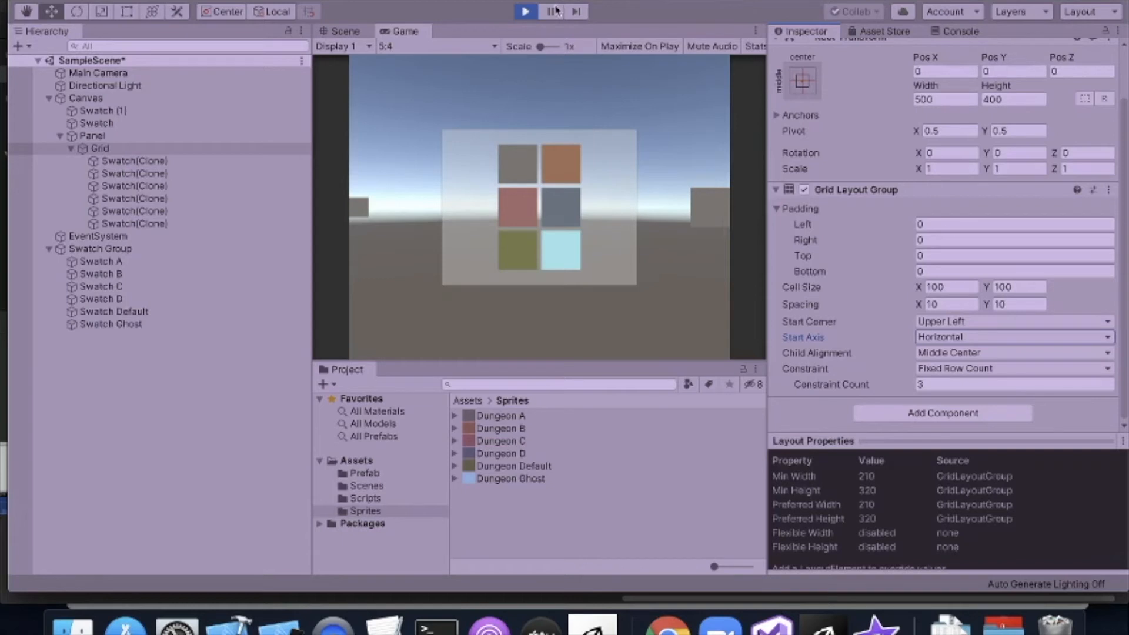
Step: Exit Play mode, move Swatch Ghost out of Swatch Group to the scene root just above it, and enter Play mode again
left_click(525, 11)
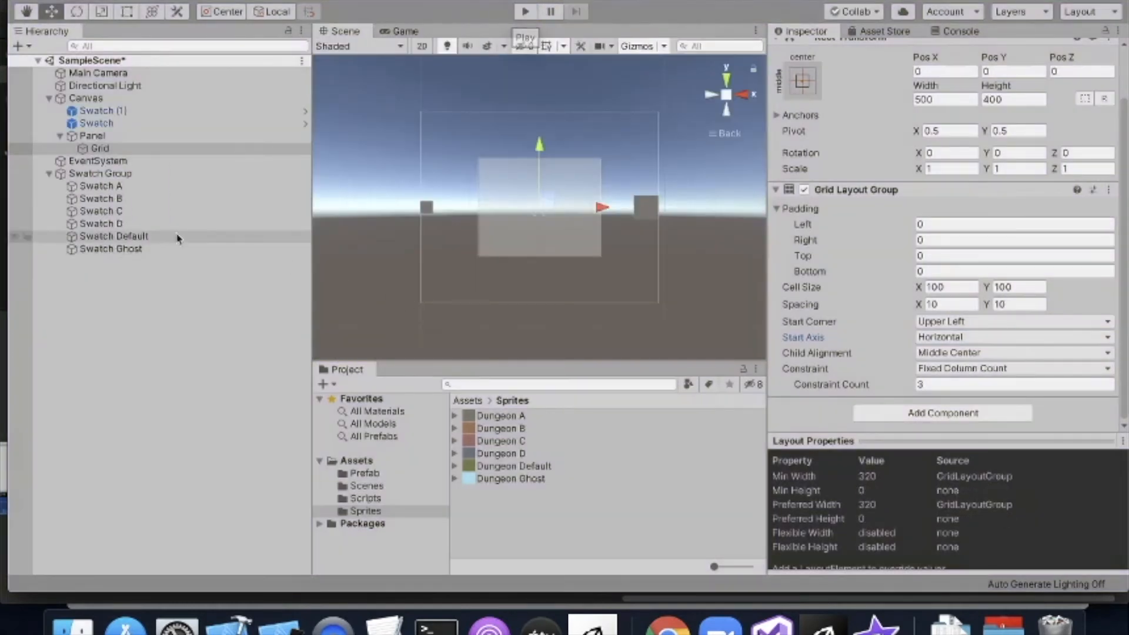
left_click_drag(121, 249, 103, 167)
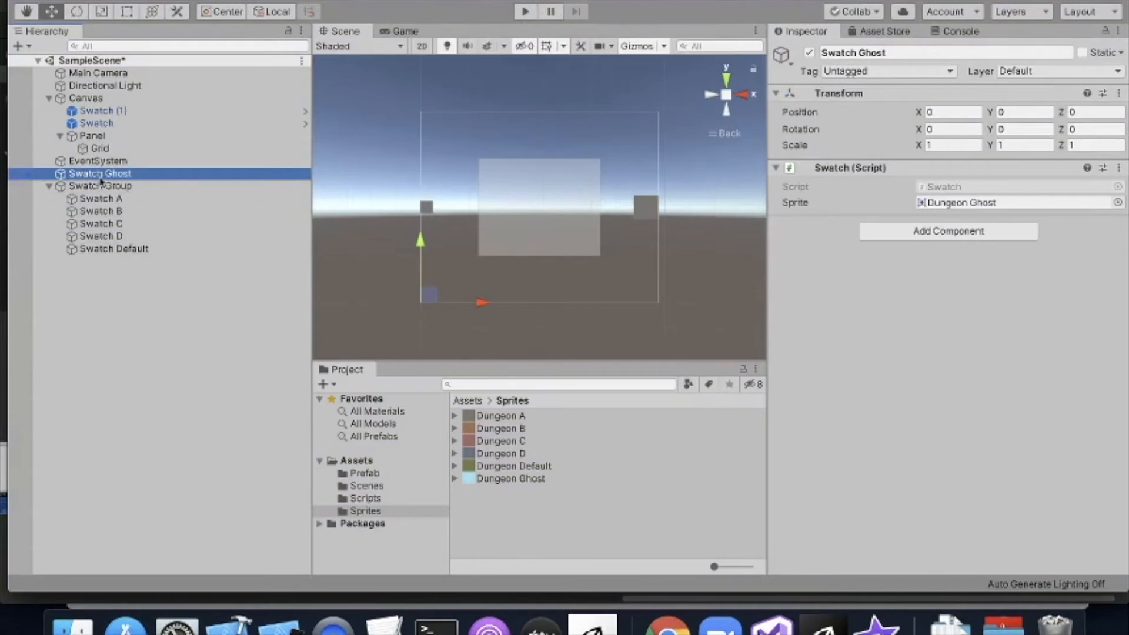
left_click(525, 13)
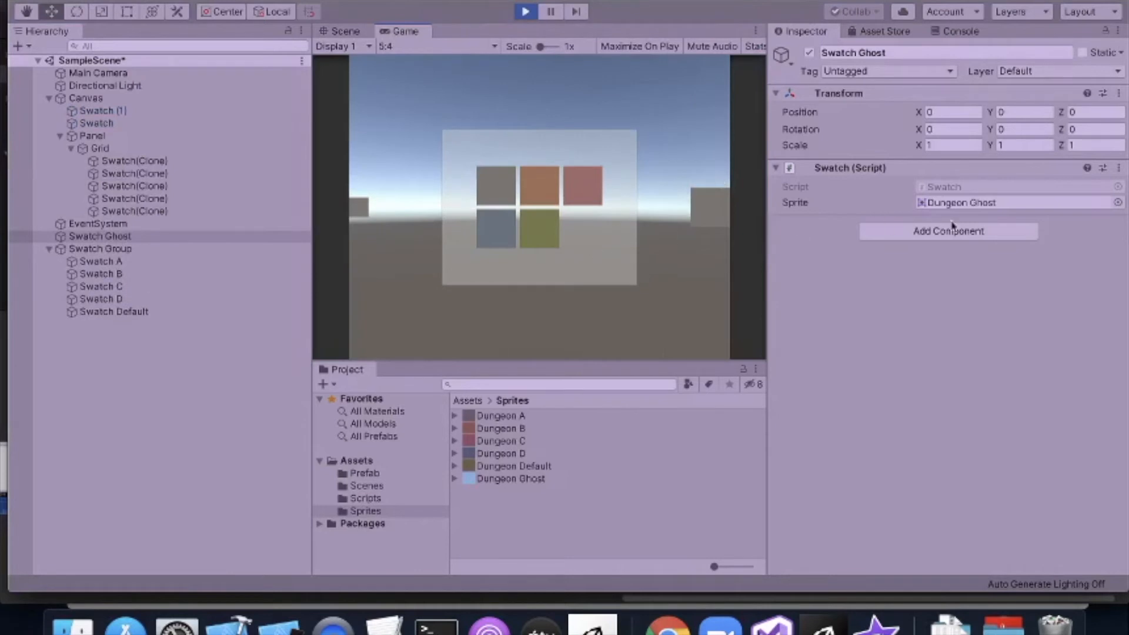
Step: Change the start corner of the Grid object's Grid Layout Group to Upper Right, Lower Left and Lower Right in turn
left_click(174, 150)
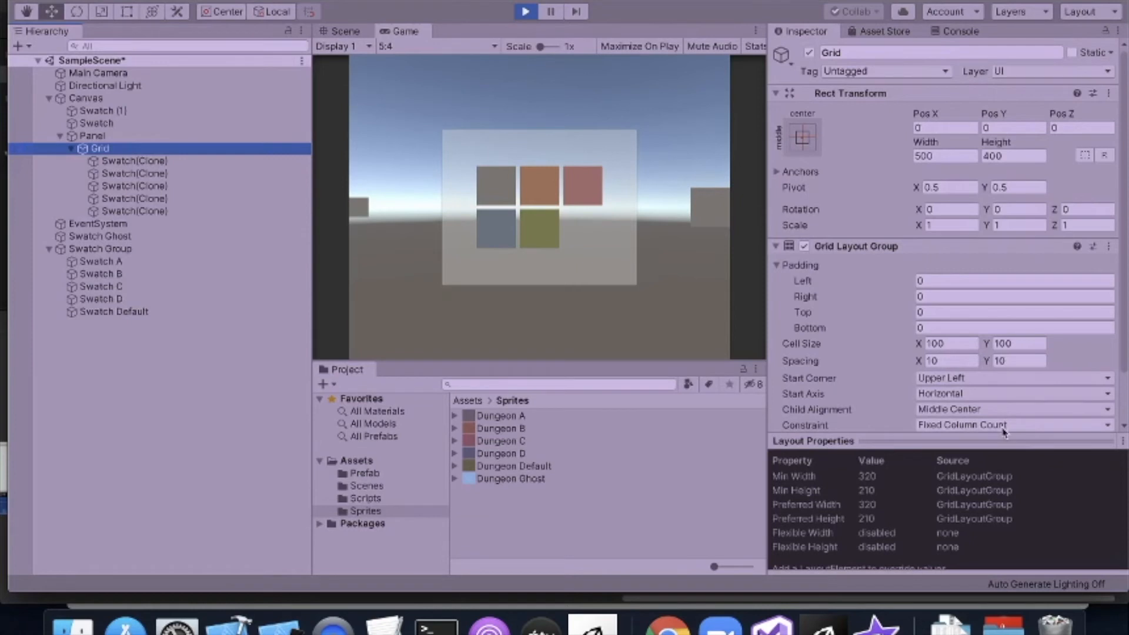
left_click(990, 384)
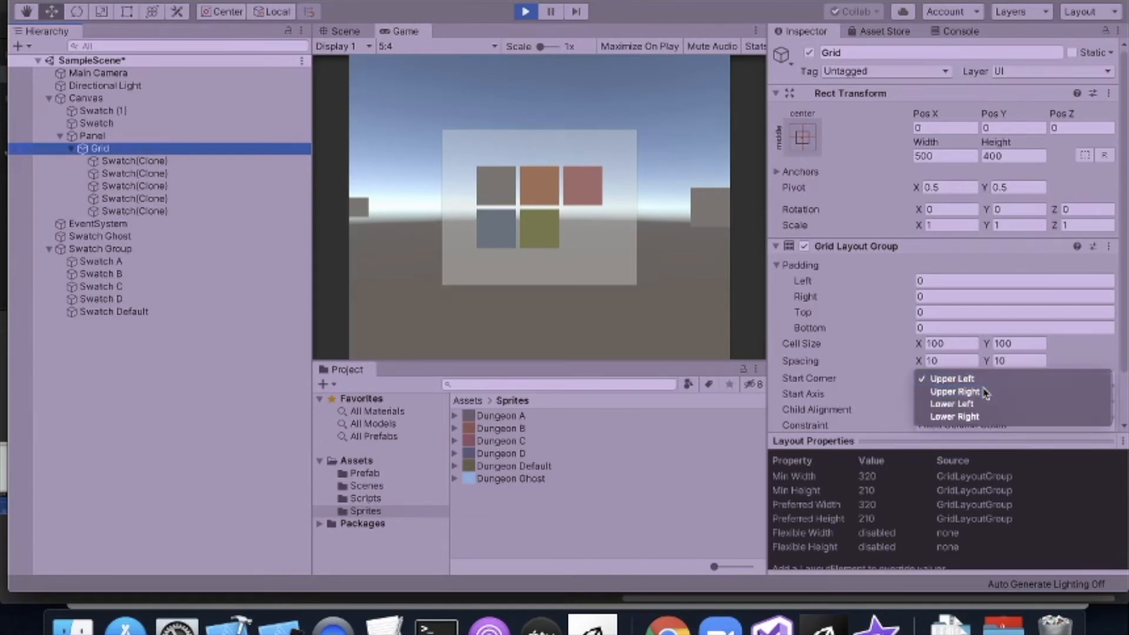
left_click(988, 395)
left_click(991, 381)
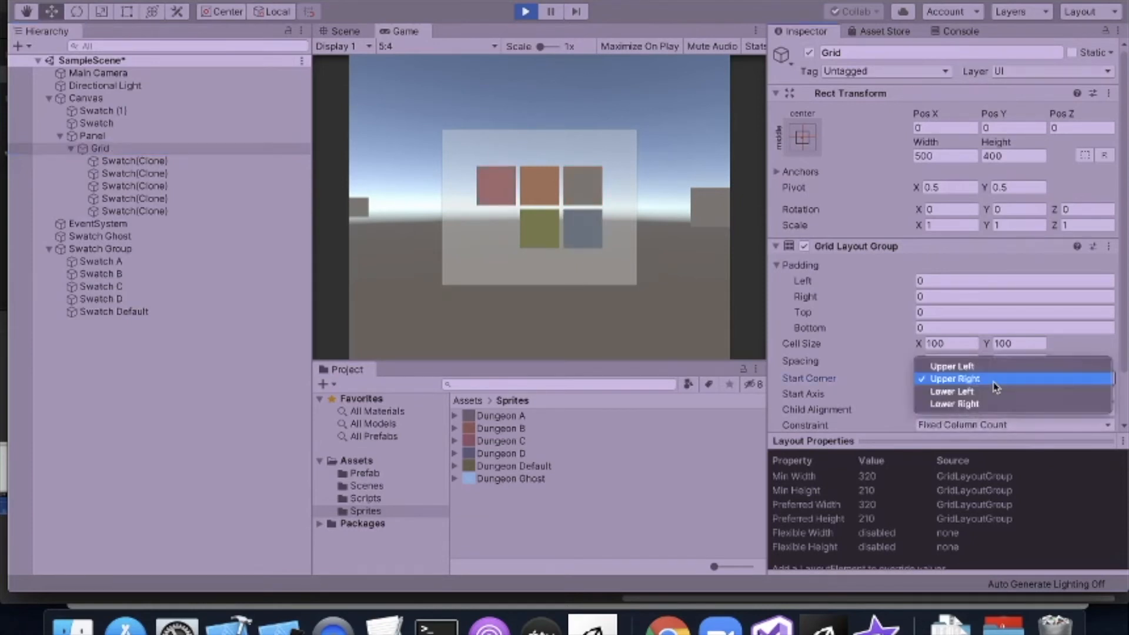
left_click(991, 393)
left_click(994, 381)
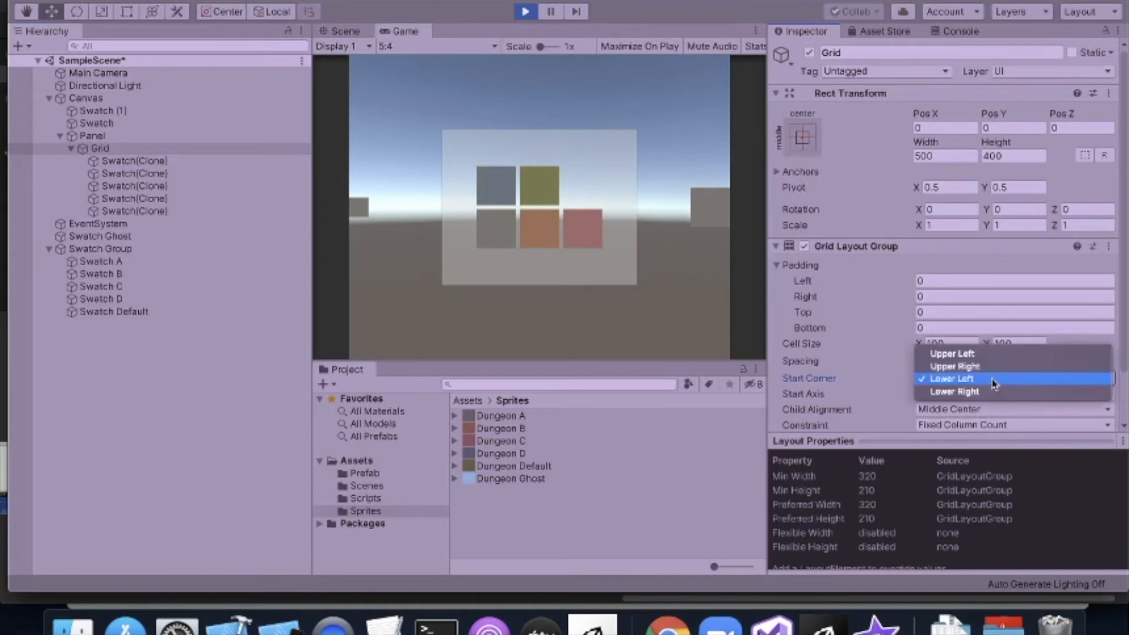
left_click(994, 392)
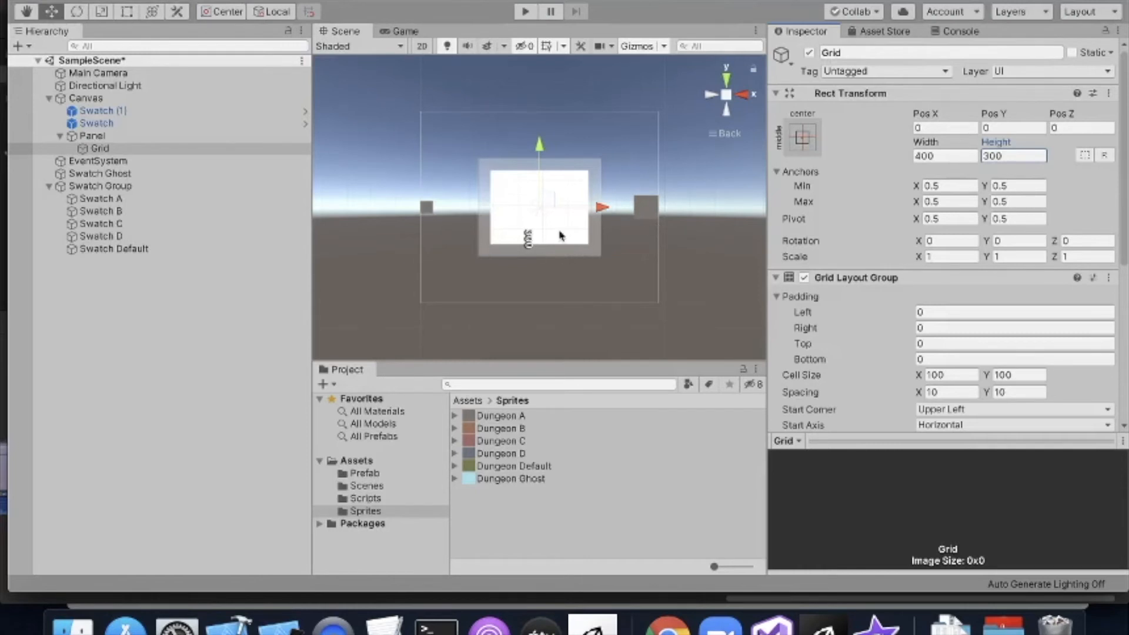
Step: Review the Grid object's Rect Transform, Grid Layout Group and Image components outside Play mode
scroll(883, 338, "down", 5)
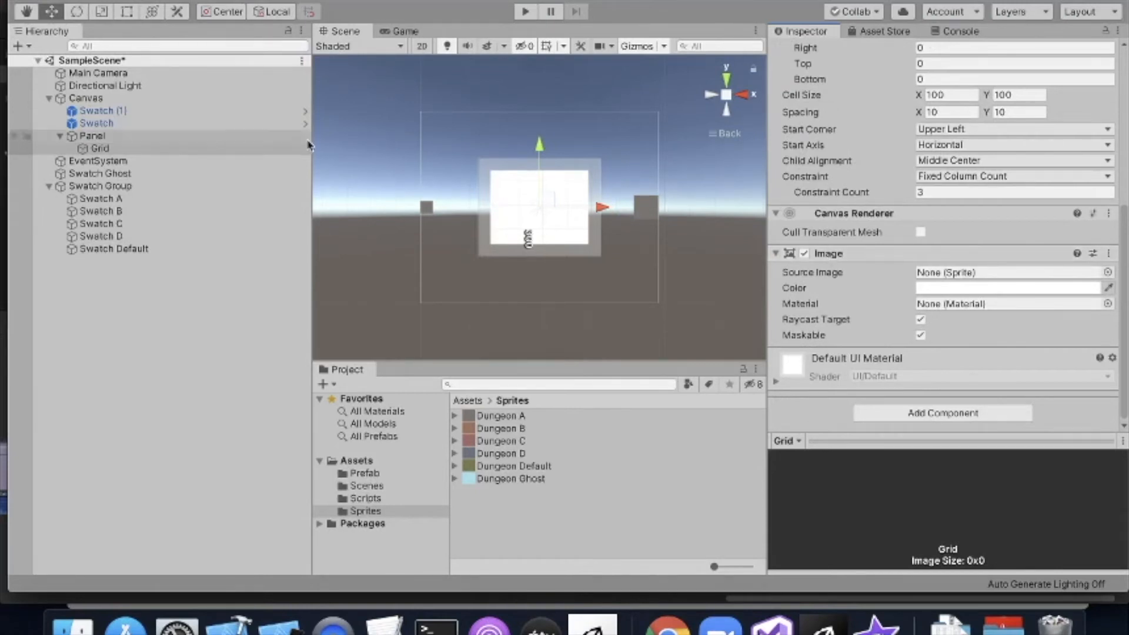
left_click(187, 151)
scroll(832, 179, "up", 5)
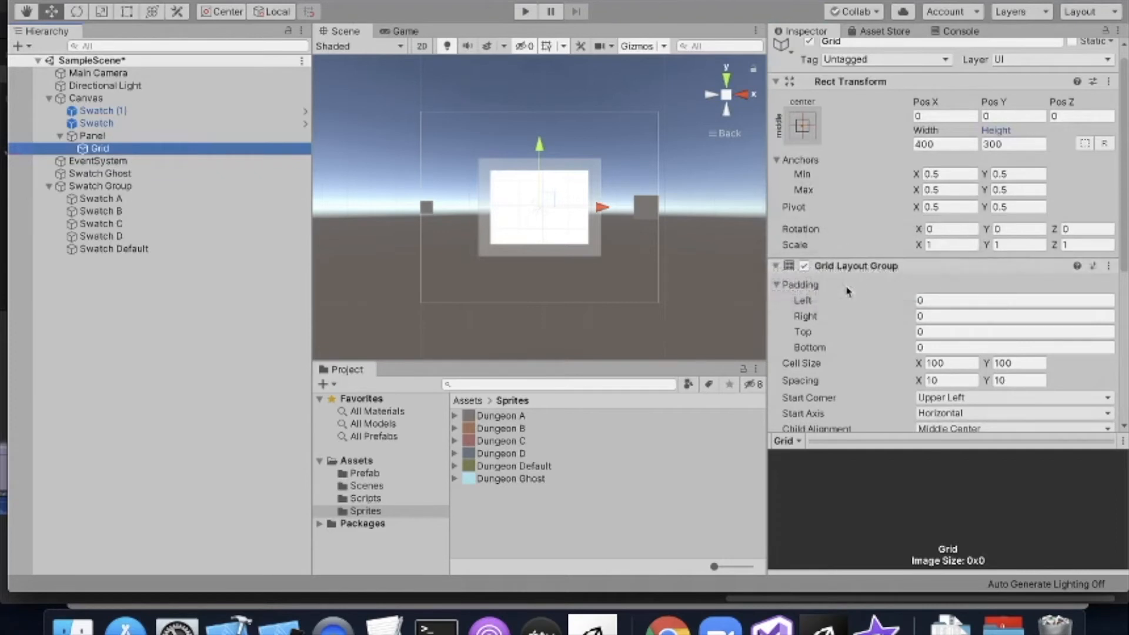
scroll(847, 349, "down", 5)
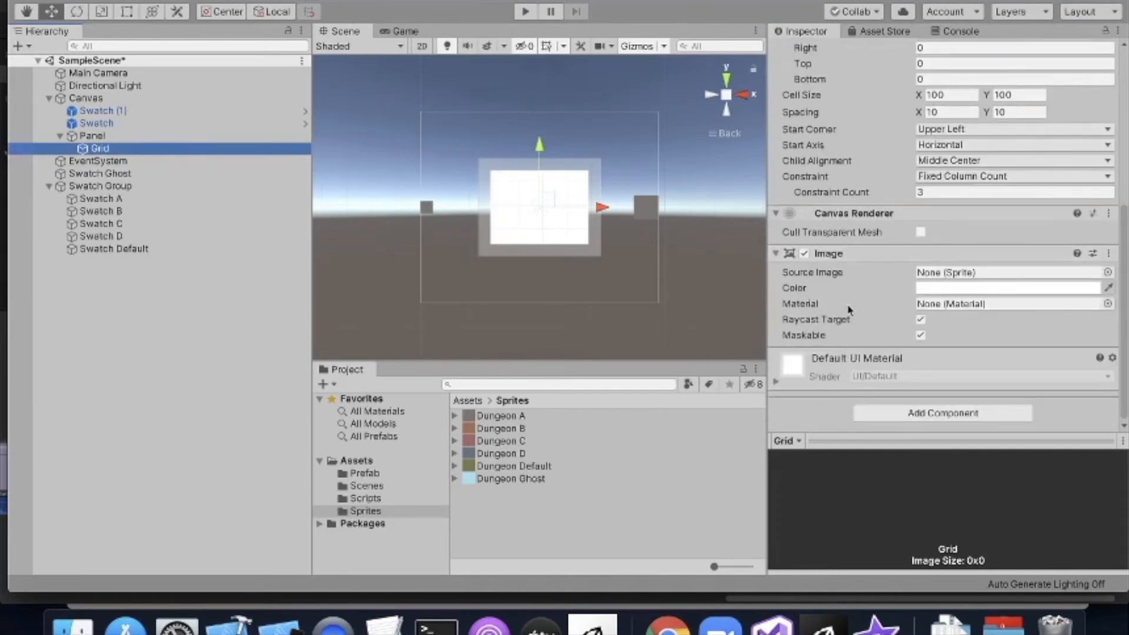
Step: Enter Play mode and set the Grid object's Rect Transform width to 250
left_click(526, 11)
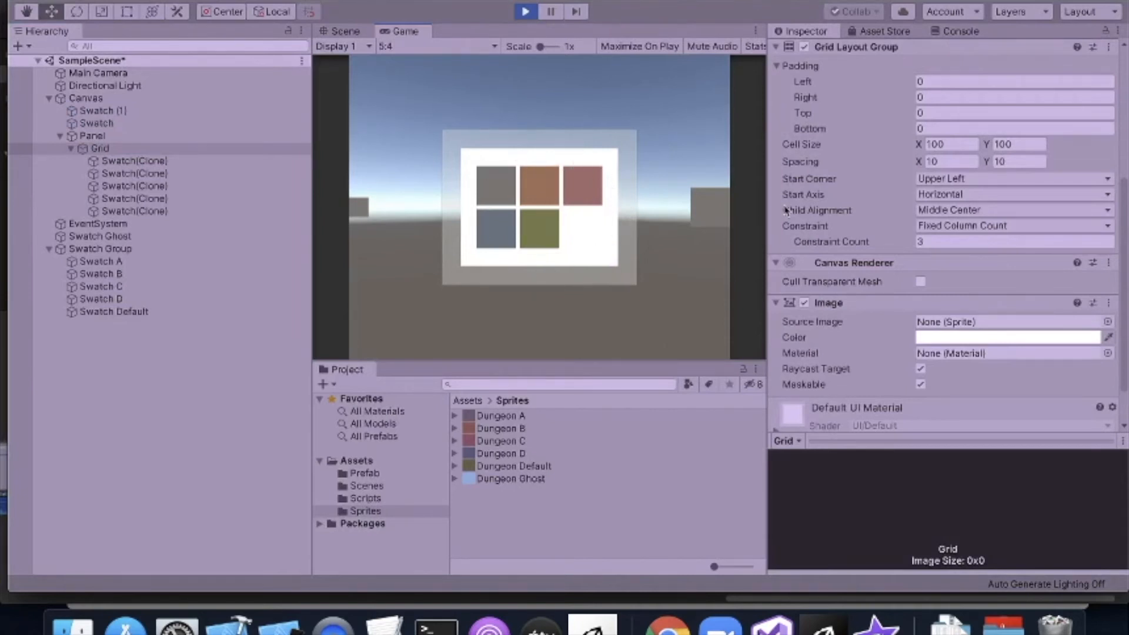
scroll(823, 191, "up", 5)
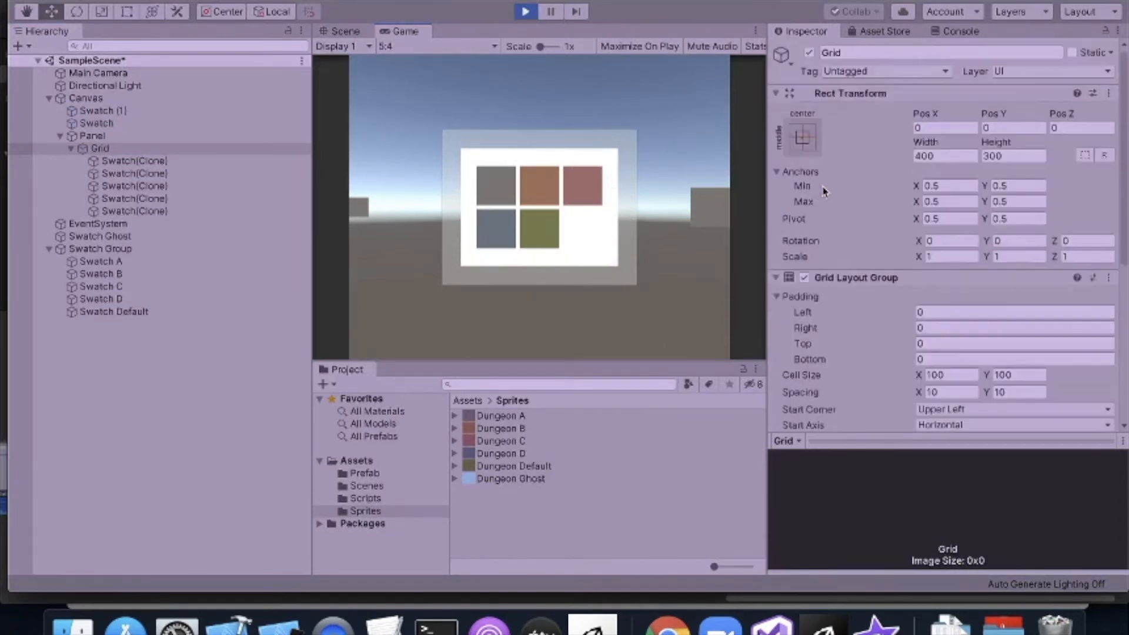
left_click(941, 155)
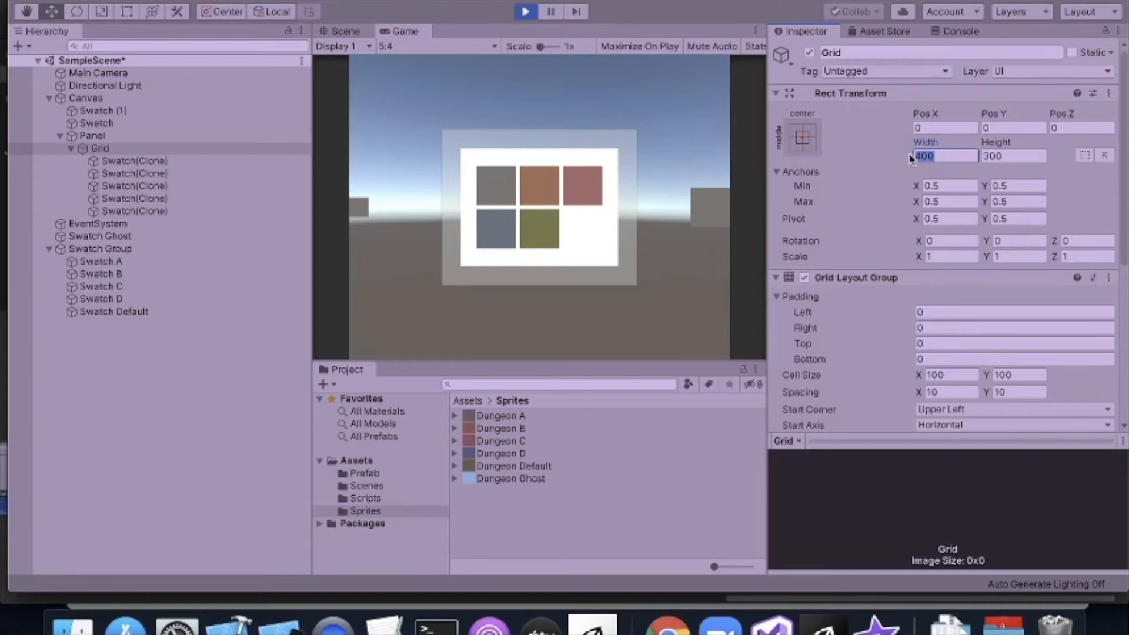
type("250")
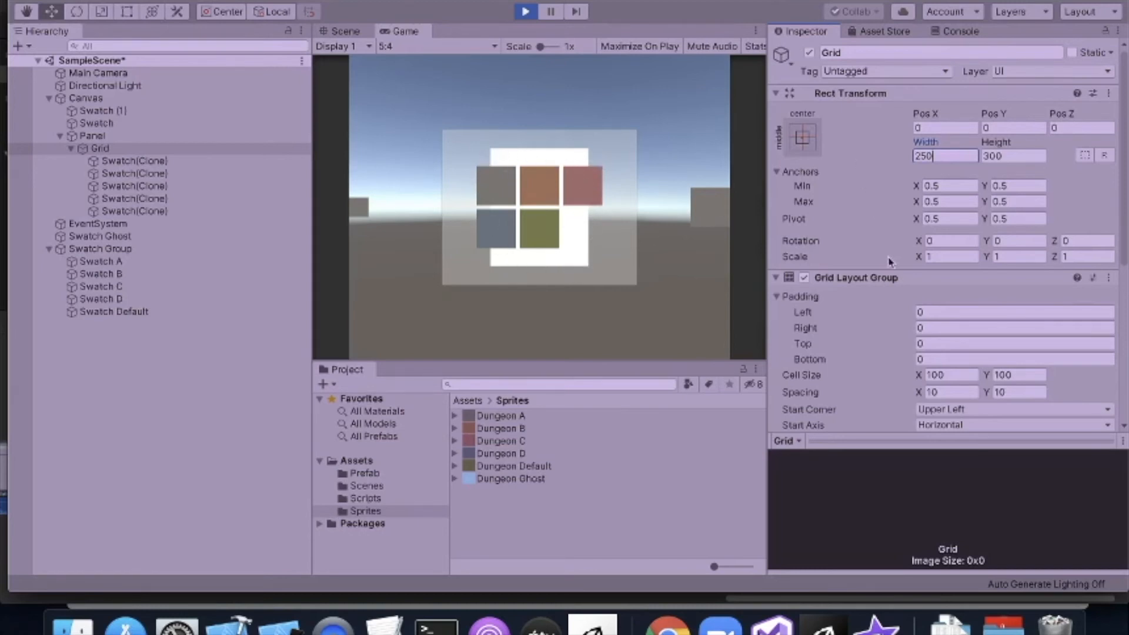
Step: Keep the Grid Layout Group's start corner at Upper Left and change the child alignment to Upper Left, and after that to Upper Right
scroll(875, 340, "down", 3)
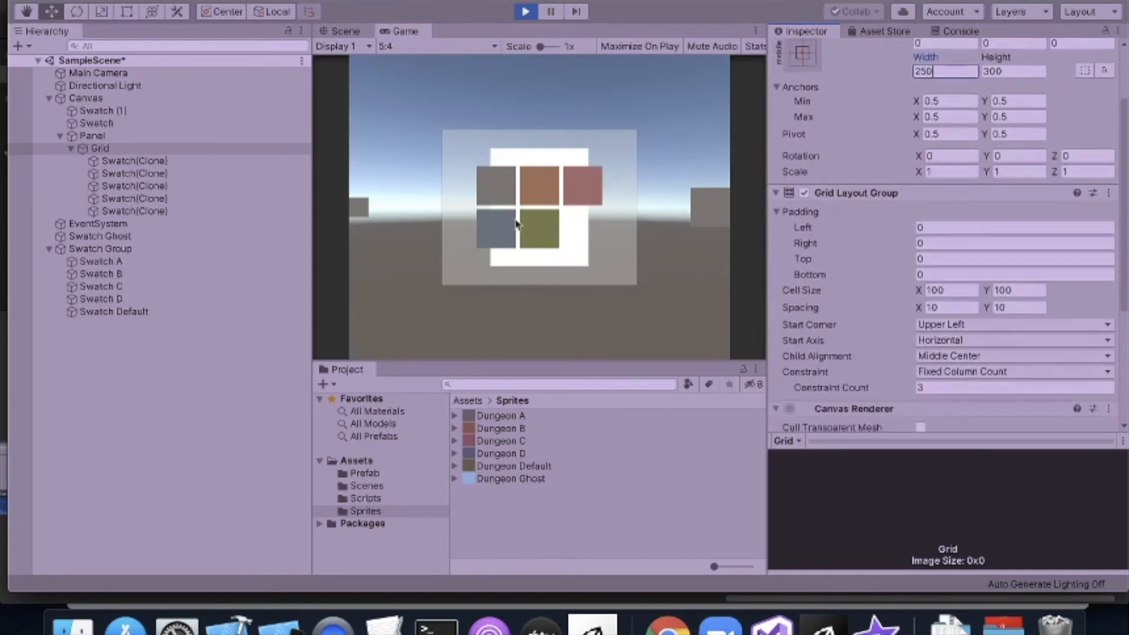
left_click(976, 325)
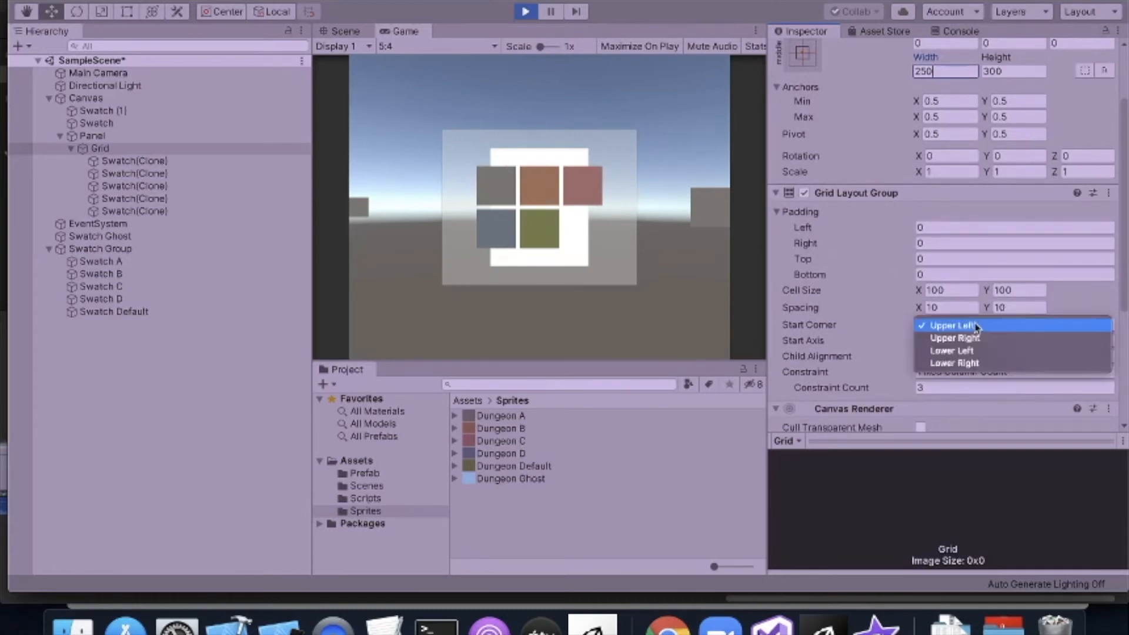
left_click(977, 325)
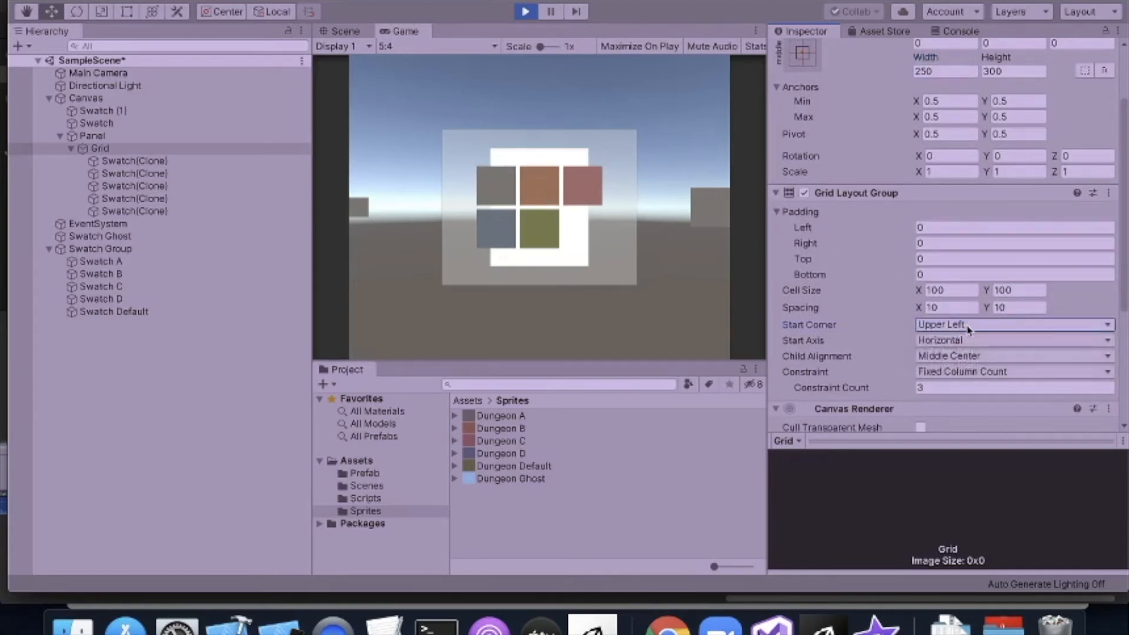
left_click(969, 327)
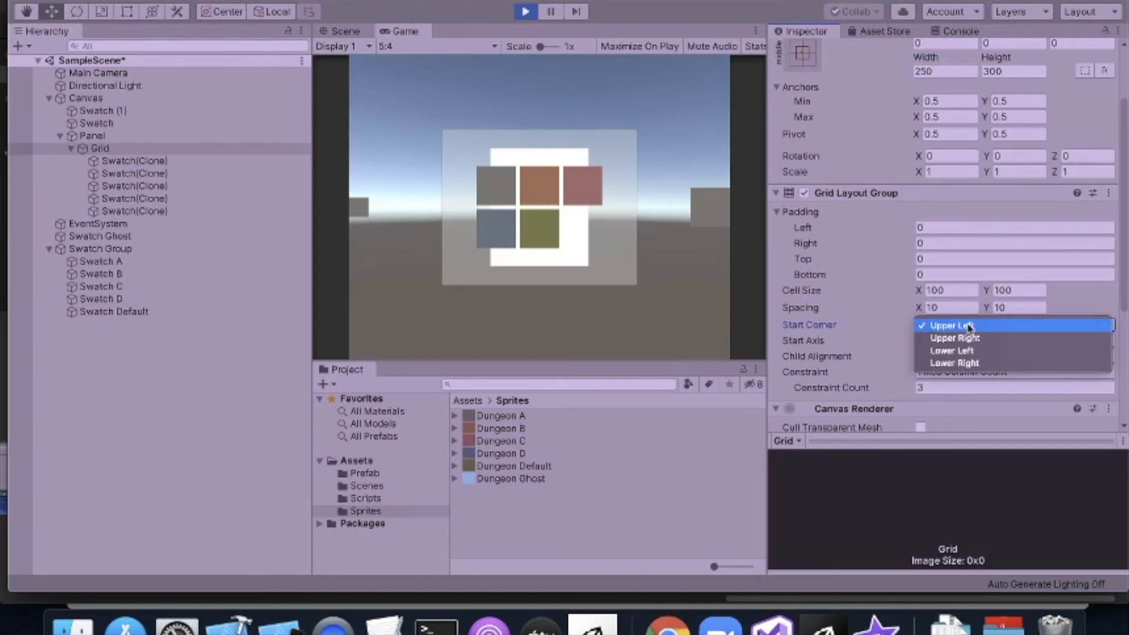
left_click(969, 326)
left_click(957, 357)
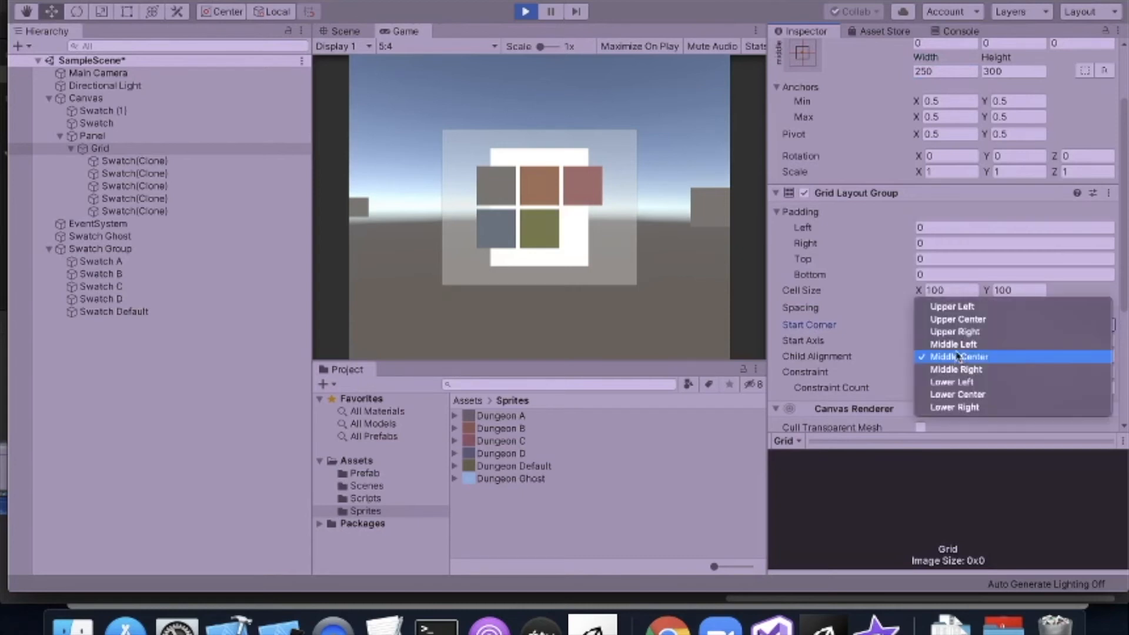
left_click(955, 307)
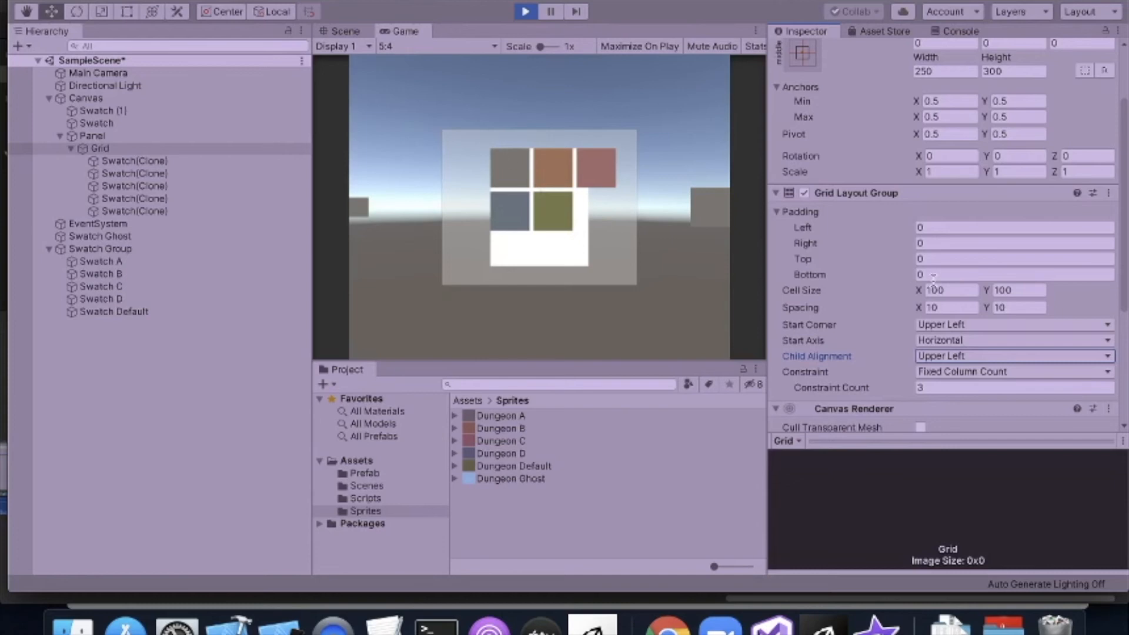
left_click(991, 355)
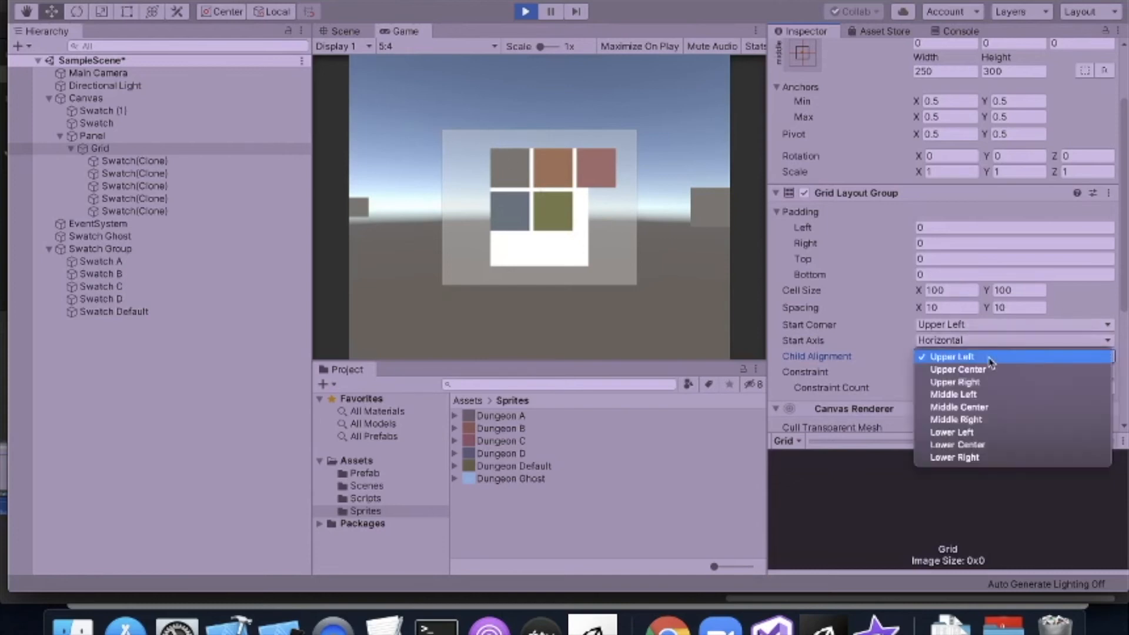
left_click(989, 382)
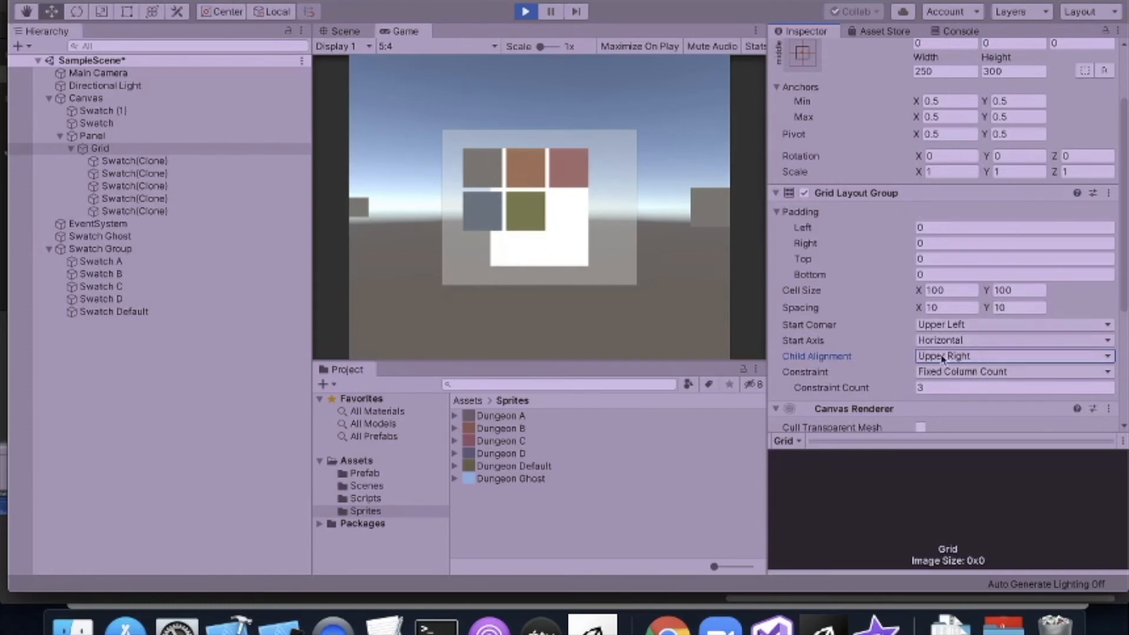
Step: Disable the Grid object's Image component and enable it again to compare the swatch layout with and without the background
scroll(835, 323, "down", 5)
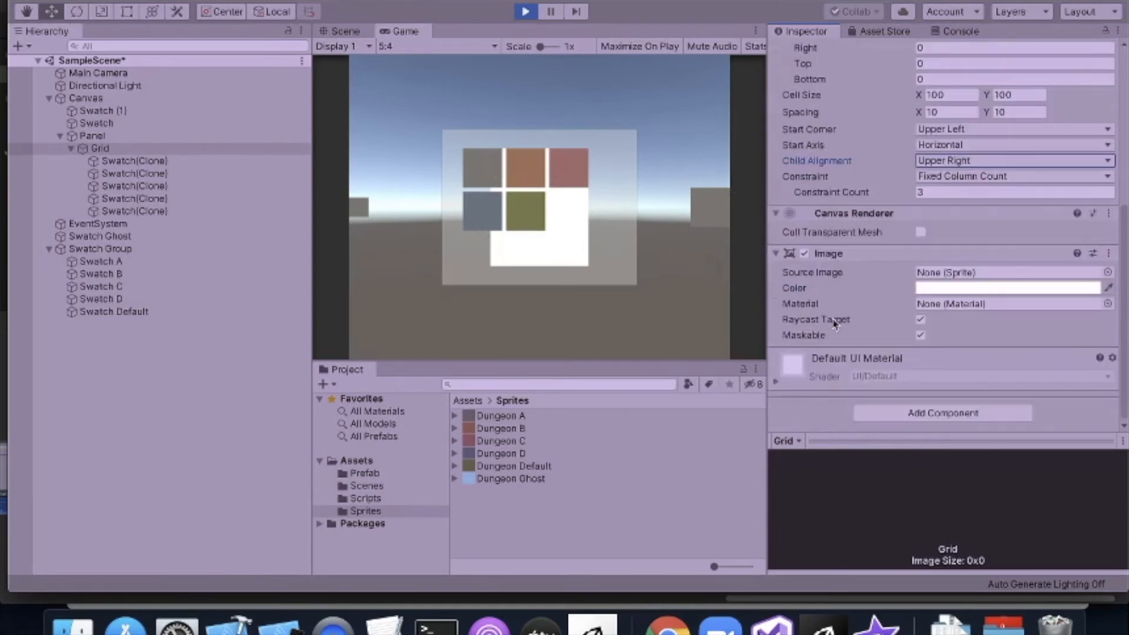
left_click(804, 254)
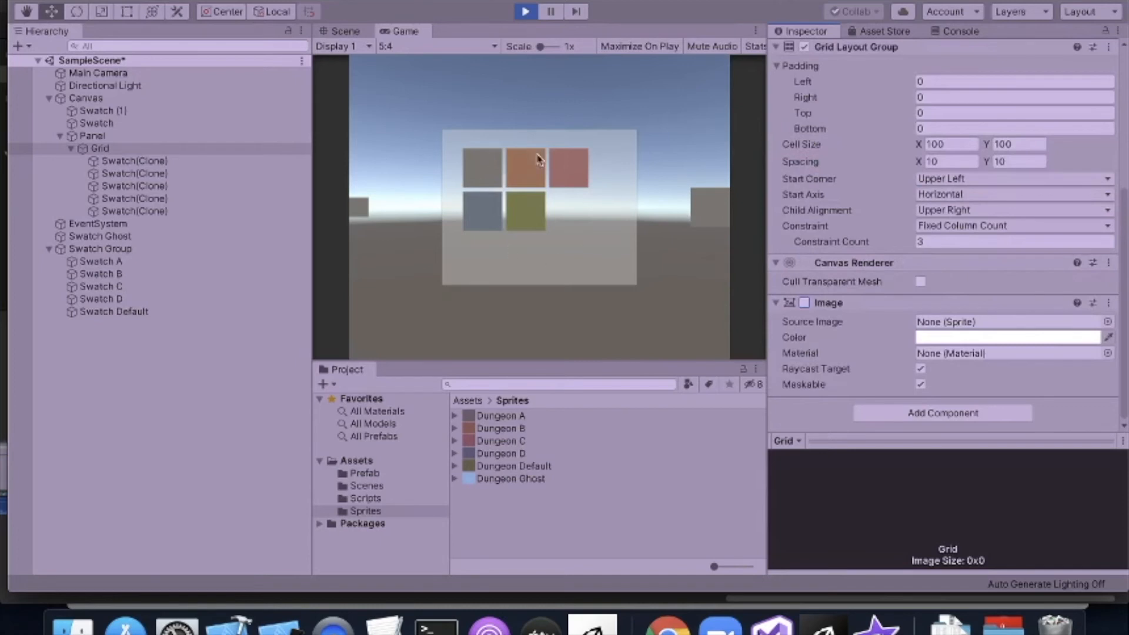
left_click(804, 303)
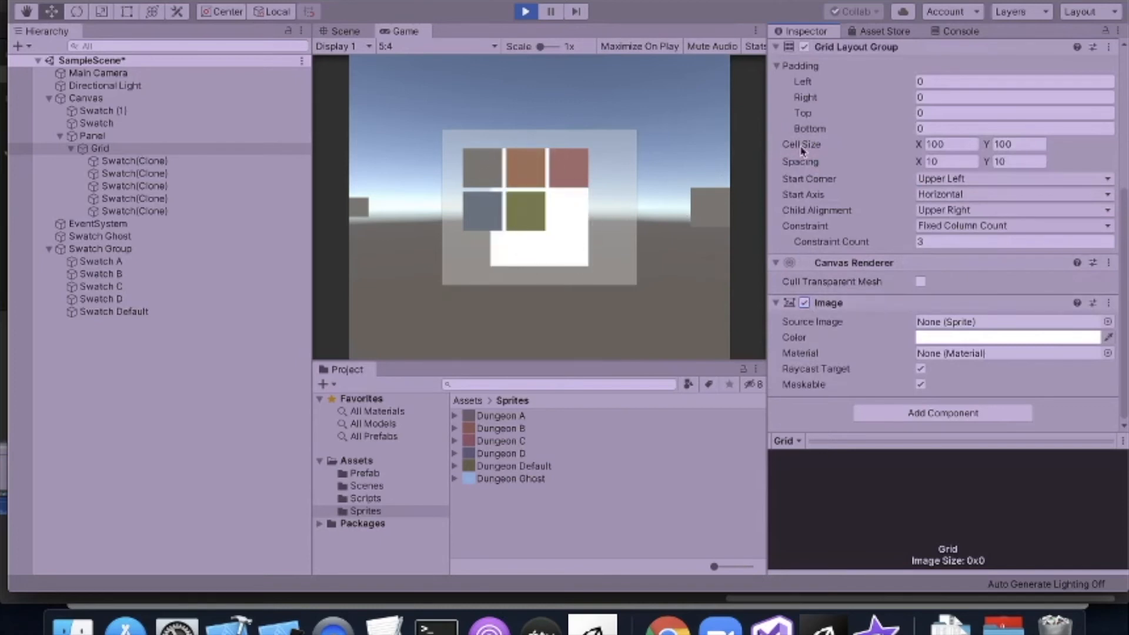
scroll(945, 141, "up", 7)
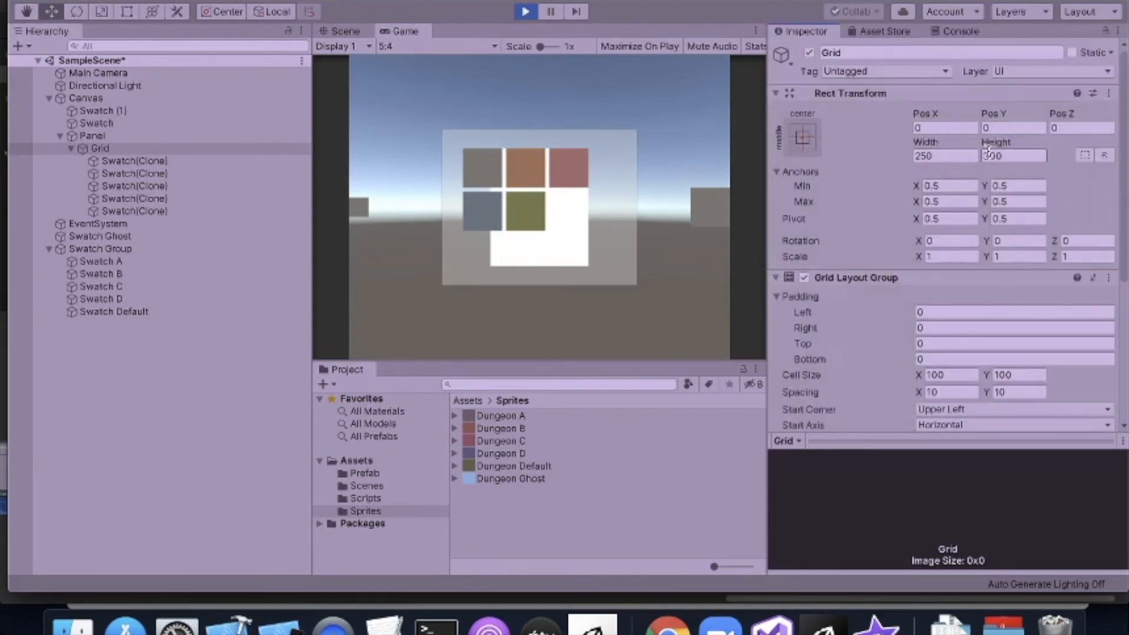
Step: Set the Grid object's Rect Transform height to 100
scroll(919, 323, "down", 4)
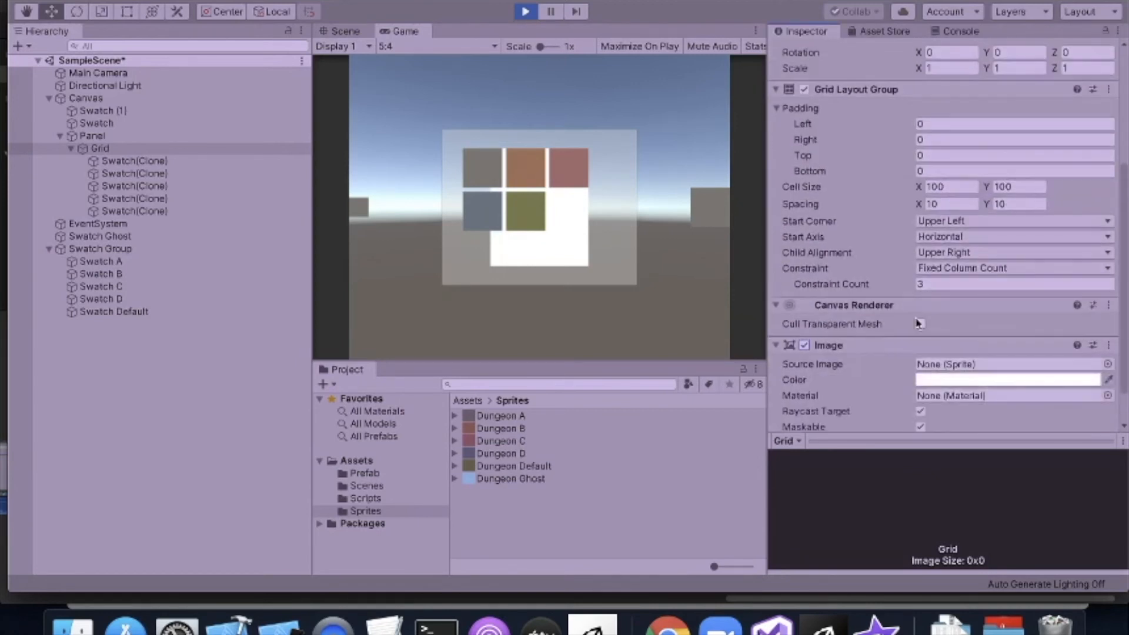
left_click(956, 256)
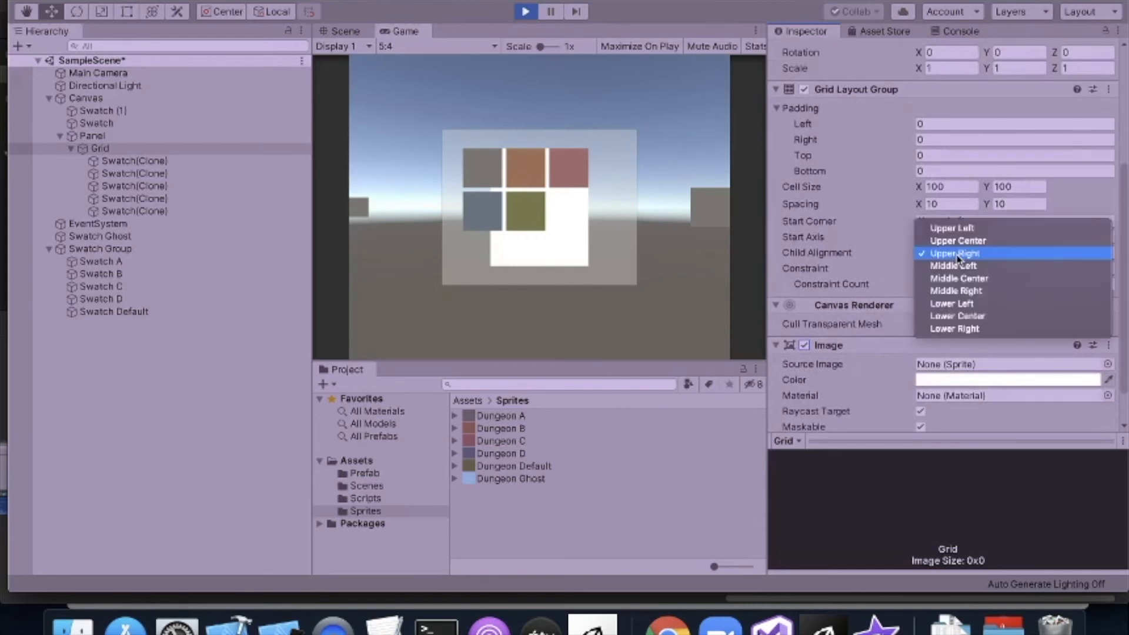
left_click(832, 207)
scroll(851, 197, "up", 5)
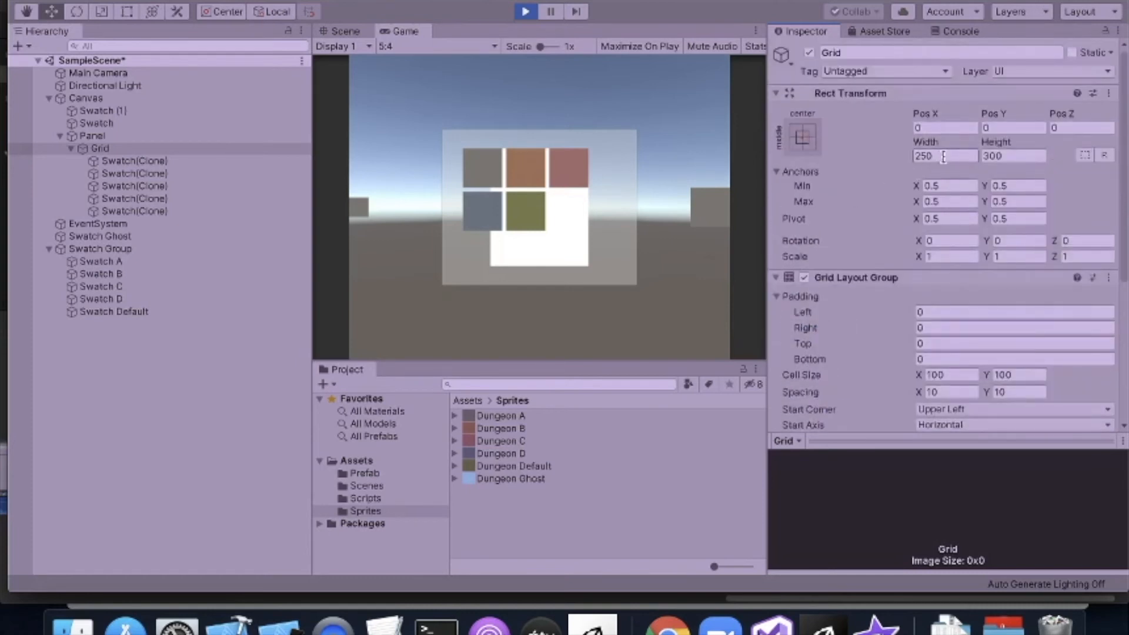
left_click(992, 154)
type("100")
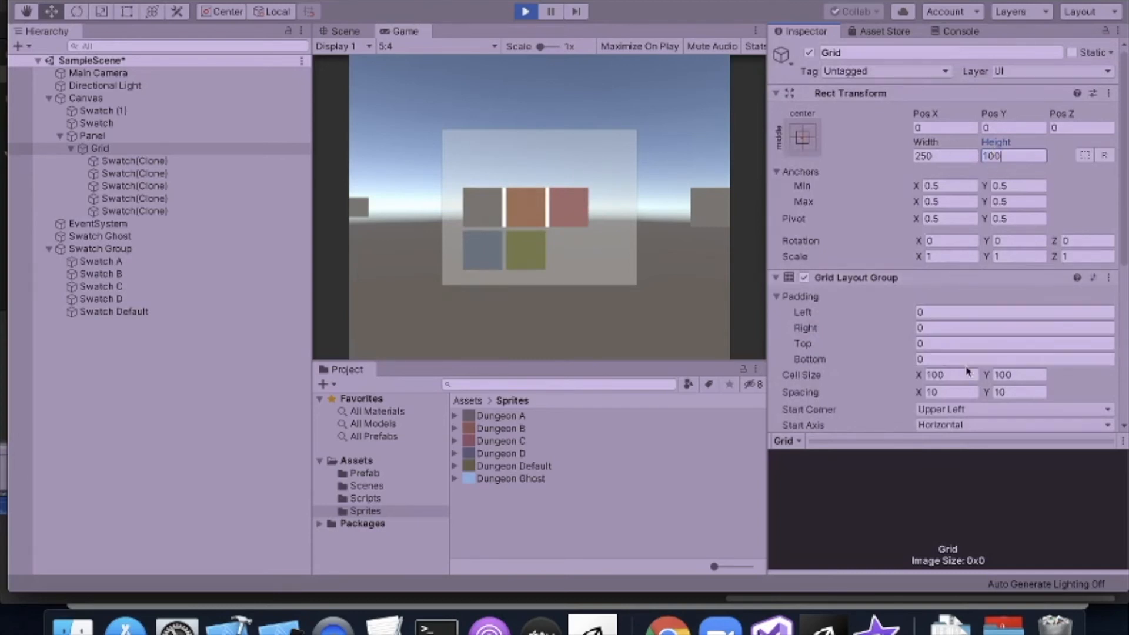
Step: Change the Grid Layout Group's child alignment to Upper Center, to Lower Left and finally to Middle Center
scroll(941, 353, "down", 6)
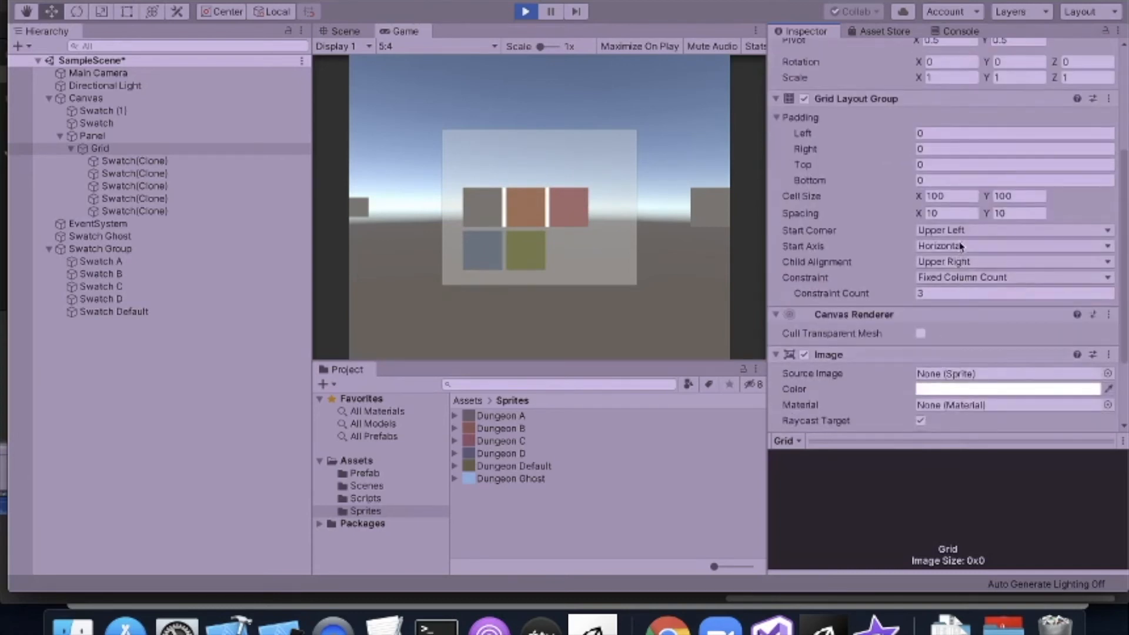
left_click(976, 262)
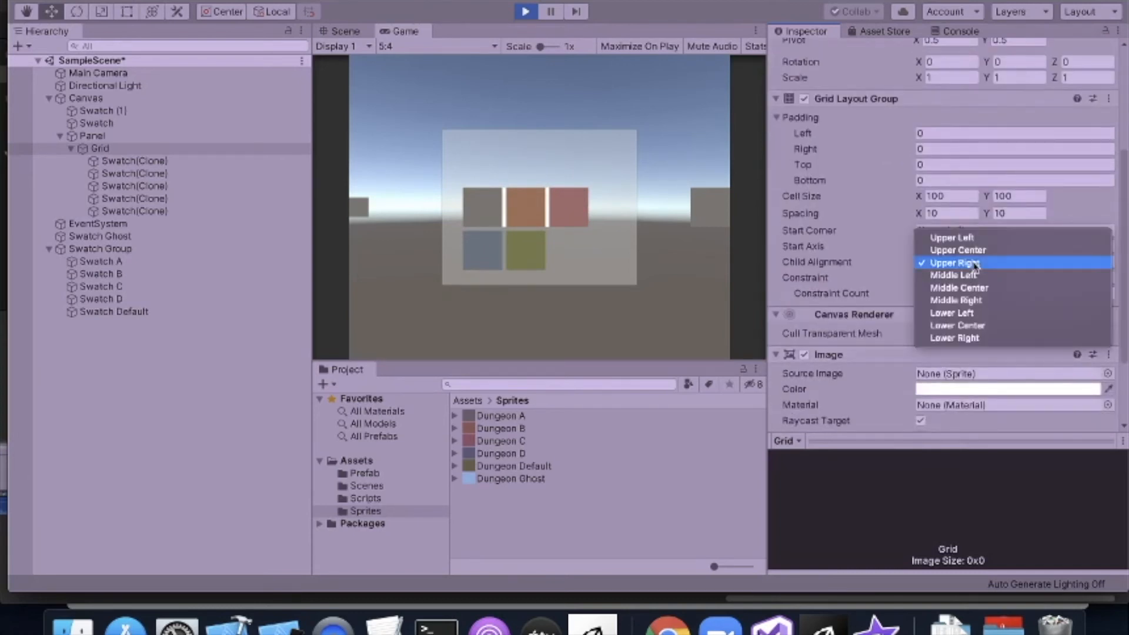
left_click(974, 250)
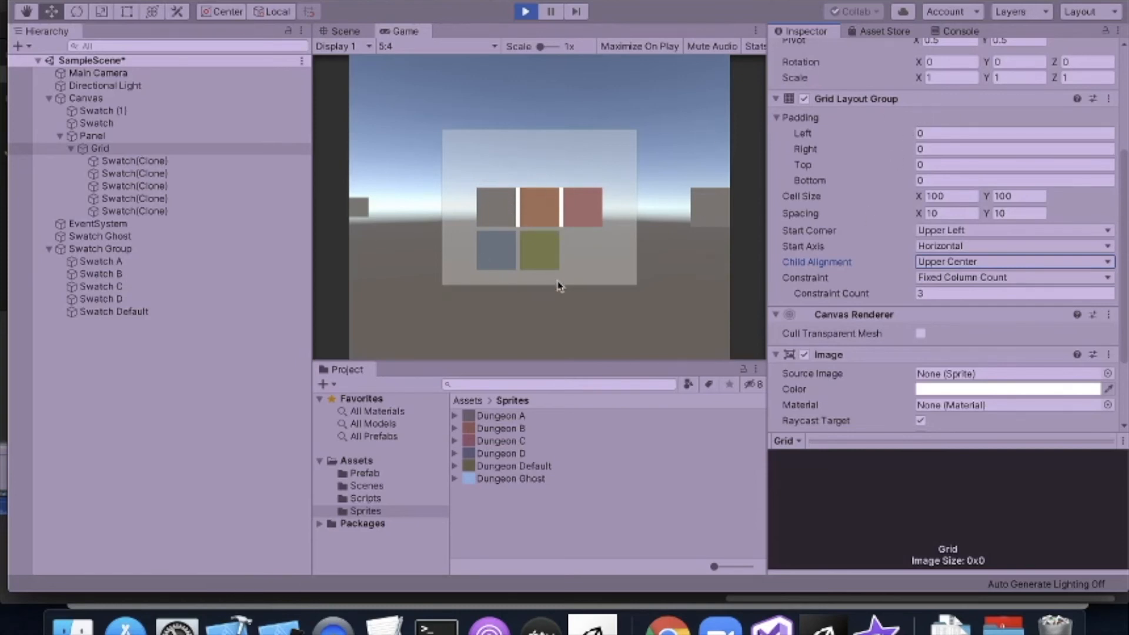
left_click(967, 261)
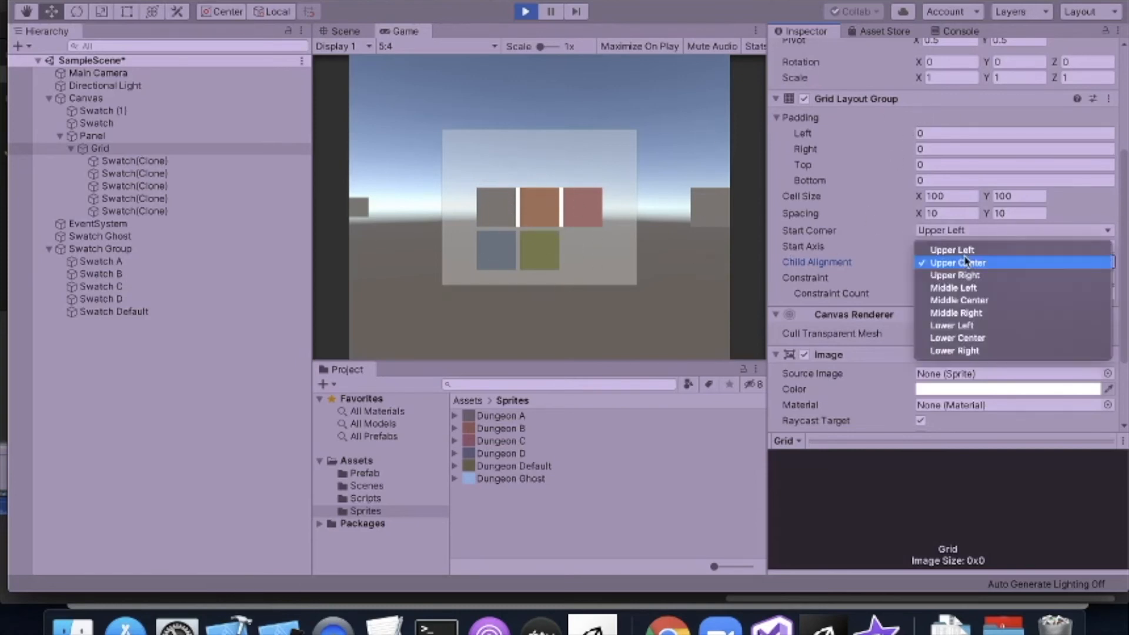
left_click(979, 326)
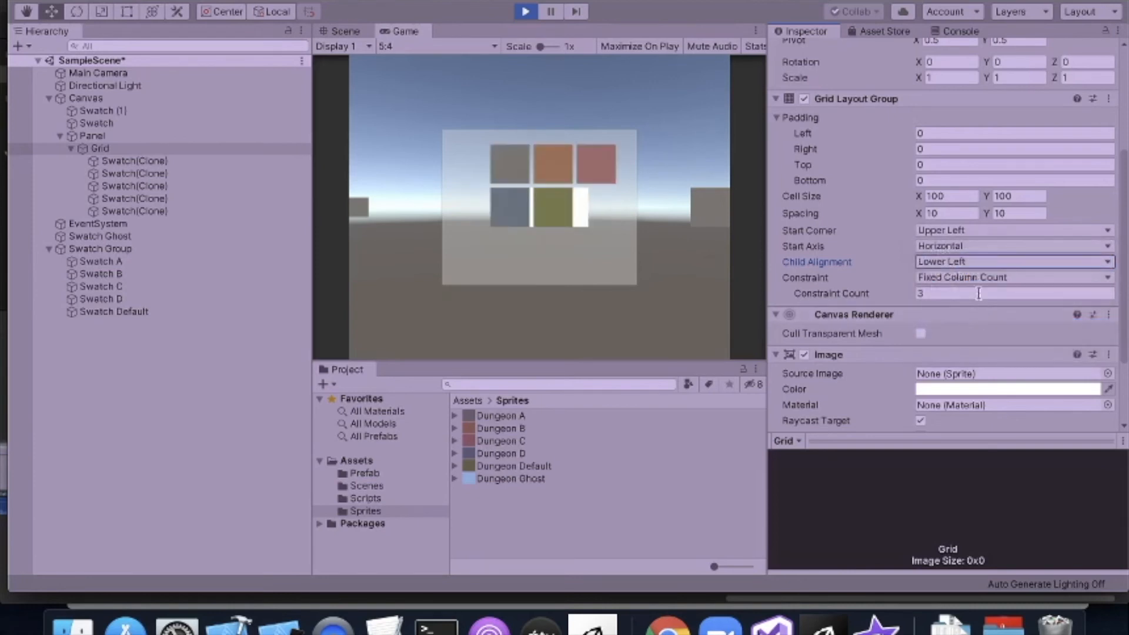
left_click(975, 262)
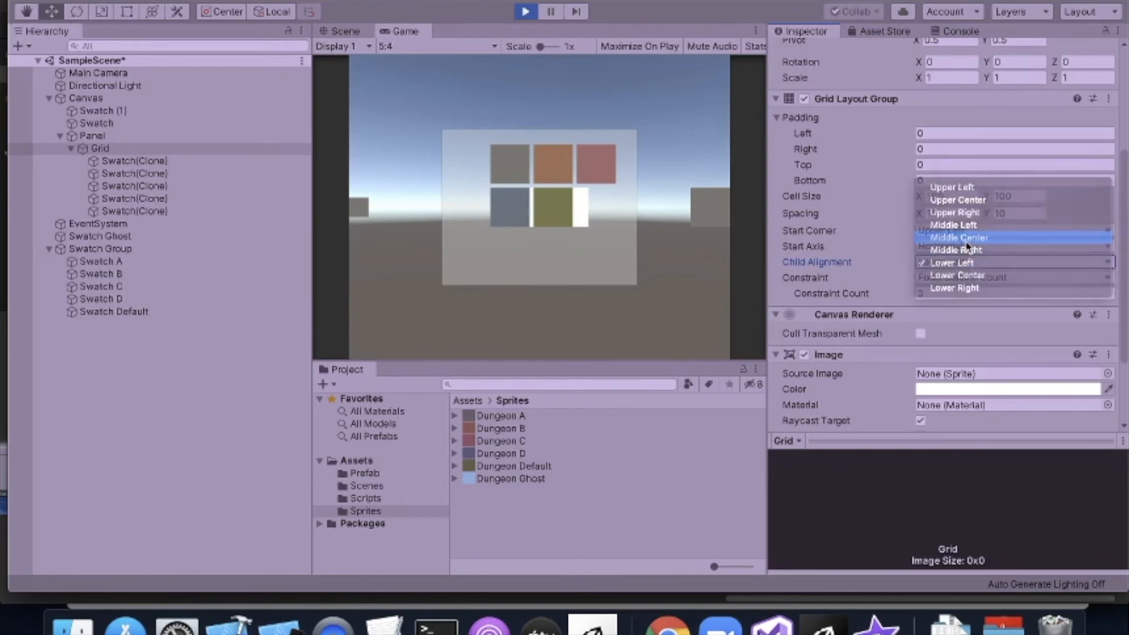
left_click(966, 240)
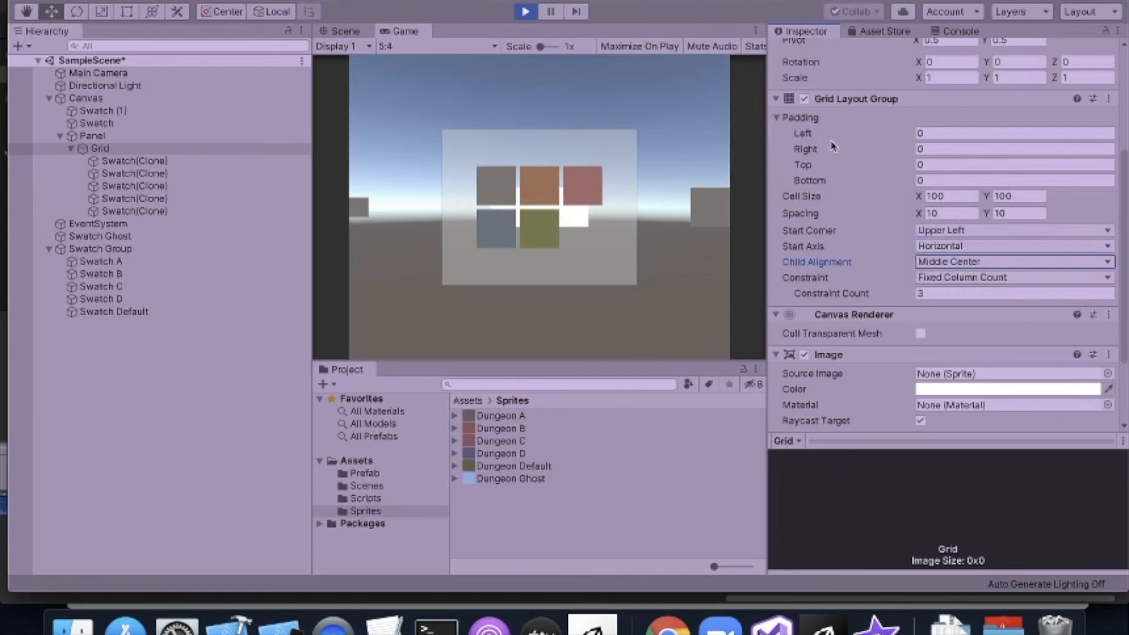
Step: Keep the constraint at Fixed Column Count and set the Grid object's Rect Transform width to 400 and height to 300
scroll(834, 147, "up", 5)
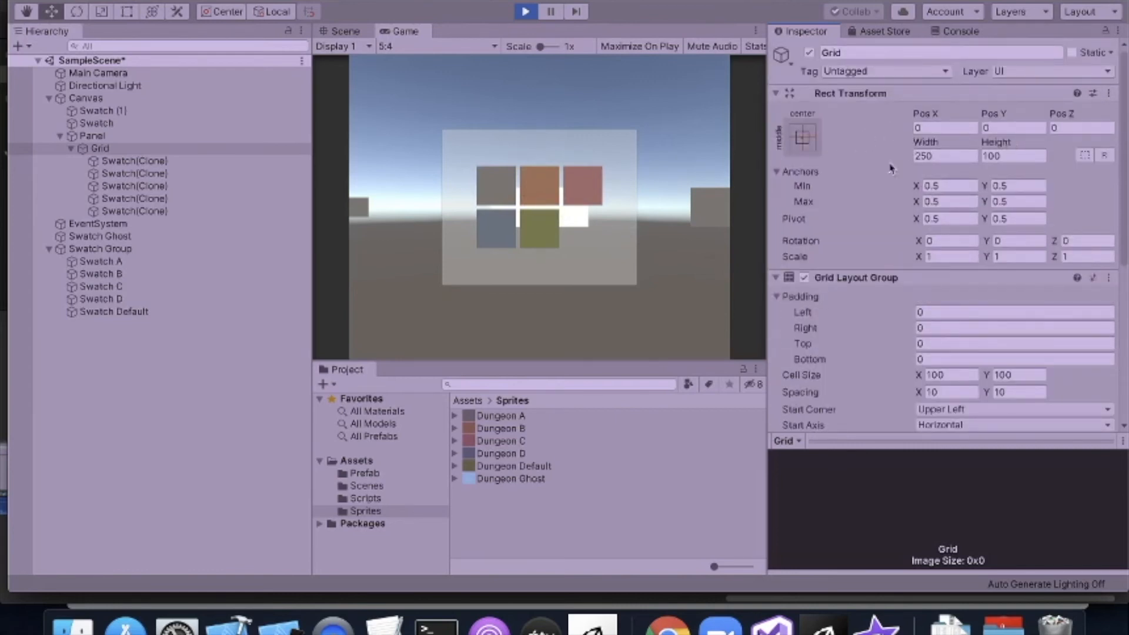
scroll(893, 233, "down", 5)
scroll(893, 233, "down", 2)
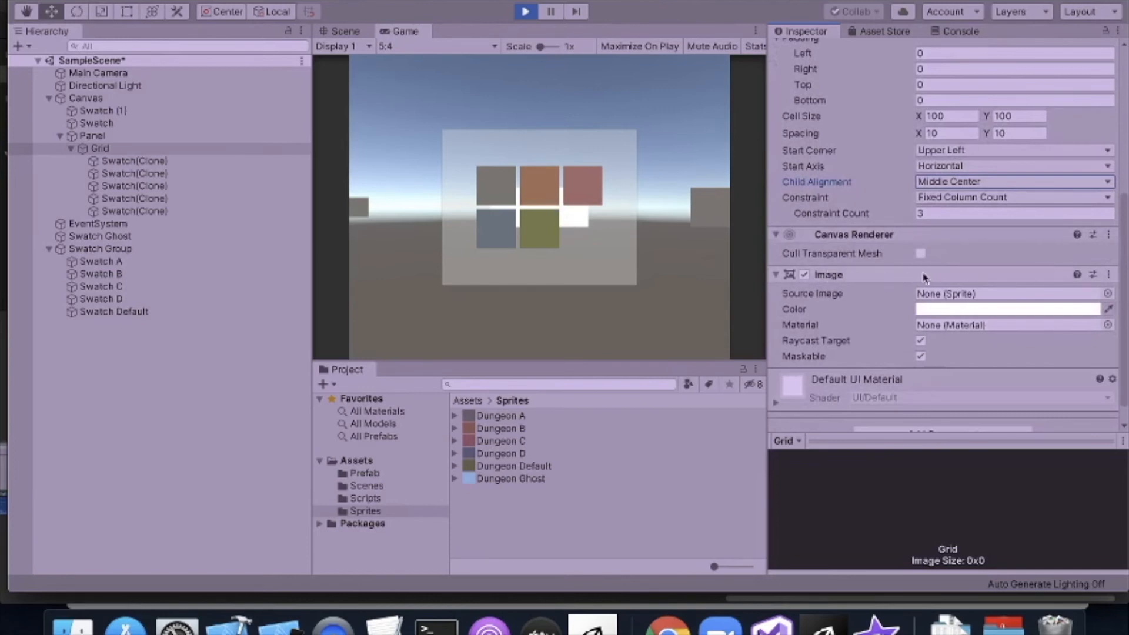
left_click(954, 199)
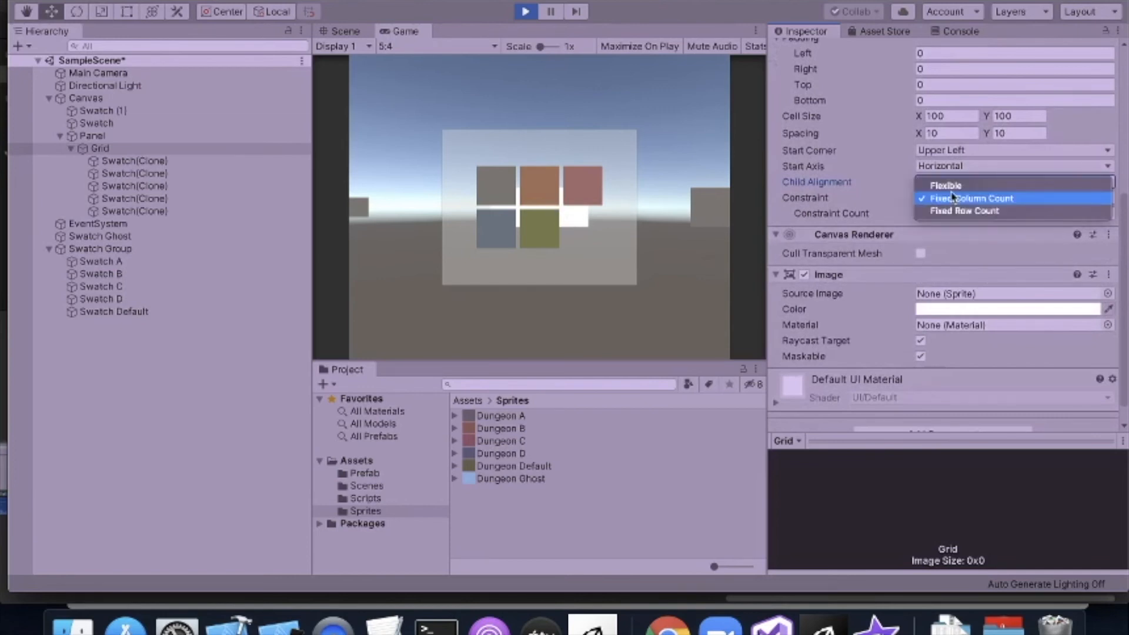
left_click(888, 202)
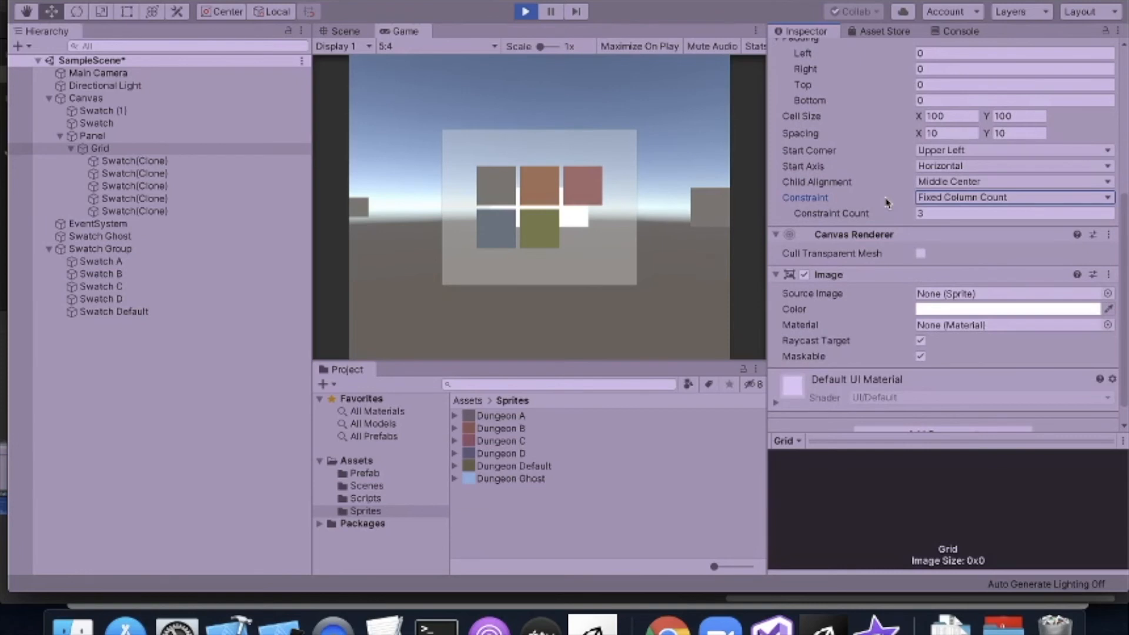
scroll(888, 203, "up", 5)
left_click(939, 161)
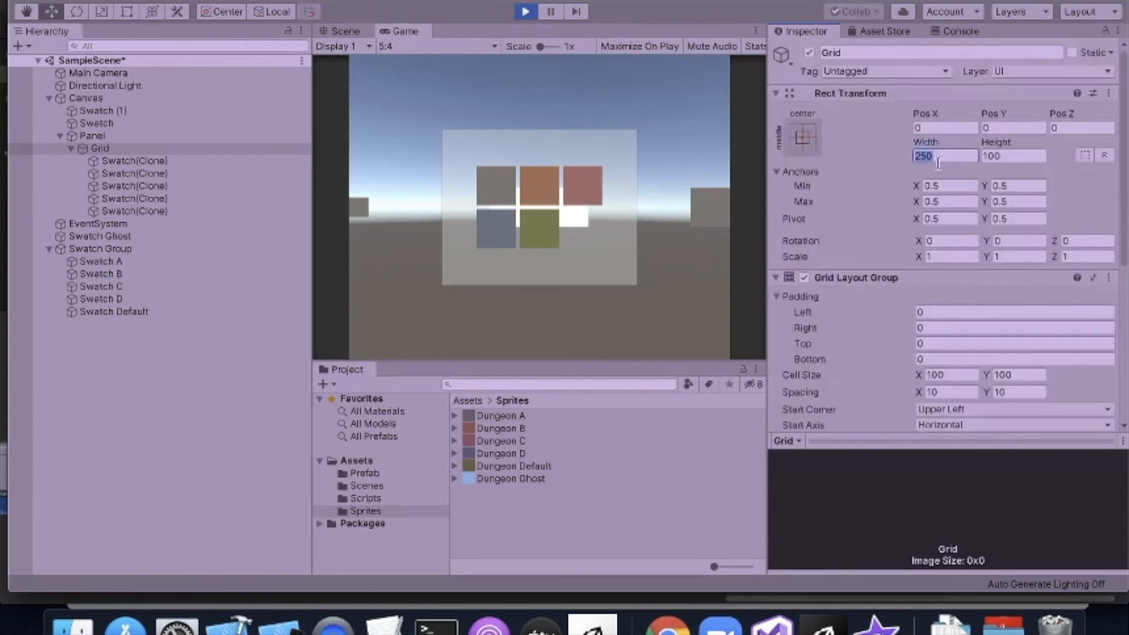
type("400")
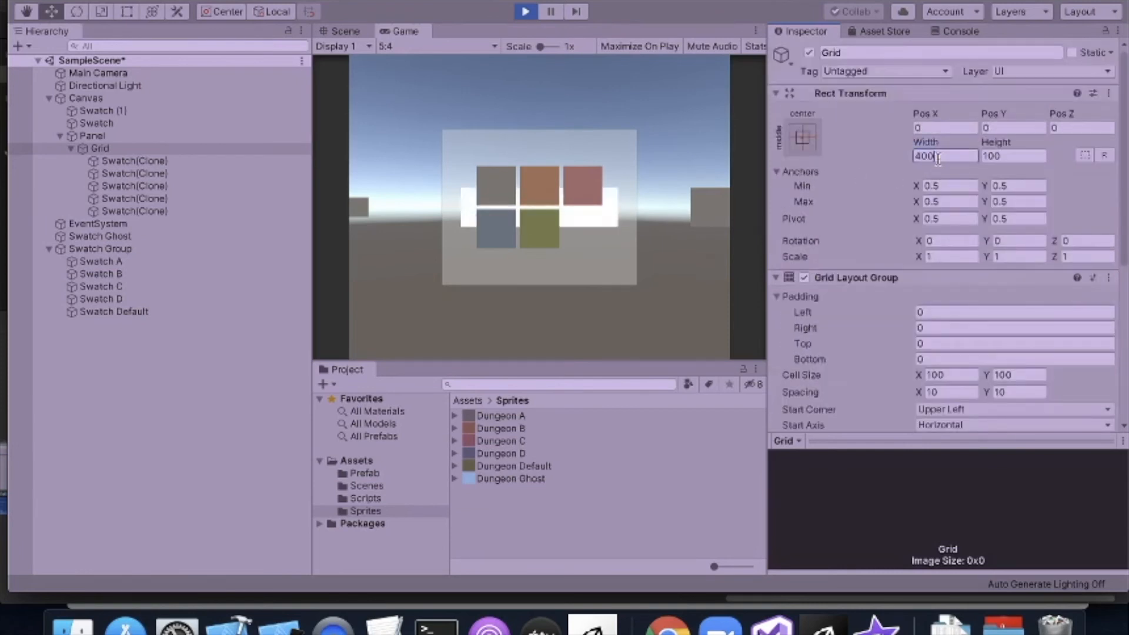
key("Tab")
type("300")
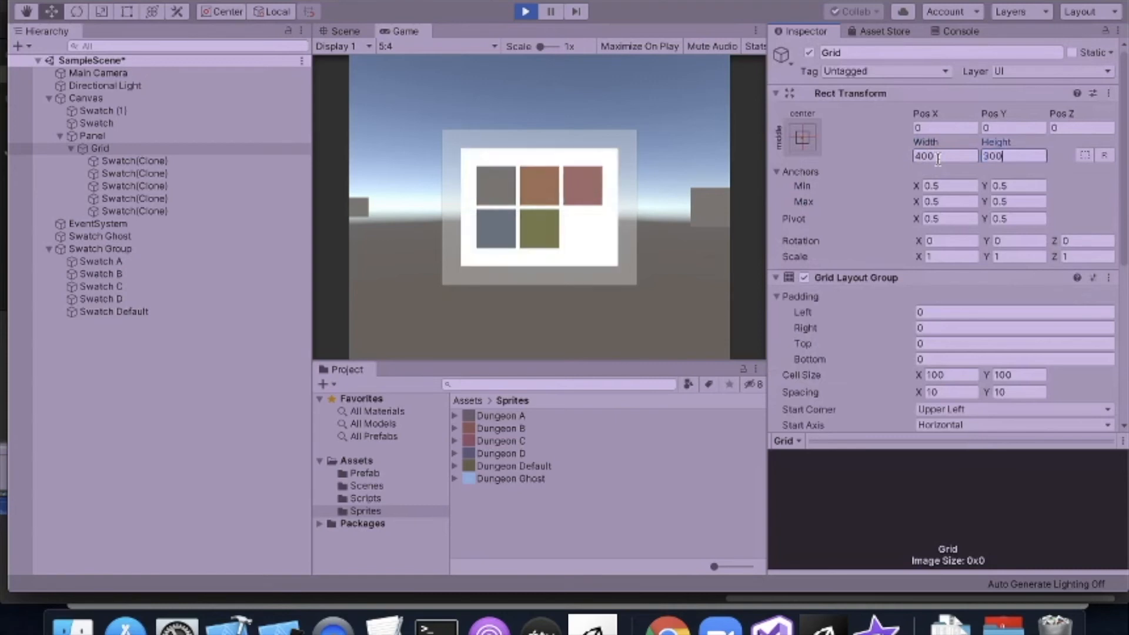
Step: Change the Grid Layout Group's constraint to Flexible
scroll(897, 336, "down", 5)
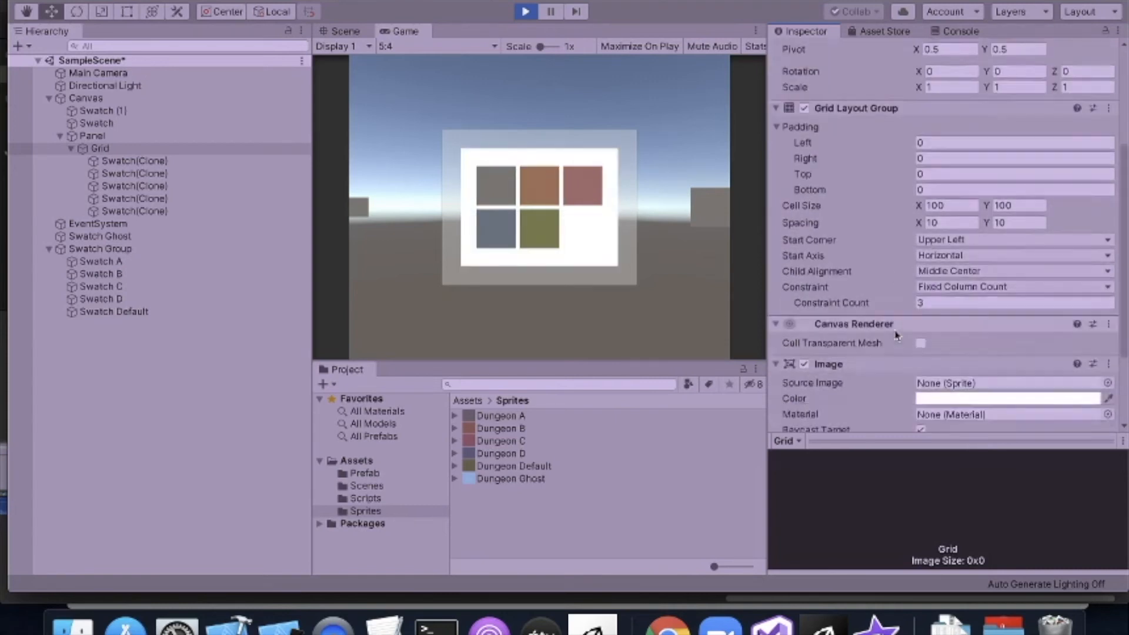
left_click(968, 177)
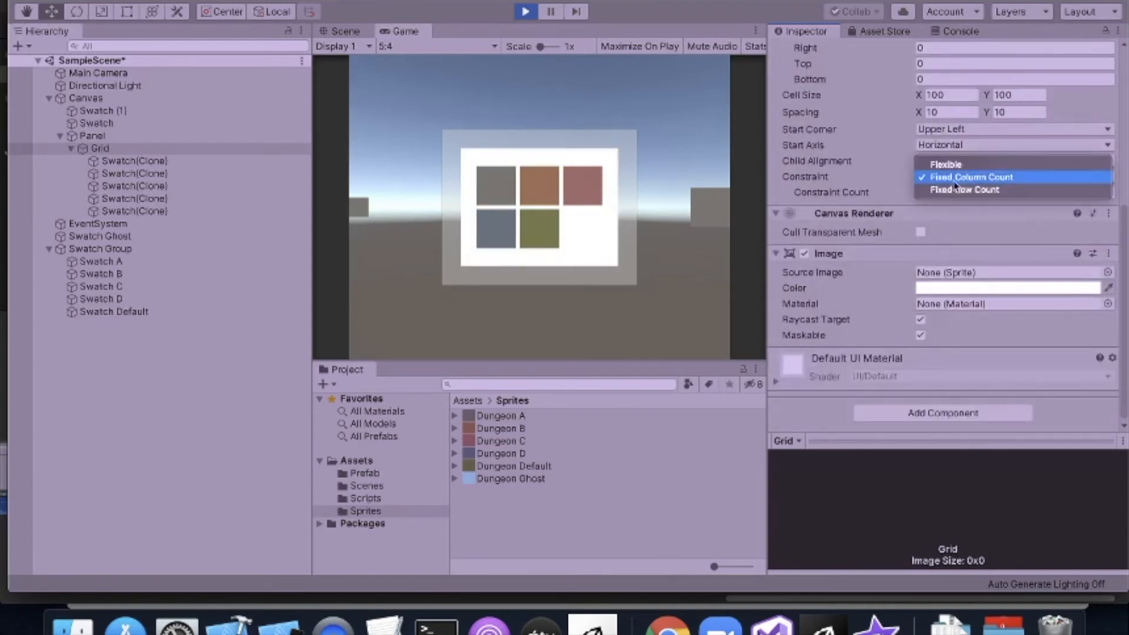
left_click(943, 165)
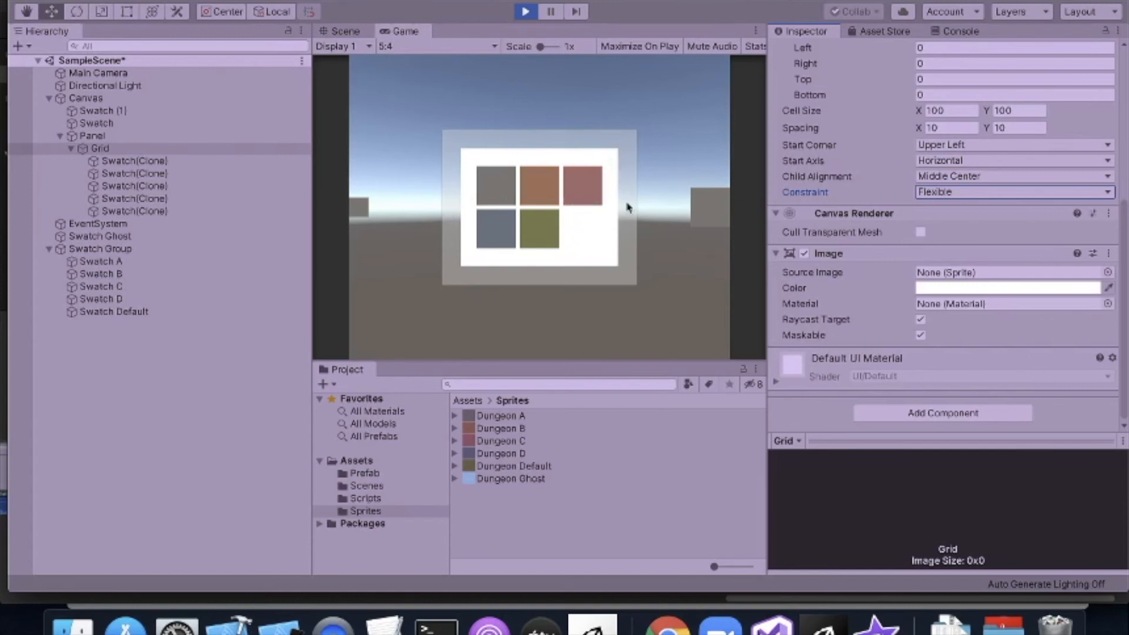
Step: Set the Grid object's width to 300 and after that to 320 to compare how the swatches wrap
scroll(826, 141, "up", 10)
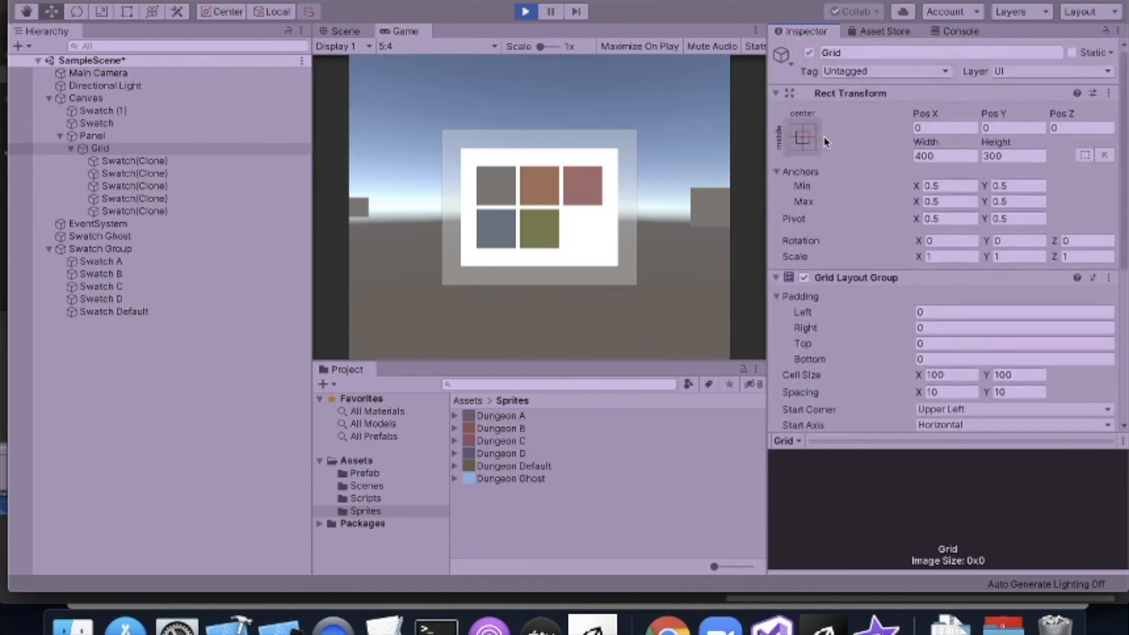
left_click(1014, 155)
left_click(960, 155)
type("300")
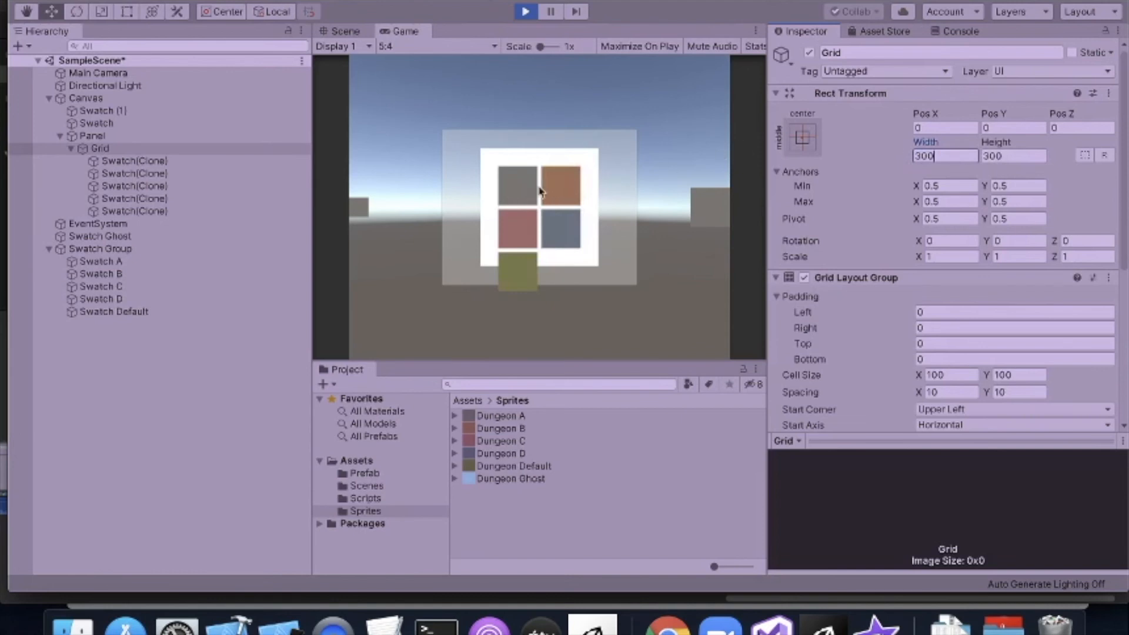
double_click(957, 152)
type("320")
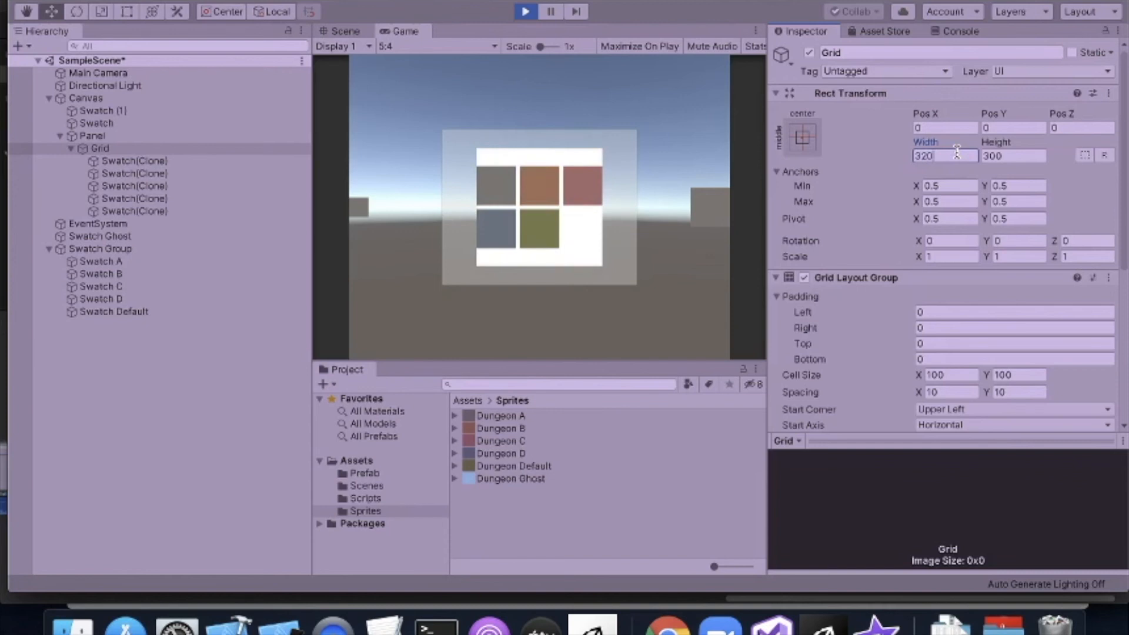
Step: Set the Grid object's height to 200 and its width to 100 to test the swatch layout at a narrow size
left_click(1003, 157)
type("200")
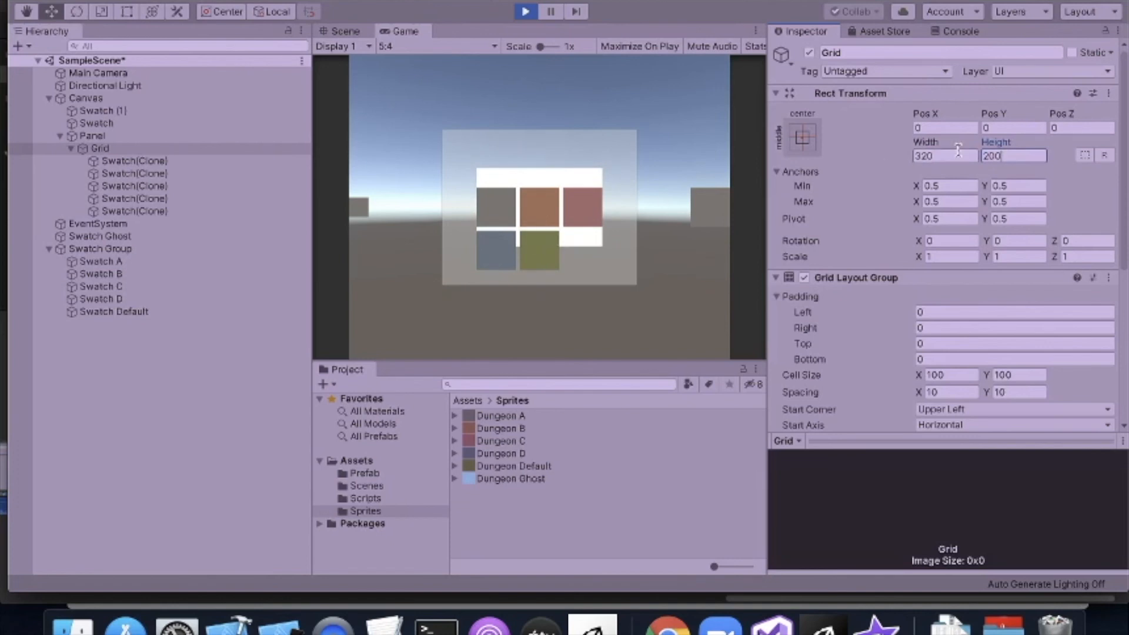
left_click(948, 155)
type("100")
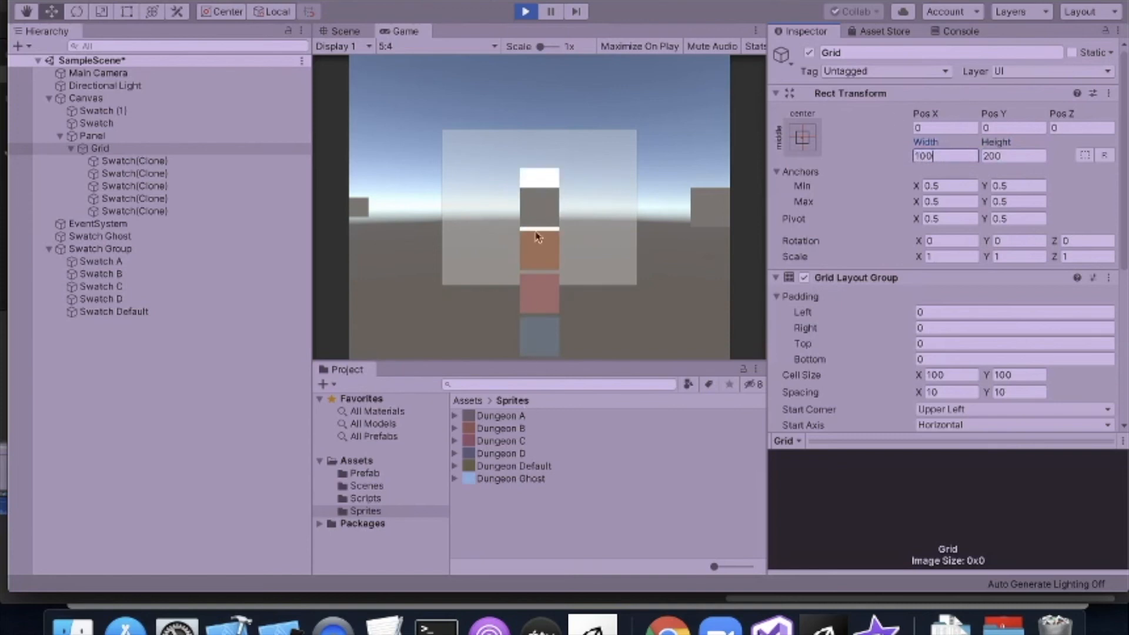
double_click(945, 156)
left_click(945, 156)
type("0")
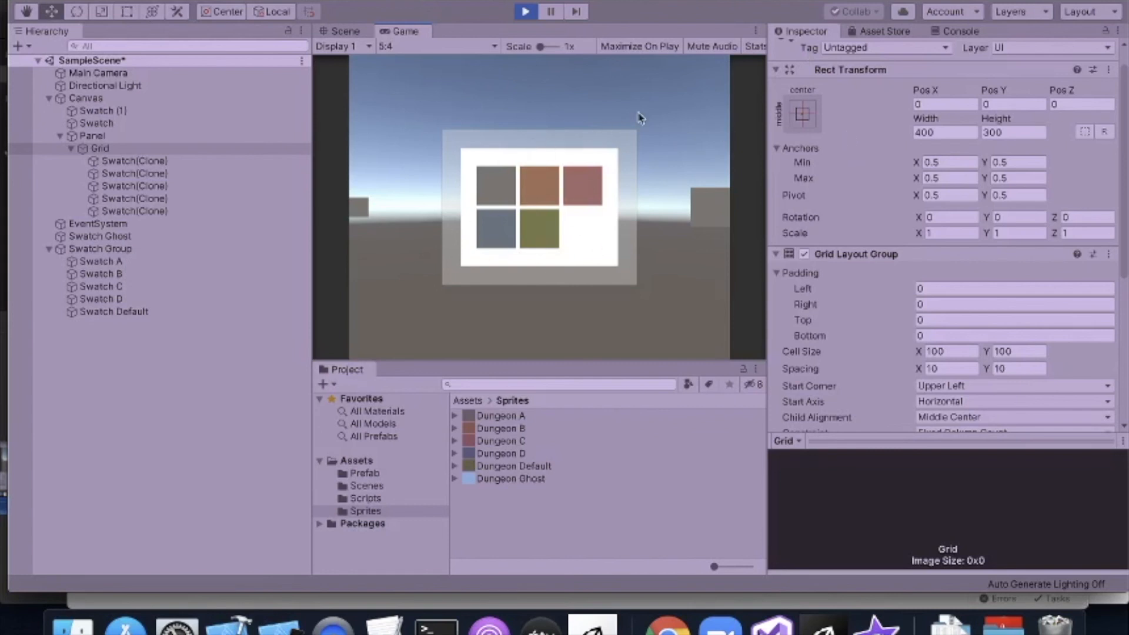
Step: Try the Grid object's anchor presets around the corners and edges, ending on middle center
left_click(803, 114)
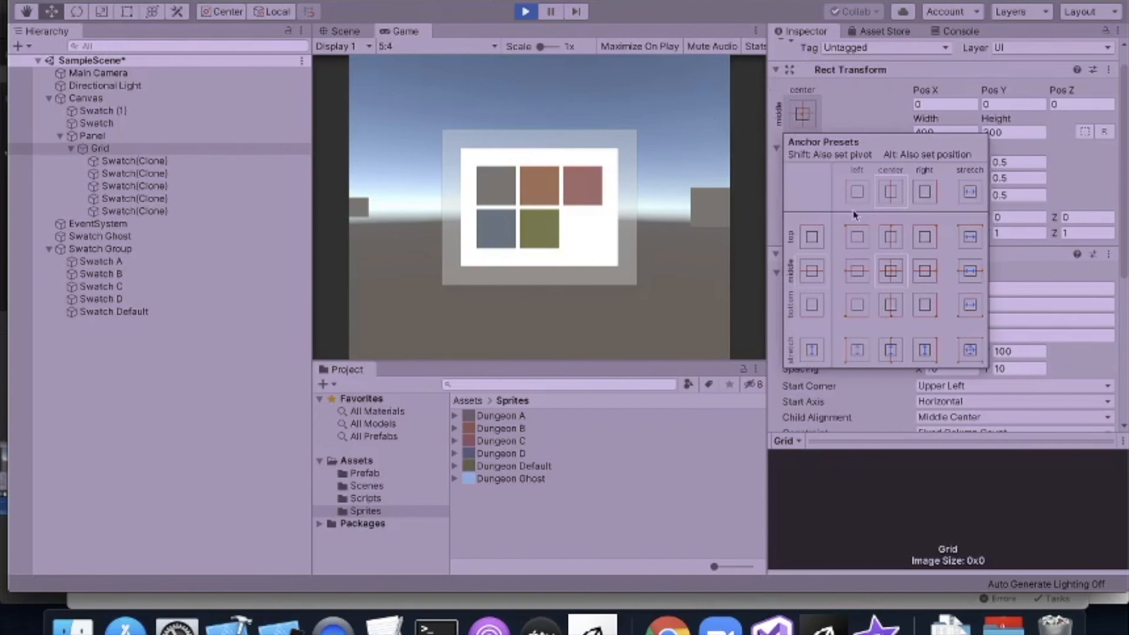
left_click(856, 238)
left_click(890, 238)
left_click(924, 238)
left_click(934, 272)
left_click(927, 310)
left_click(893, 311)
left_click(858, 307)
left_click(855, 270)
left_click(893, 273)
Step: Try the top, right and bottom anchor presets while also setting the Grid object's pivot, and return to middle center
left_click(890, 237)
left_click(870, 238)
left_click(893, 241)
left_click(894, 271)
left_click(869, 239)
left_click(890, 237)
left_click(924, 237)
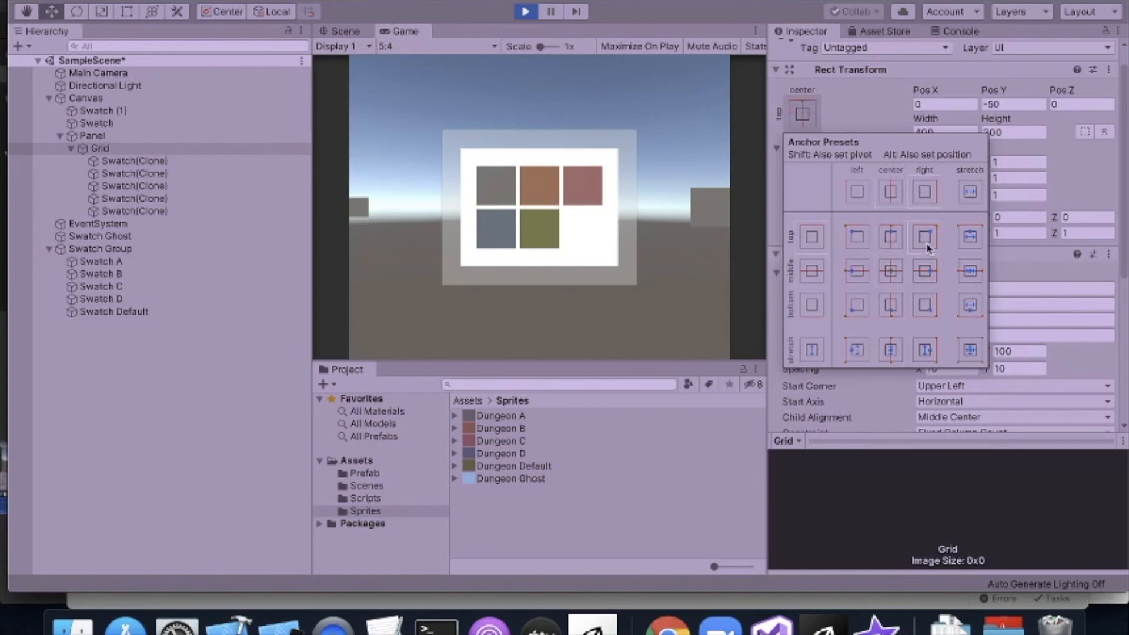
left_click(927, 279)
left_click(927, 306)
left_click(865, 305)
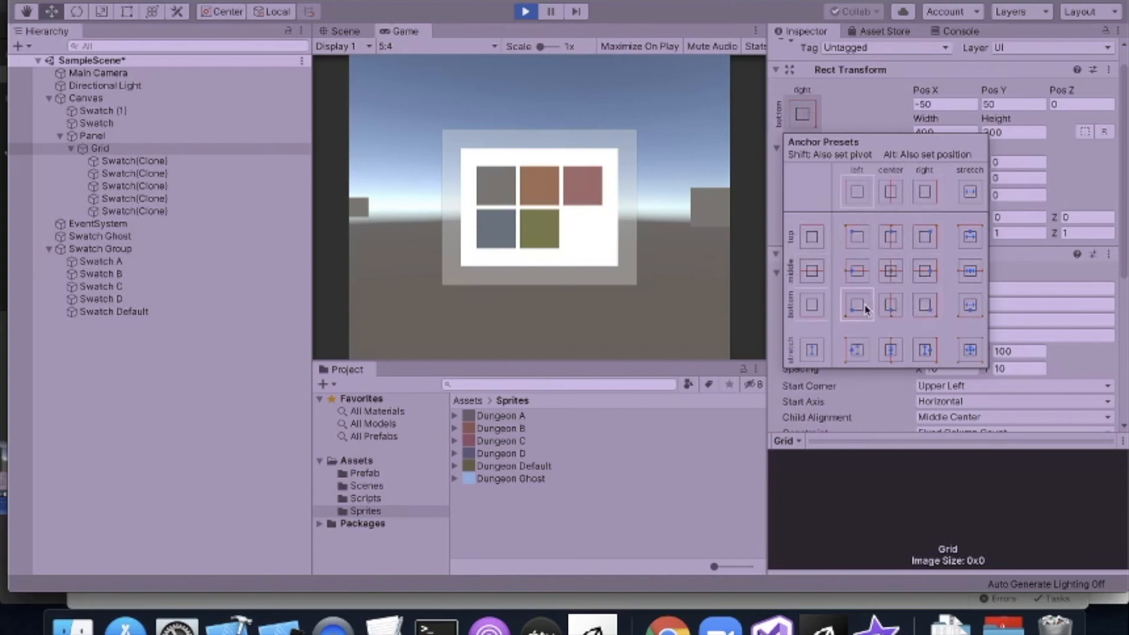
left_click(891, 273)
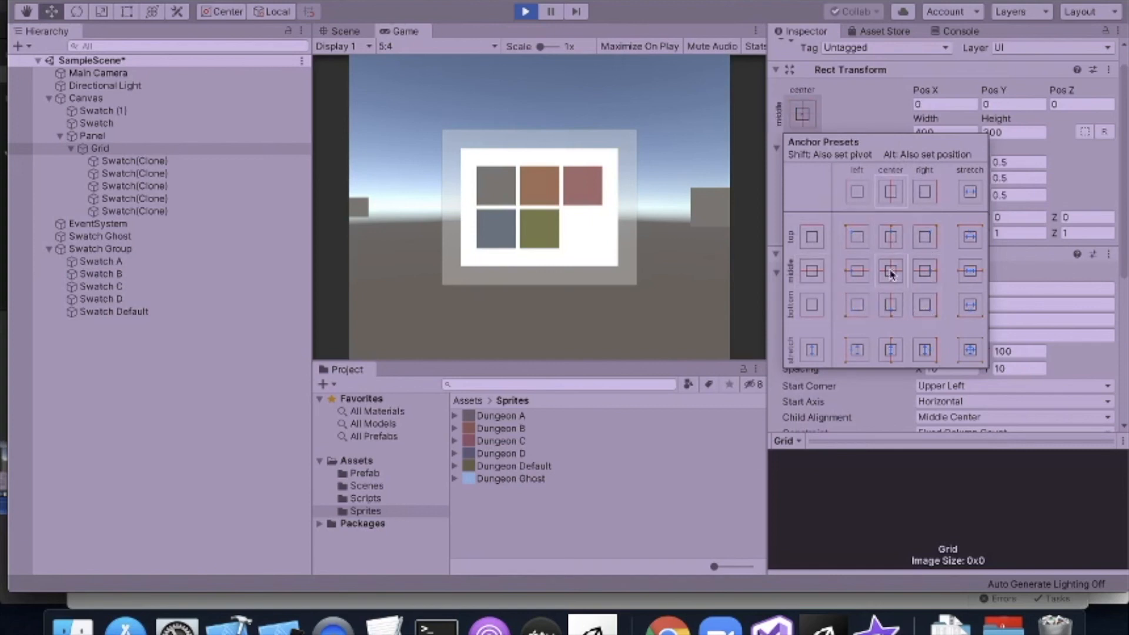
Step: Apply the top left, top right, bottom right and bottom left anchor presets to the Grid object, also setting its position
key("alt")
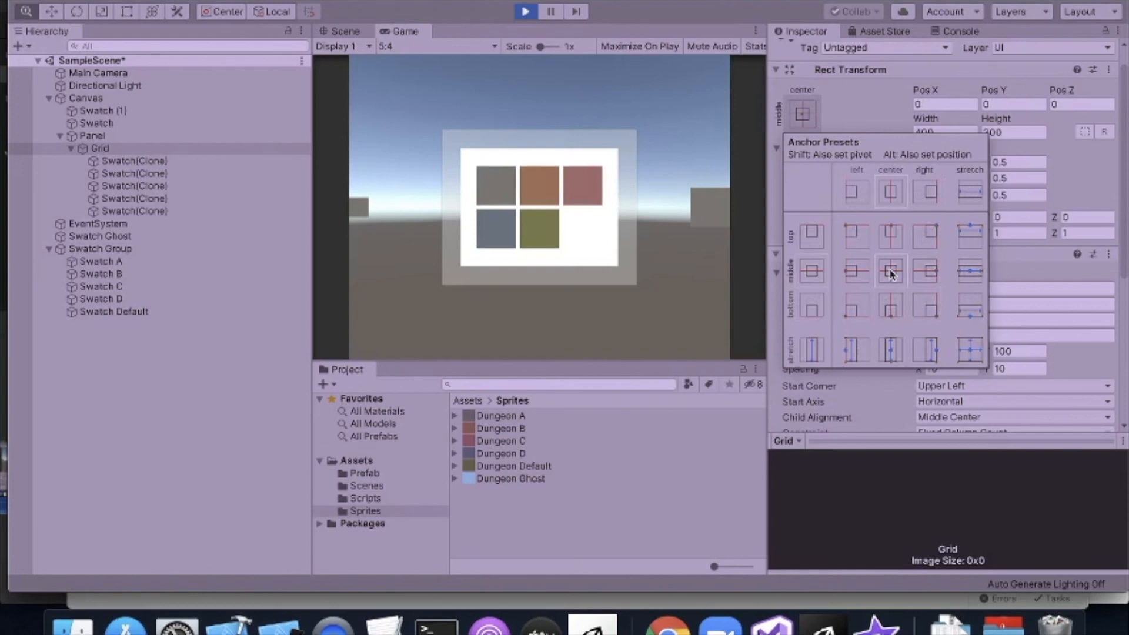
key("shift")
key("alt")
left_click(854, 244)
left_click(934, 246)
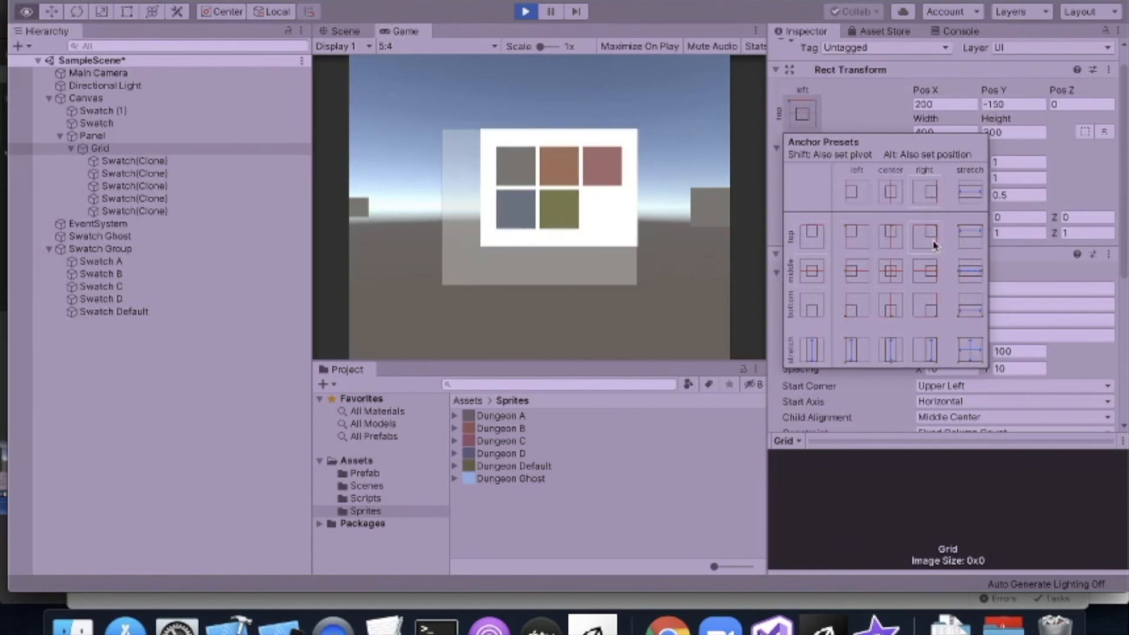
left_click(928, 306)
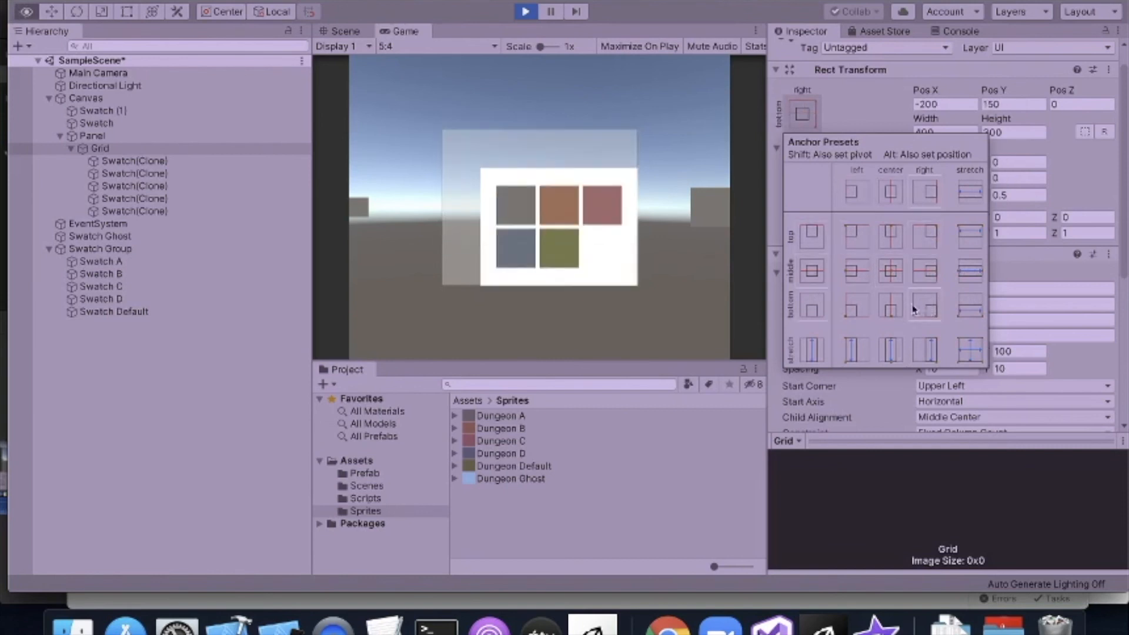
left_click(858, 309)
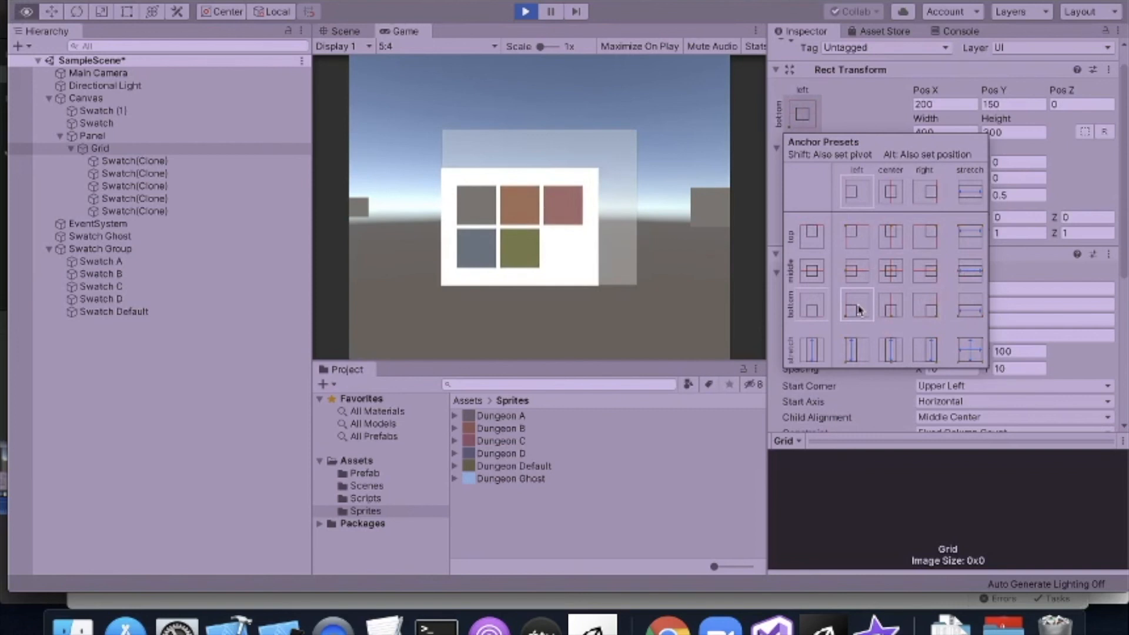
Step: Try the middle row, bottom right, bottom center and top center anchor presets on the Grid object, also setting its position
left_click(854, 281)
left_click(897, 277)
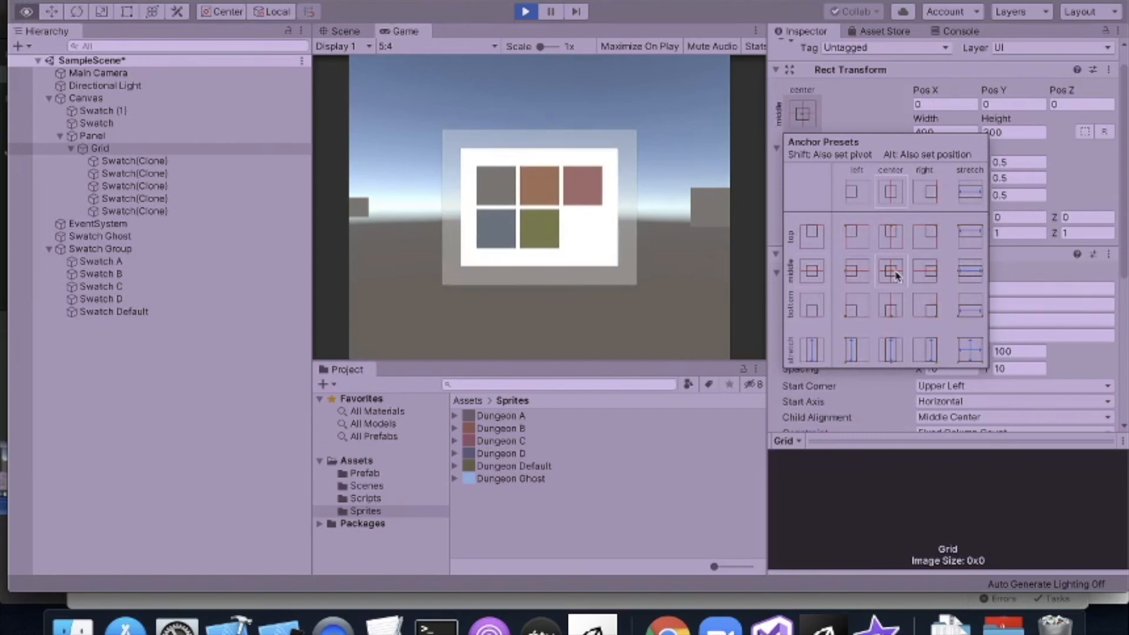
left_click(927, 278)
left_click(927, 306)
left_click(891, 307)
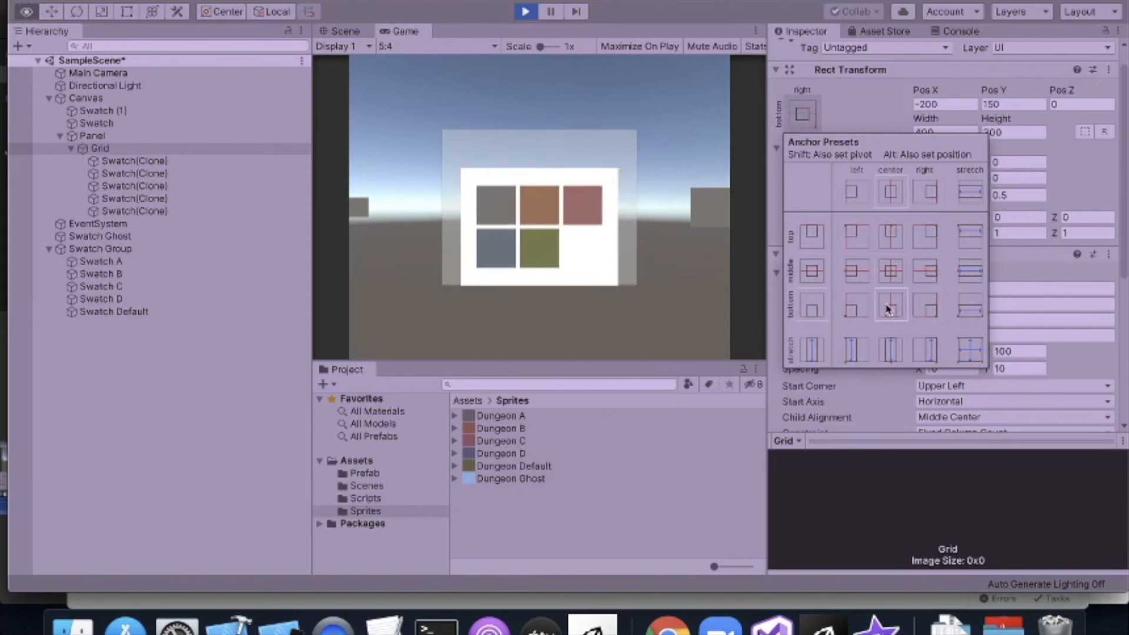
left_click(891, 238)
left_click(890, 238)
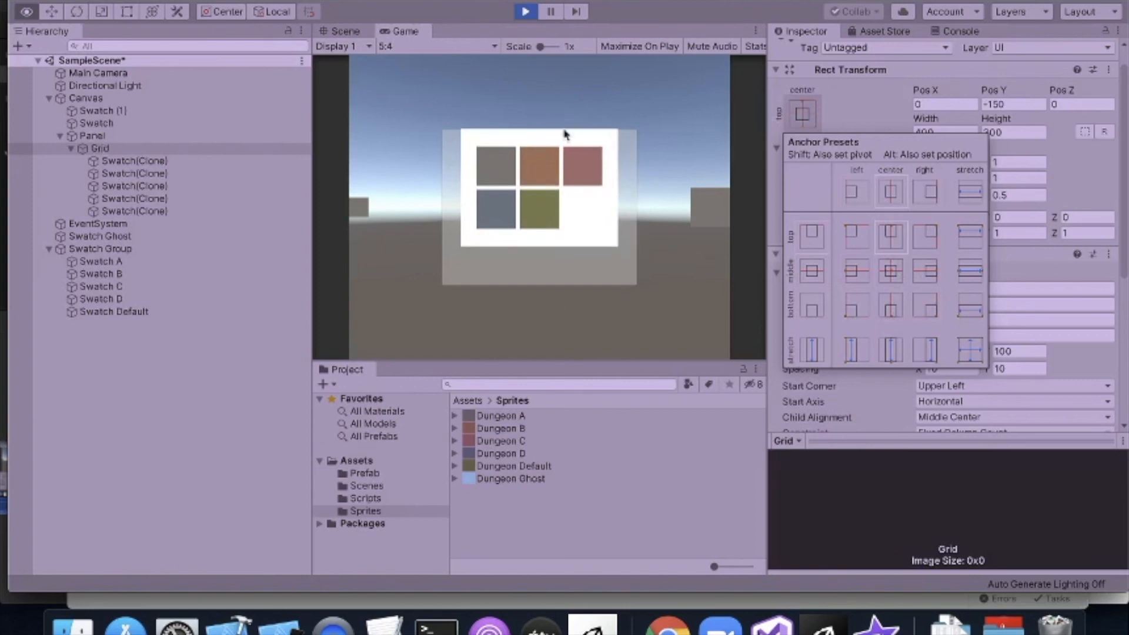
Step: Cycle the Grid object through the four corner anchor presets and middle left, also setting its position, and return to middle center
left_click(865, 241)
left_click(931, 244)
left_click(931, 307)
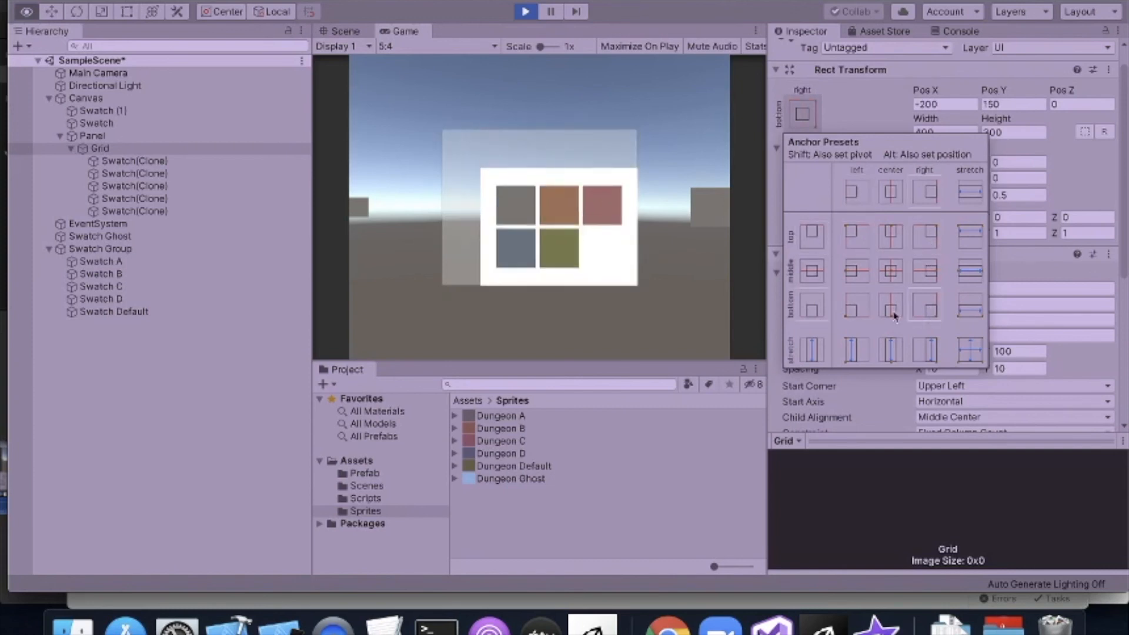
left_click(856, 307)
left_click(851, 280)
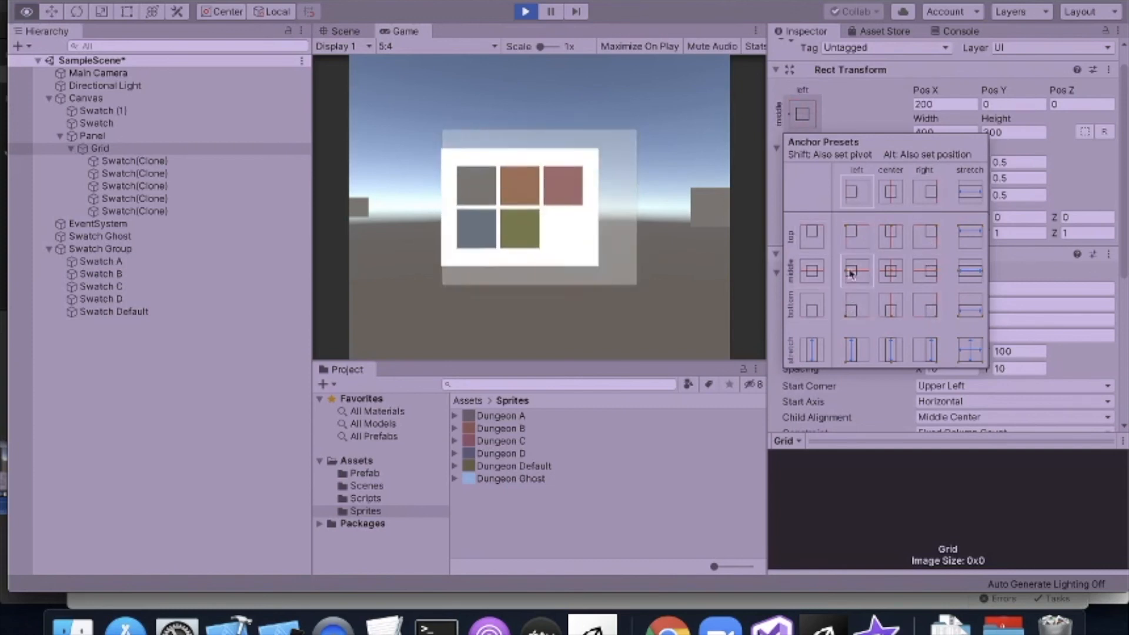
left_click(891, 271)
Step: Set the Grid object's width to 500 and its height to 400
left_click(935, 127)
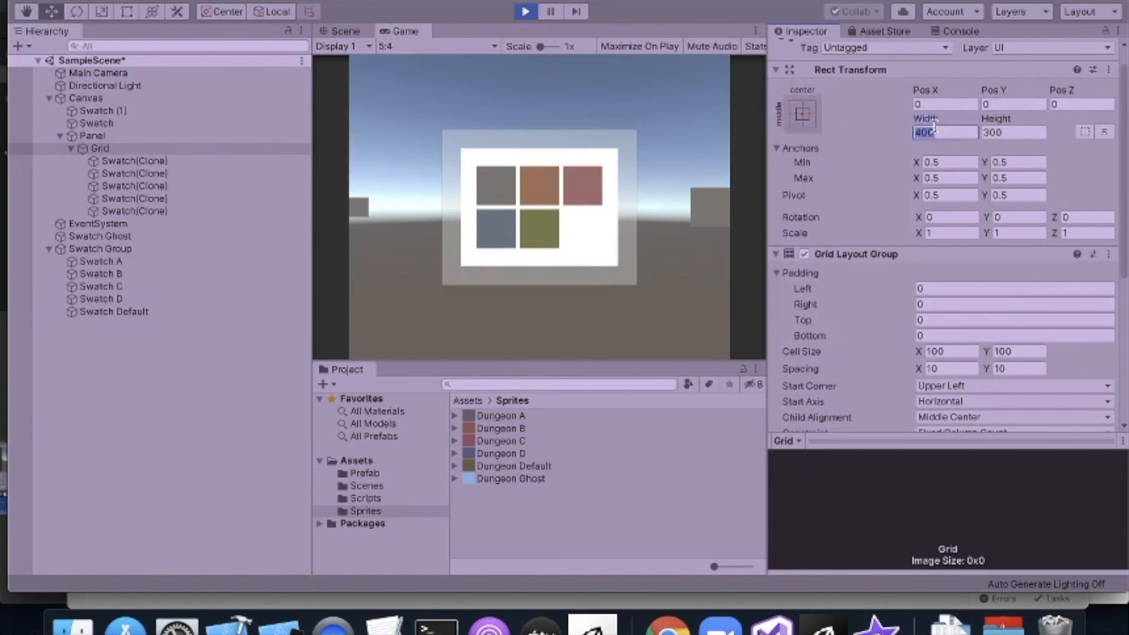
type("500")
key("Tab")
type("400")
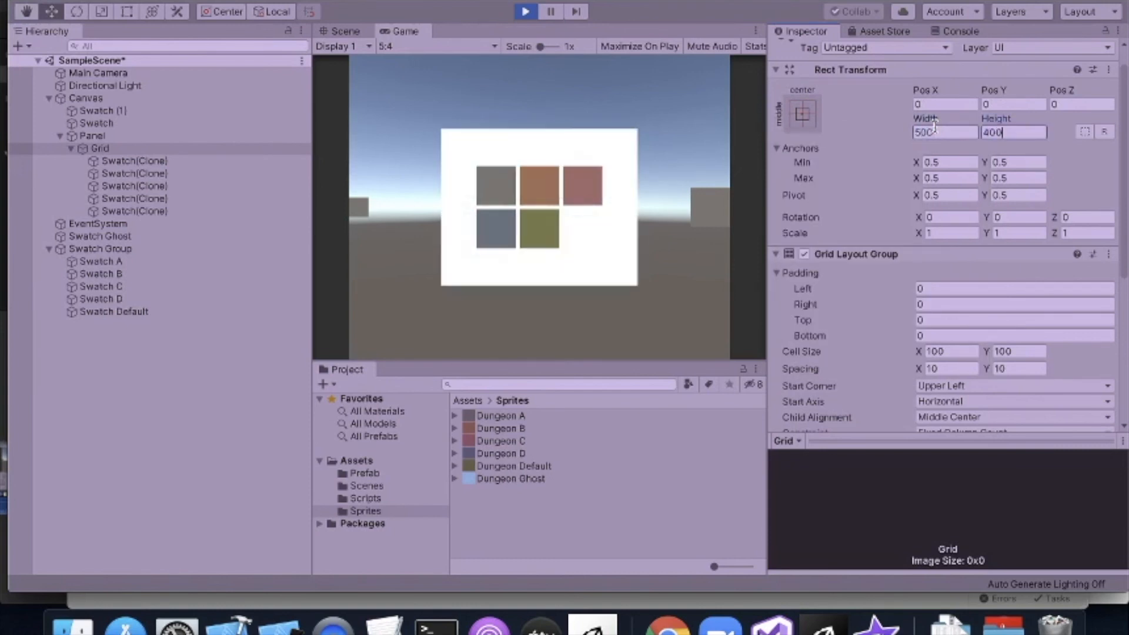
Step: Try the top center and right-hand anchor presets on the enlarged Grid, ending on top left with pivot and position also set
left_click(806, 123)
left_click(804, 115)
key("alt")
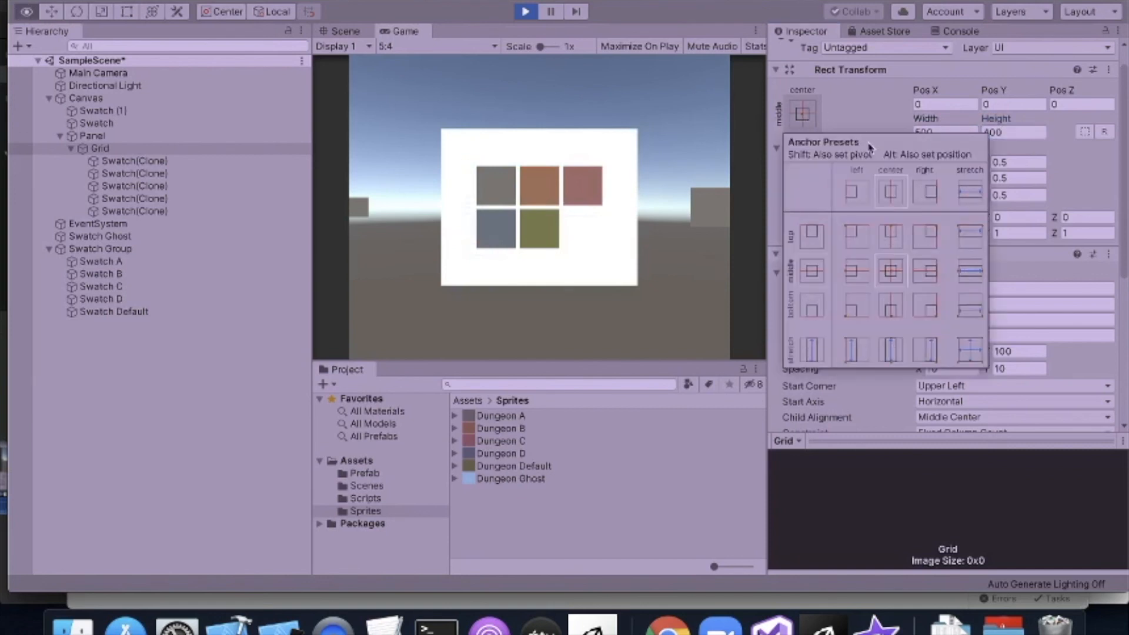
left_click(903, 246, "alt")
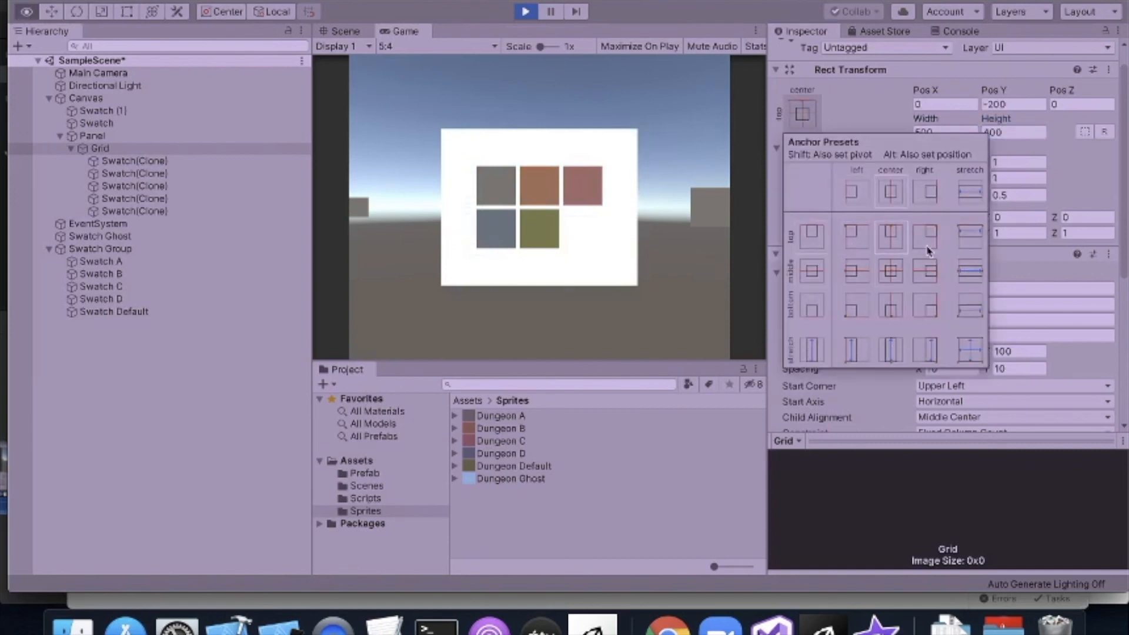
left_click(930, 247, "alt+shift")
left_click(927, 271, "alt+shift")
left_click(923, 301, "alt+shift")
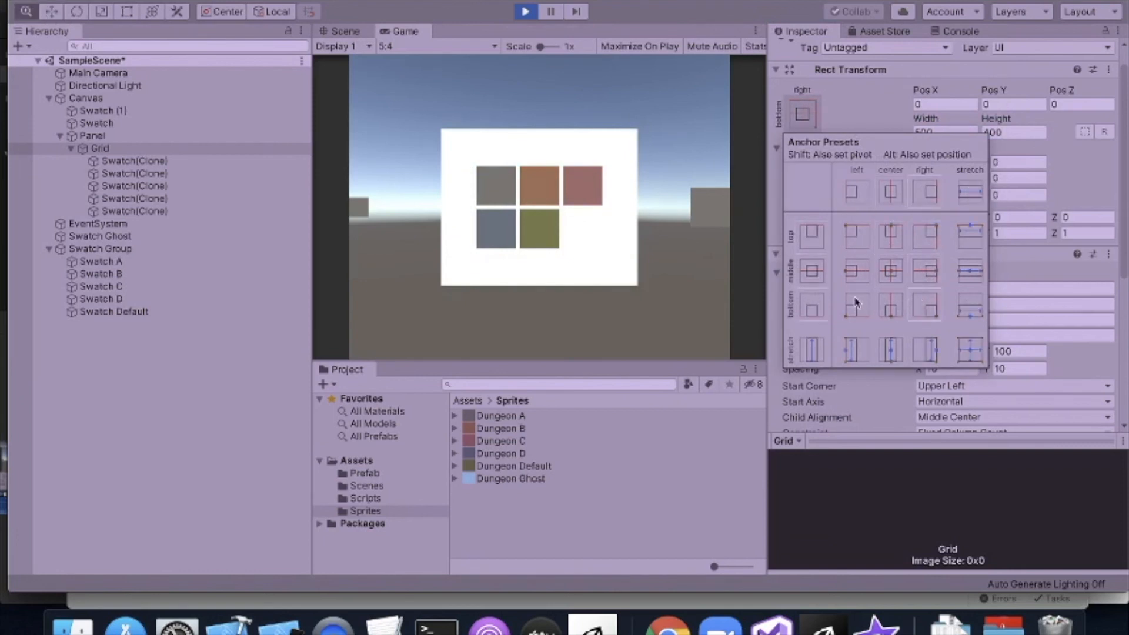
left_click(855, 237, "alt+shift")
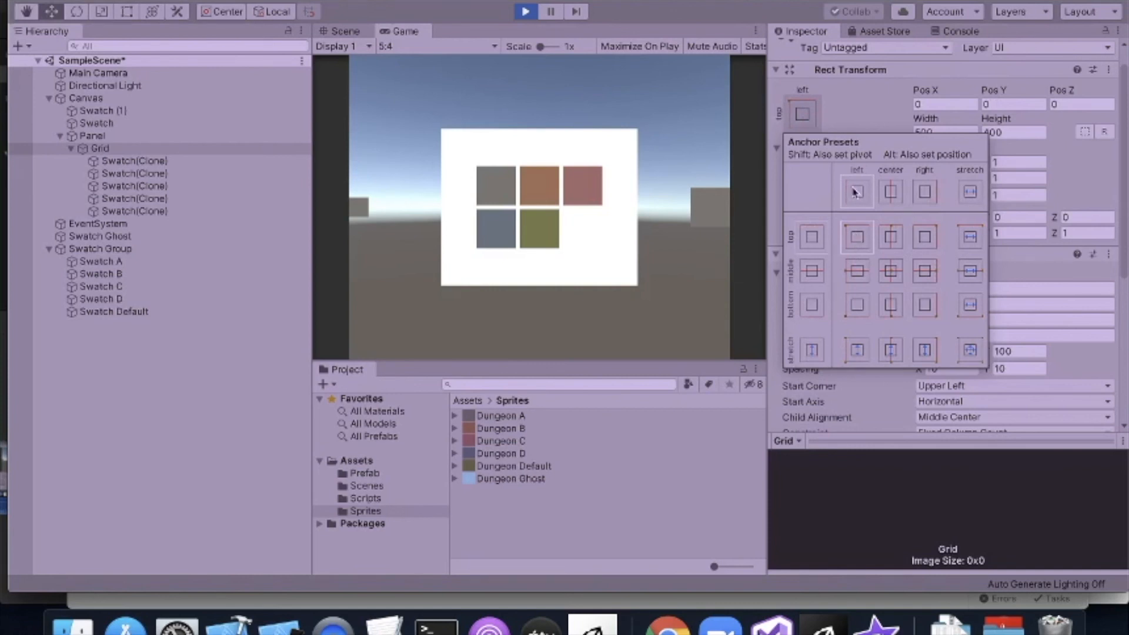
Step: Set the Grid object's width to 400 and its height to 300
left_click(931, 131)
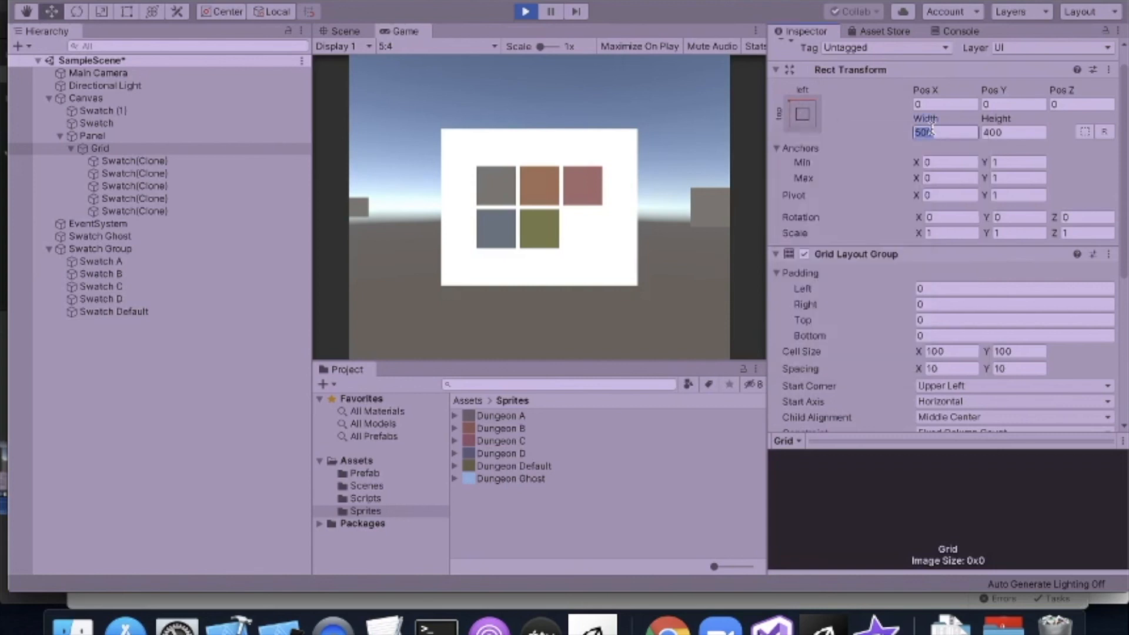
type("400")
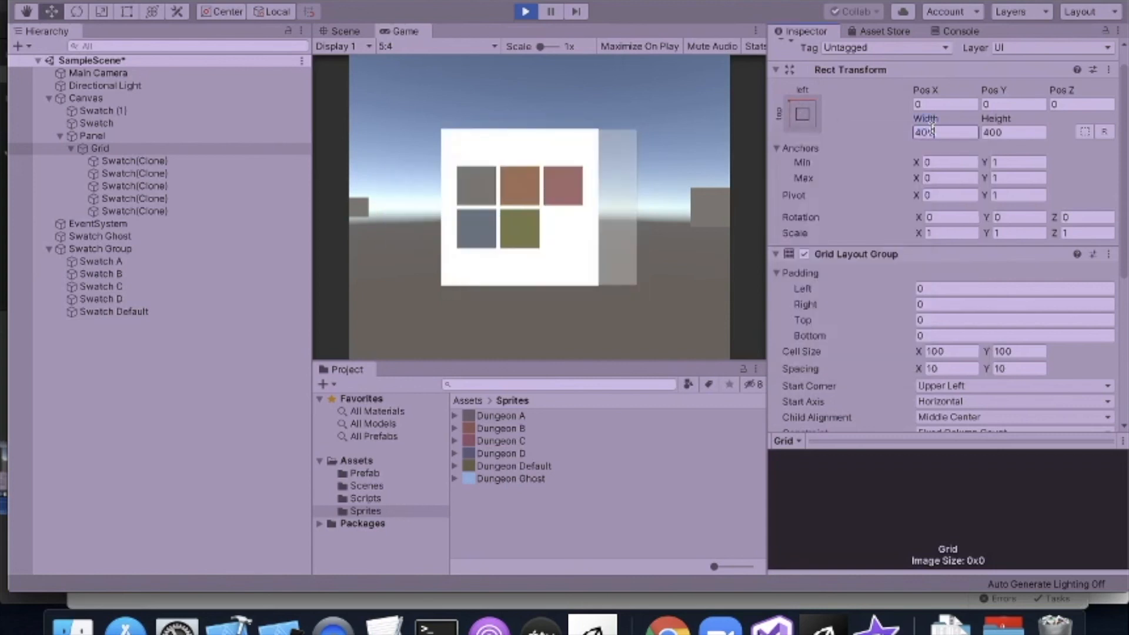
key("Tab")
type("300")
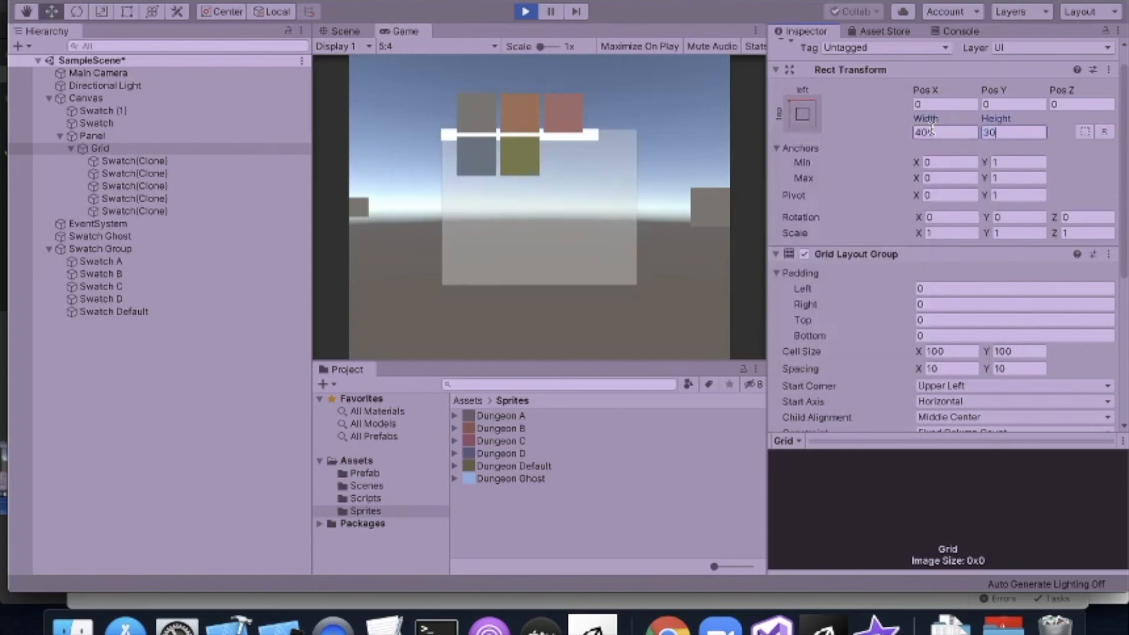